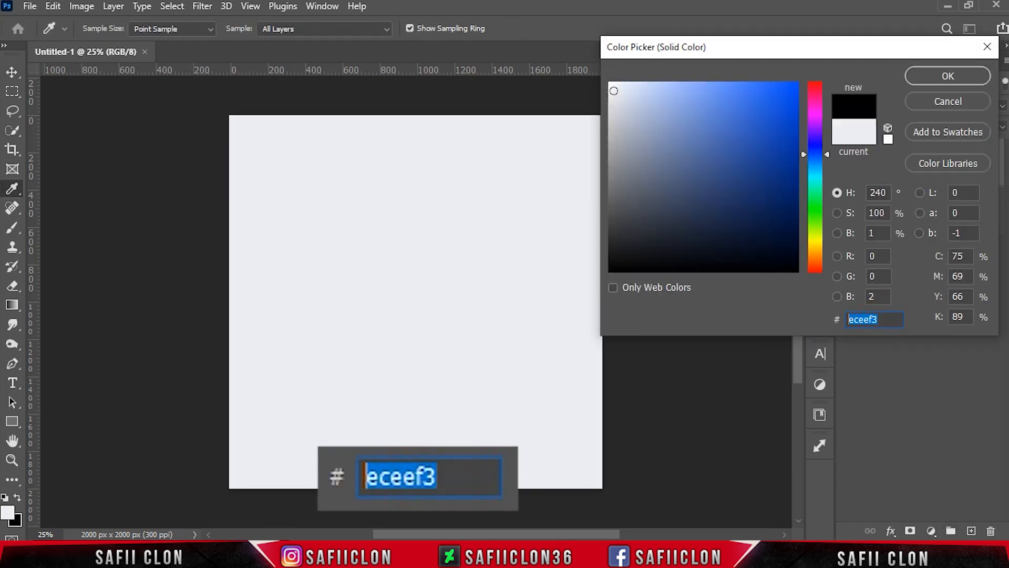
# Set the solid color fill layer to #2b8be5.
pyautogui.write('2b8be5')
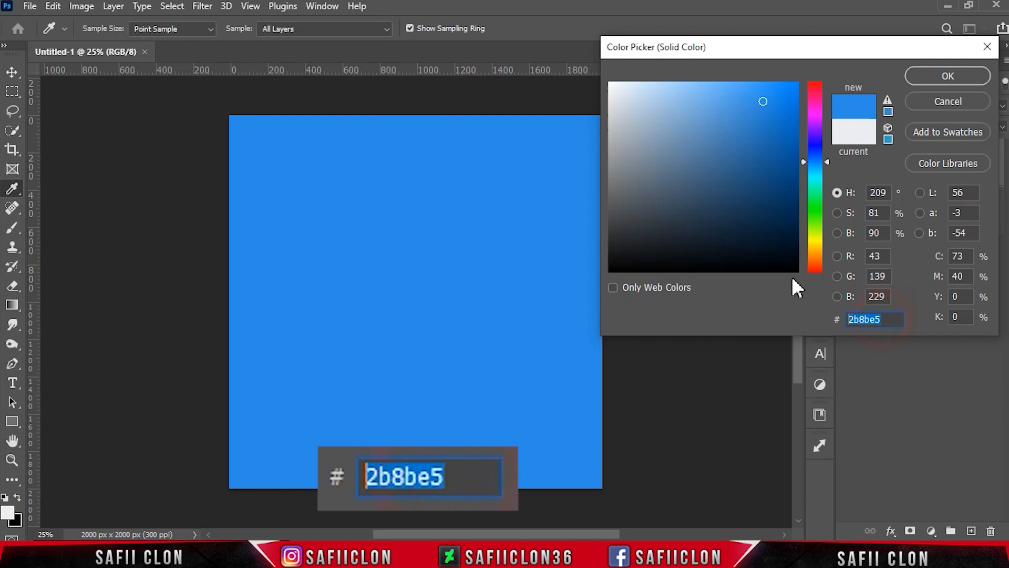
pyautogui.click(945, 74)
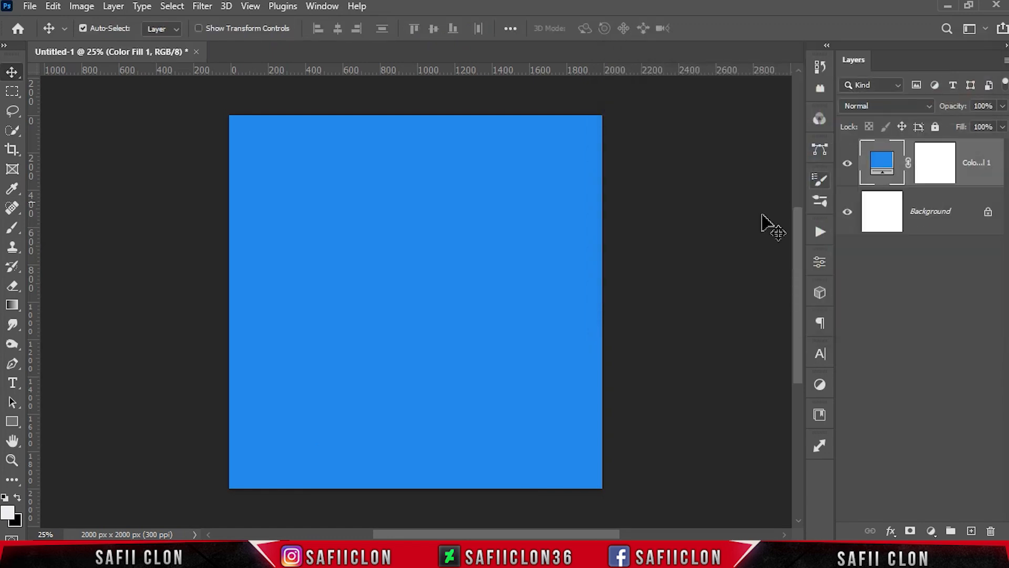
# Open the cloud bank photo rafael-garcin-sqZ4GeyYGx8-unsplash.jpg from the CLOUD R folder.
pyautogui.click(21, 7)
pyautogui.click(45, 32)
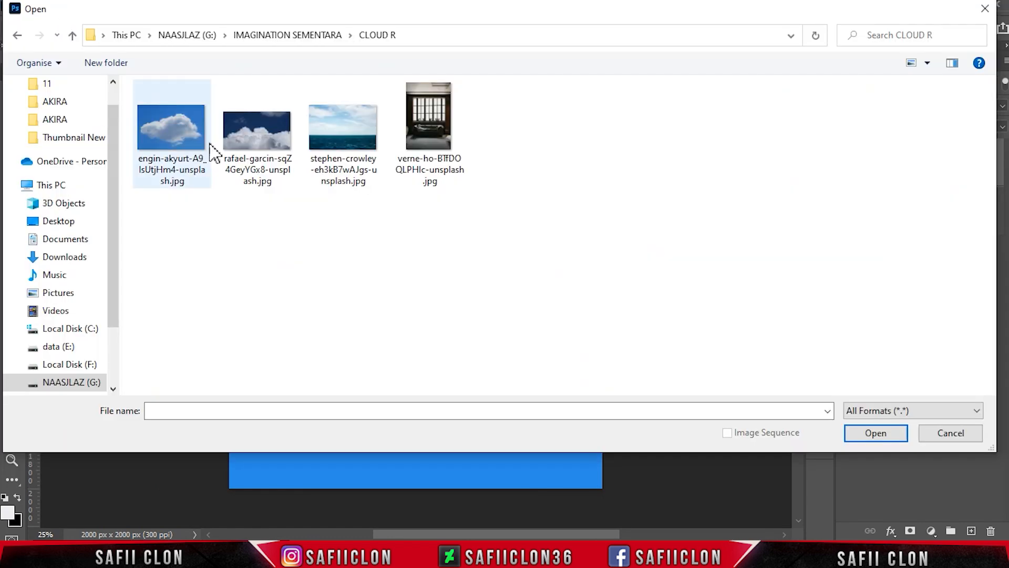
pyautogui.click(257, 131)
pyautogui.click(876, 433)
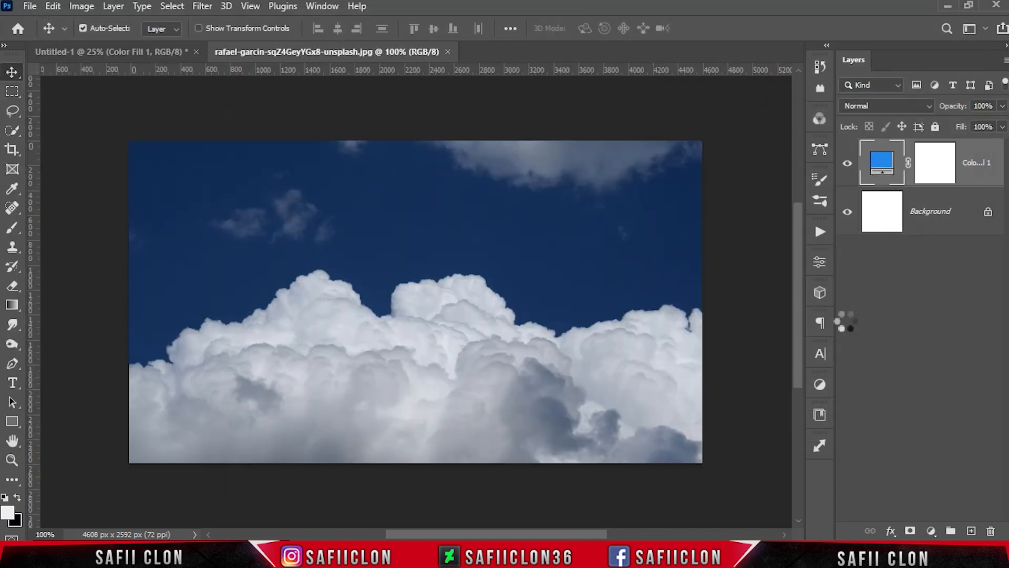
# Select the large white cloud bank with the Quick Selection tool and mask out the dark blue sky.
pyautogui.rightClick(12, 130)
pyautogui.click(61, 142)
pyautogui.click(113, 28)
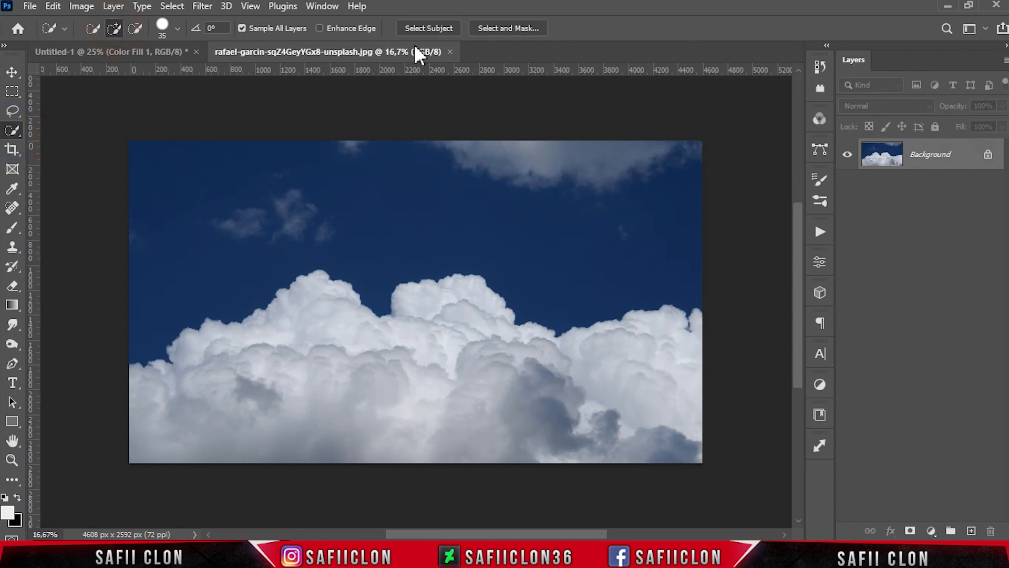
pyautogui.moveTo(355, 363)
pyautogui.mouseDown()
pyautogui.moveTo(509, 425)
pyautogui.moveTo(586, 427)
pyautogui.moveTo(667, 409)
pyautogui.moveTo(647, 398)
pyautogui.mouseUp()
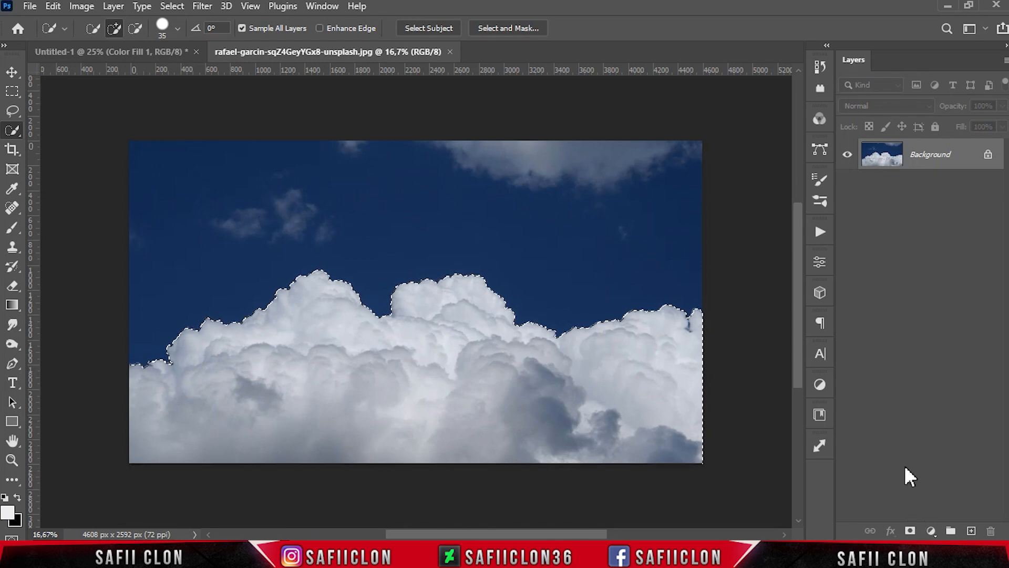
pyautogui.click(910, 530)
# Bring the masked cloud bank into Untitled-1, scale it to about 68%, rotate it about -0.9° and place it along the canvas's lower edge.
pyautogui.moveTo(975, 166); pyautogui.dragTo(415, 320)
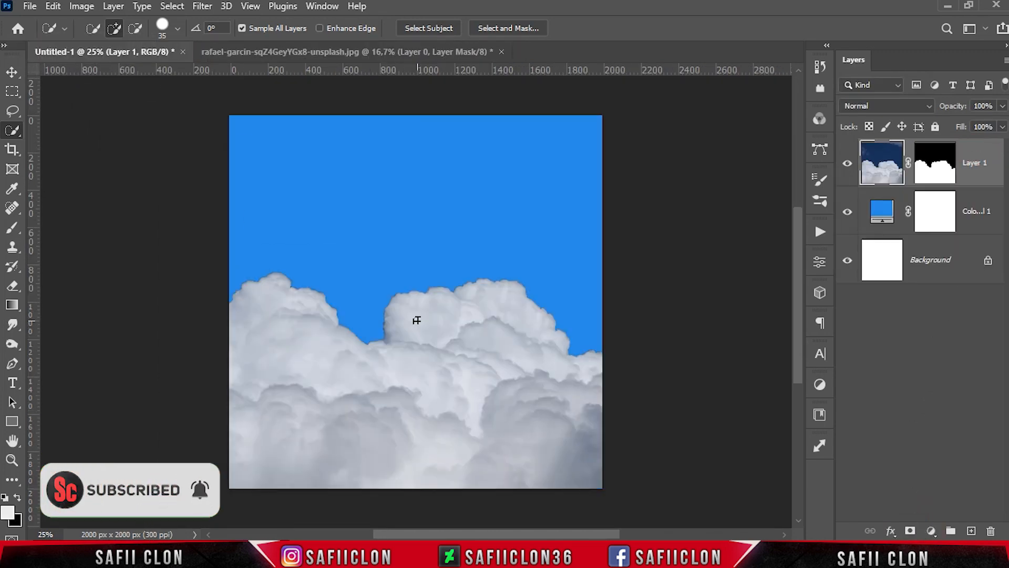
pyautogui.hotkey('ctrl', '-')
pyautogui.hotkey('ctrl', 't')
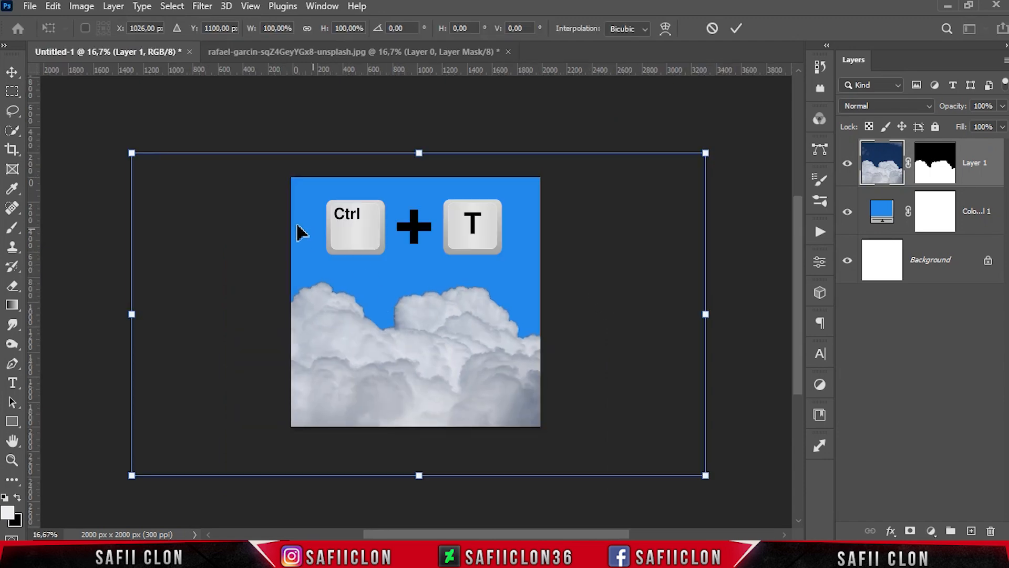
pyautogui.moveTo(131, 152); pyautogui.dragTo(214, 198)
pyautogui.moveTo(466, 318); pyautogui.dragTo(458, 380)
pyautogui.moveTo(653, 377); pyautogui.dragTo(657, 374)
pyautogui.moveTo(597, 269); pyautogui.dragTo(582, 262)
pyautogui.moveTo(517, 342); pyautogui.dragTo(500, 355)
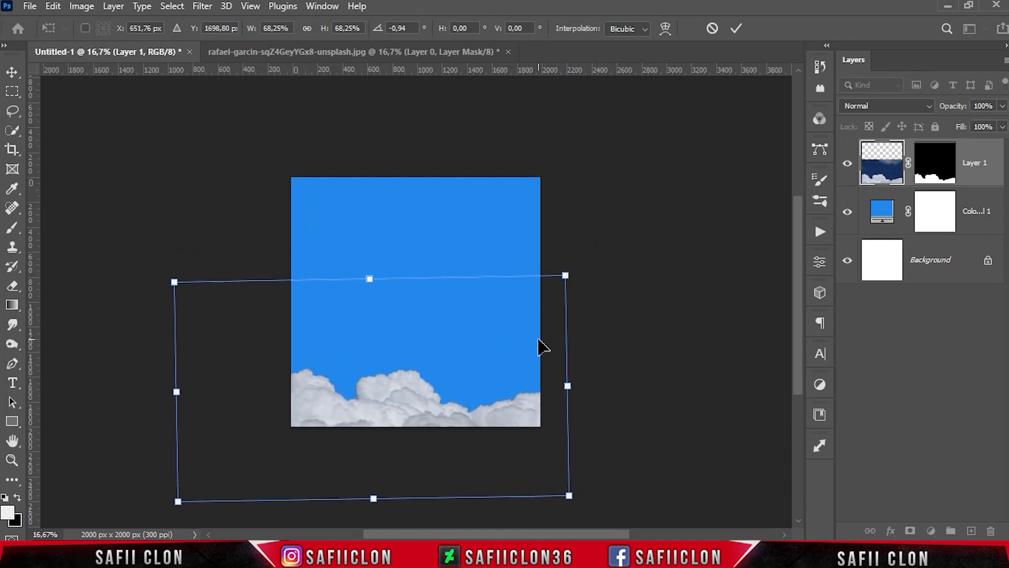
pyautogui.moveTo(462, 404); pyautogui.dragTo(461, 396)
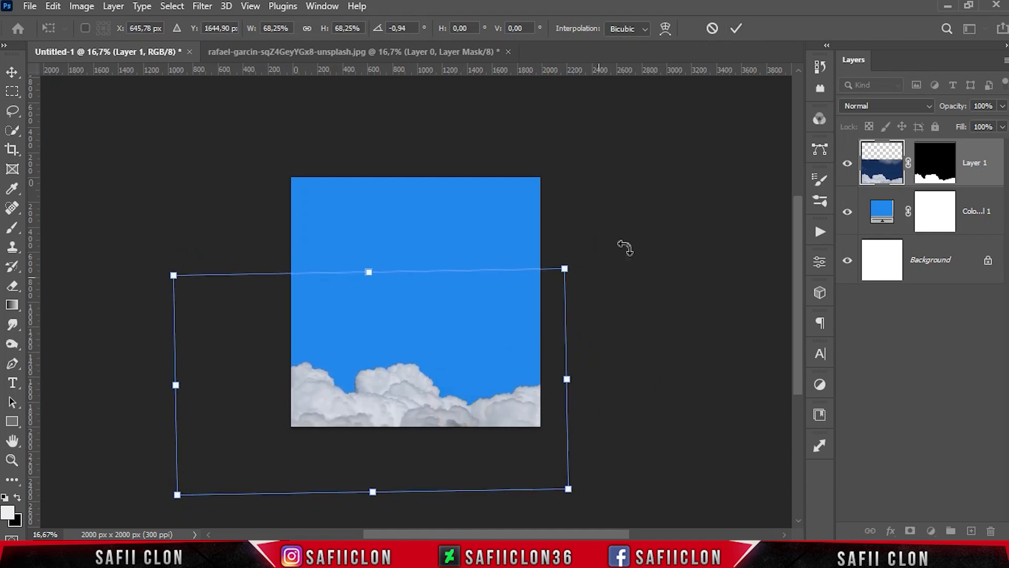
pyautogui.click(737, 28)
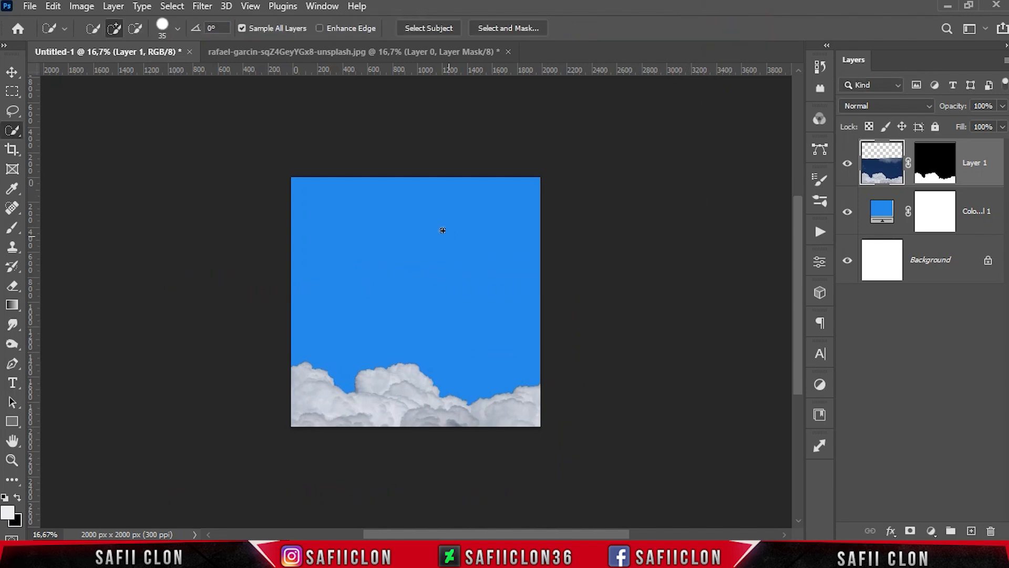
# Open the single cloud photo engin-akyurt-A9_IsUtjHm4-unsplash.jpg.
pyautogui.click(26, 6)
pyautogui.click(49, 39)
pyautogui.click(179, 154)
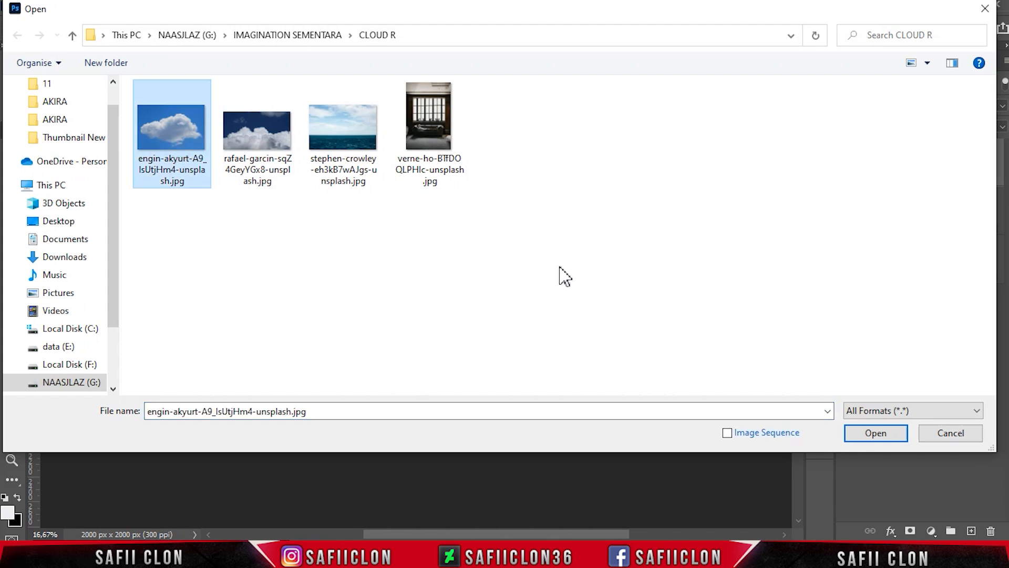
pyautogui.click(872, 433)
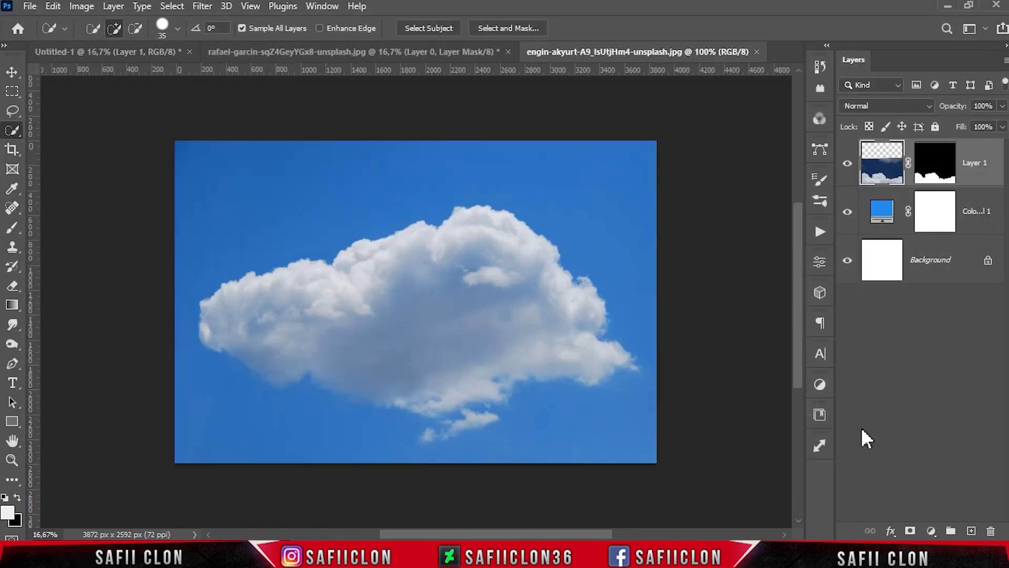
# Select the single cloud with the Quick Selection tool, subtract the surrounding sky from the selection and add a layer mask.
pyautogui.rightClick(21, 128)
pyautogui.click(75, 146)
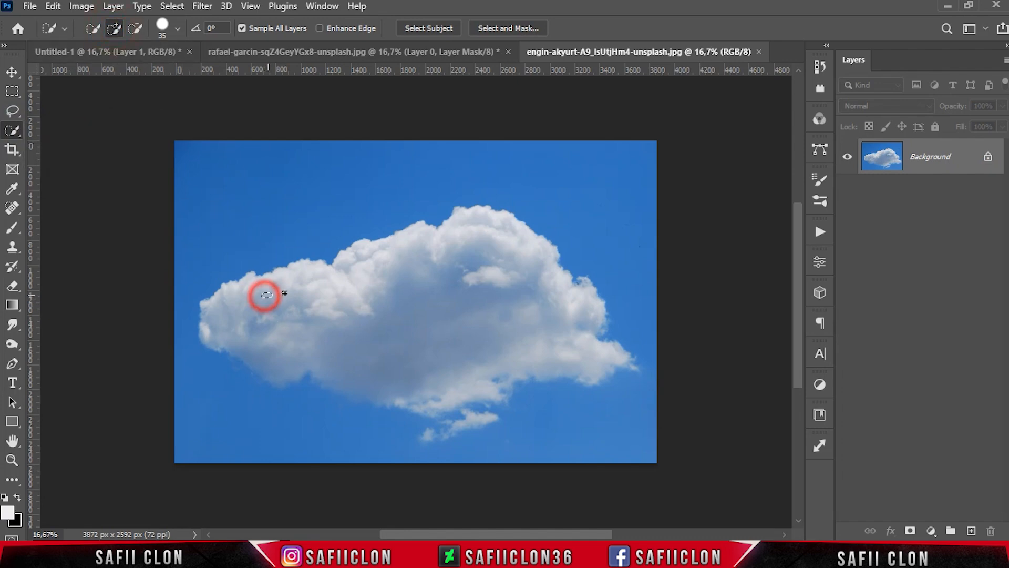
pyautogui.moveTo(419, 246)
pyautogui.mouseDown()
pyautogui.moveTo(527, 268)
pyautogui.moveTo(554, 333)
pyautogui.moveTo(520, 324)
pyautogui.mouseUp()
pyautogui.click(135, 28)
pyautogui.moveTo(170, 358)
pyautogui.mouseDown()
pyautogui.moveTo(202, 396)
pyautogui.moveTo(199, 468)
pyautogui.moveTo(383, 466)
pyautogui.moveTo(635, 417)
pyautogui.moveTo(605, 456)
pyautogui.moveTo(570, 460)
pyautogui.moveTo(593, 433)
pyautogui.moveTo(568, 415)
pyautogui.moveTo(642, 385)
pyautogui.moveTo(549, 415)
pyautogui.moveTo(545, 404)
pyautogui.moveTo(523, 433)
pyautogui.moveTo(599, 420)
pyautogui.moveTo(648, 372)
pyautogui.mouseUp()
pyautogui.moveTo(175, 349); pyautogui.dragTo(185, 304)
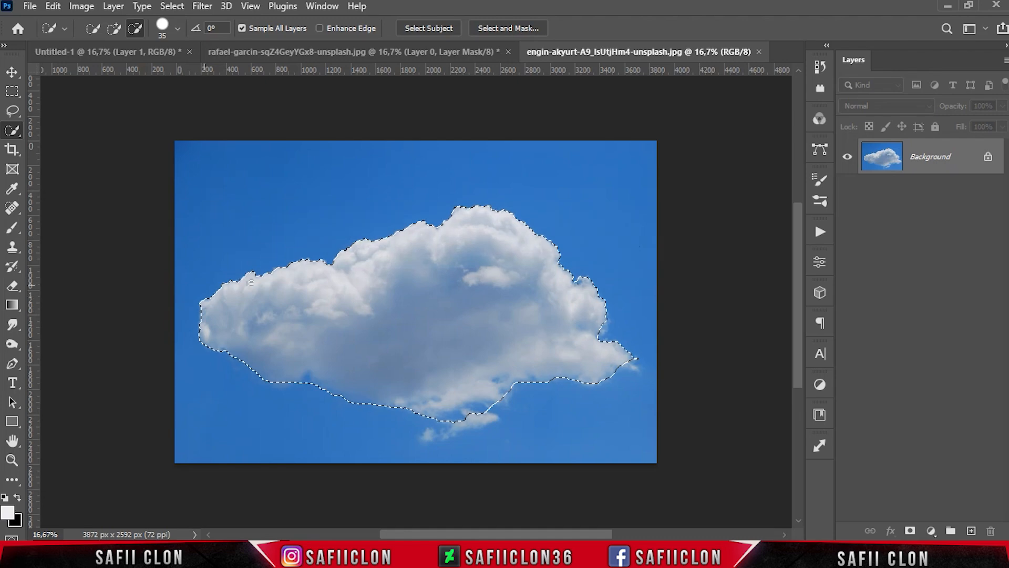
pyautogui.click(910, 531)
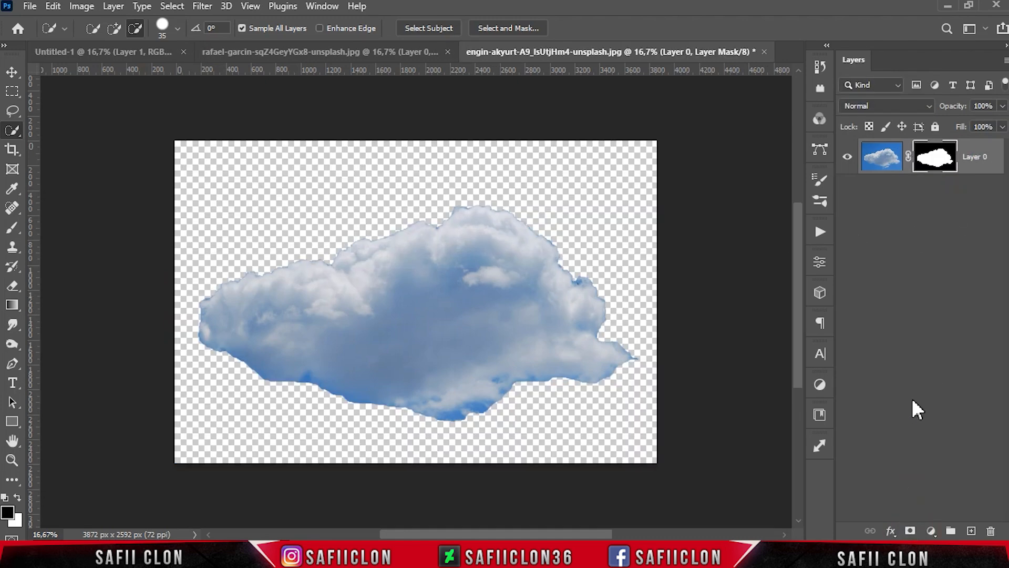
# Bring the masked single cloud into Untitled-1, scale it to about 43% and move it over the open sky.
pyautogui.moveTo(960, 179); pyautogui.dragTo(463, 263)
pyautogui.hotkey('ctrl', 't')
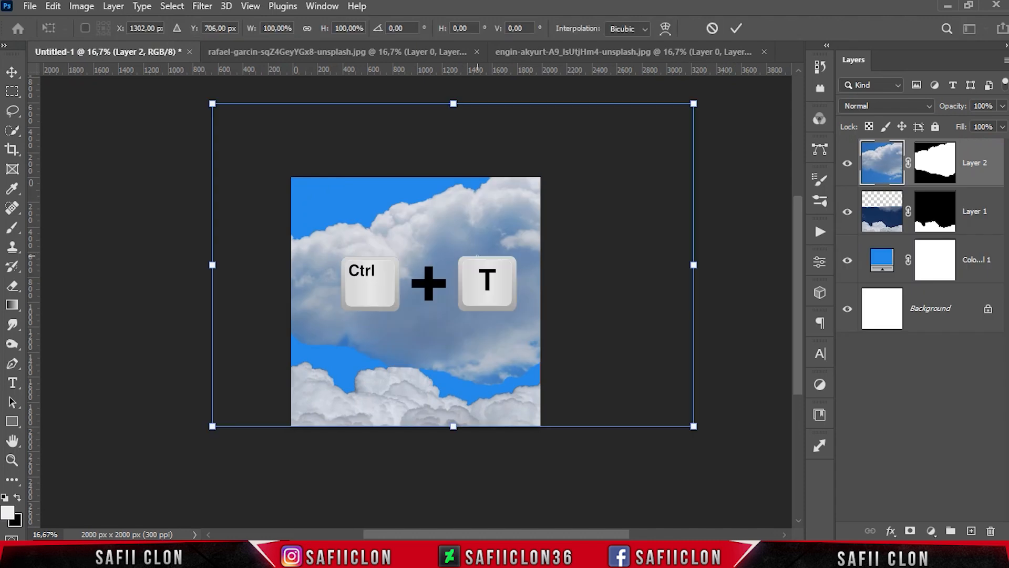
pyautogui.moveTo(213, 104); pyautogui.dragTo(349, 196)
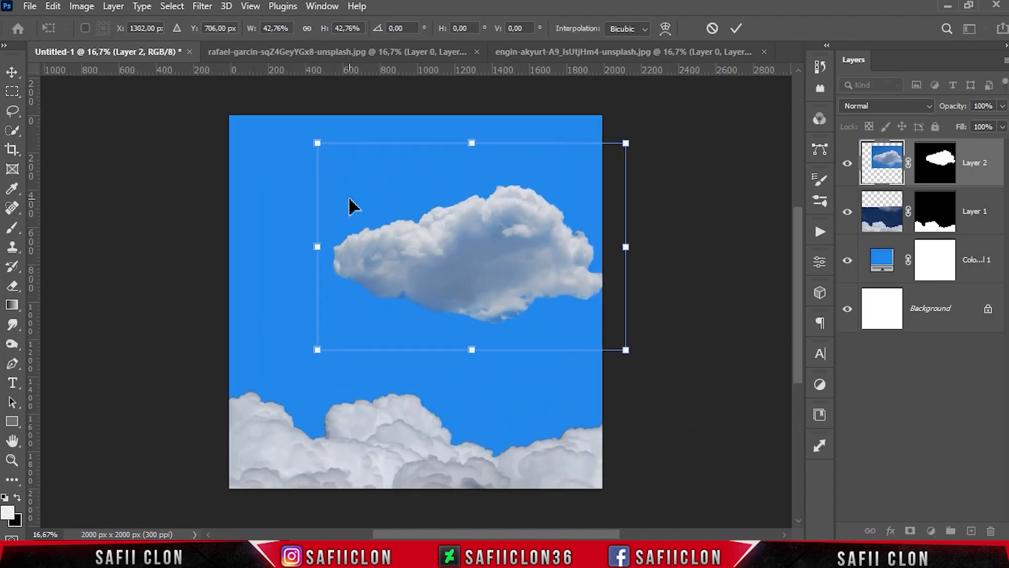
pyautogui.moveTo(449, 246); pyautogui.dragTo(408, 253)
# Flip the single cloud horizontally, scale it down to about 33%, tilt it slightly and center it horizontally above the cloud bank.
pyautogui.rightClick(428, 250)
pyautogui.click(511, 518)
pyautogui.moveTo(593, 230); pyautogui.dragTo(600, 198)
pyautogui.moveTo(591, 158); pyautogui.dragTo(550, 178)
pyautogui.moveTo(494, 284); pyautogui.dragTo(495, 295)
pyautogui.moveTo(547, 191); pyautogui.dragTo(539, 194)
pyautogui.moveTo(504, 298); pyautogui.dragTo(510, 288)
pyautogui.moveTo(582, 304); pyautogui.dragTo(583, 305)
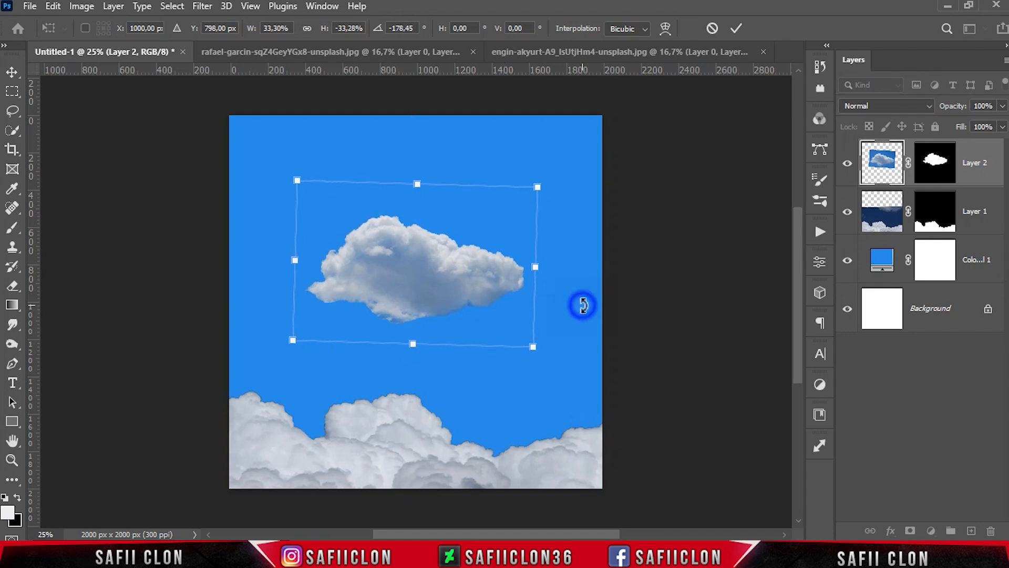
pyautogui.click(736, 28)
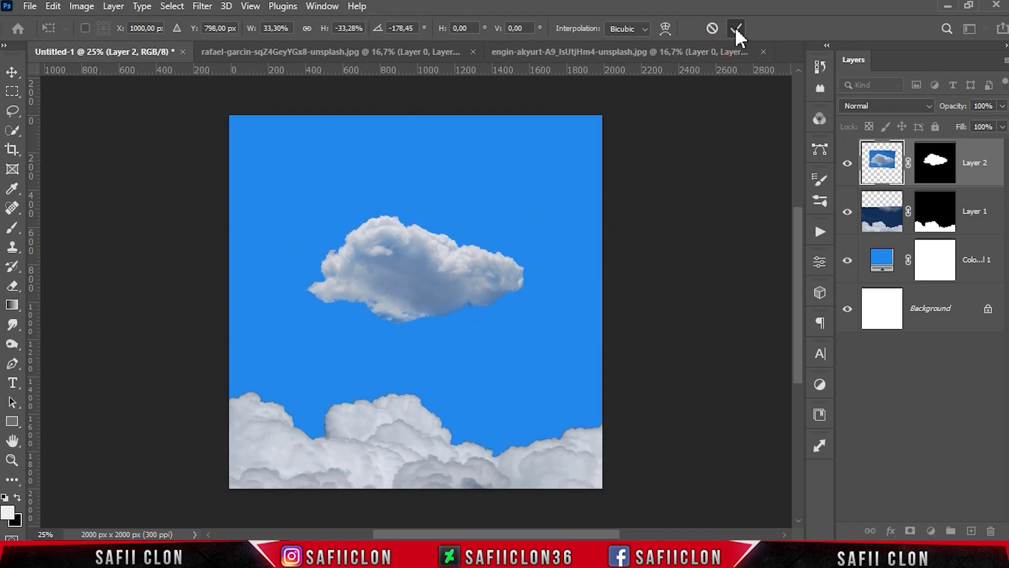
pyautogui.press('w')
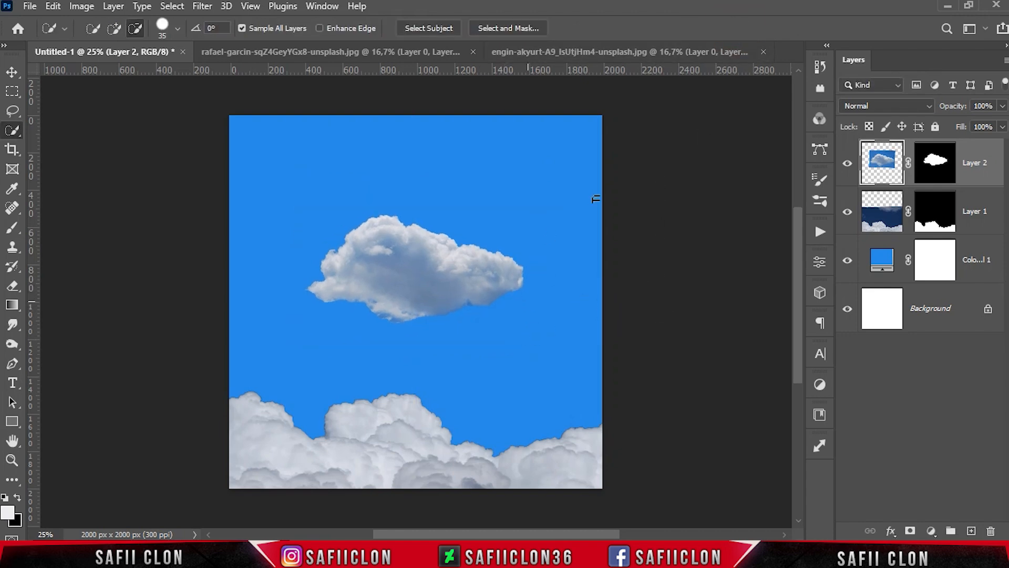
# Close both cloud source images without saving their changes.
pyautogui.click(705, 53)
pyautogui.click(763, 51)
pyautogui.click(518, 211)
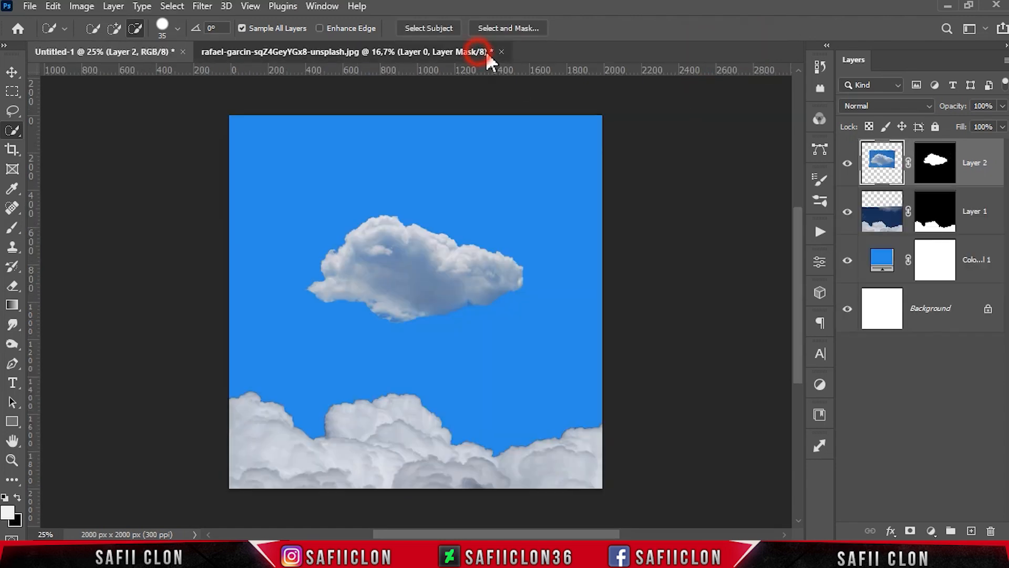
pyautogui.click(476, 51)
pyautogui.click(502, 51)
pyautogui.click(516, 210)
# Open the interior photo verne-ho-BTfDOQLPHIc-unsplash.jpg.
pyautogui.click(29, 6)
pyautogui.click(50, 34)
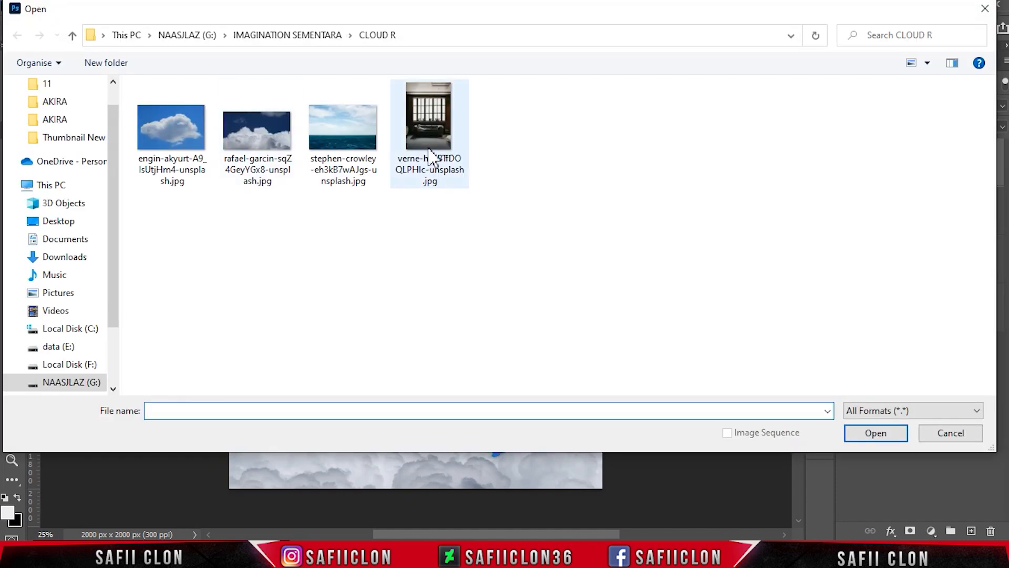
pyautogui.click(436, 142)
pyautogui.click(857, 438)
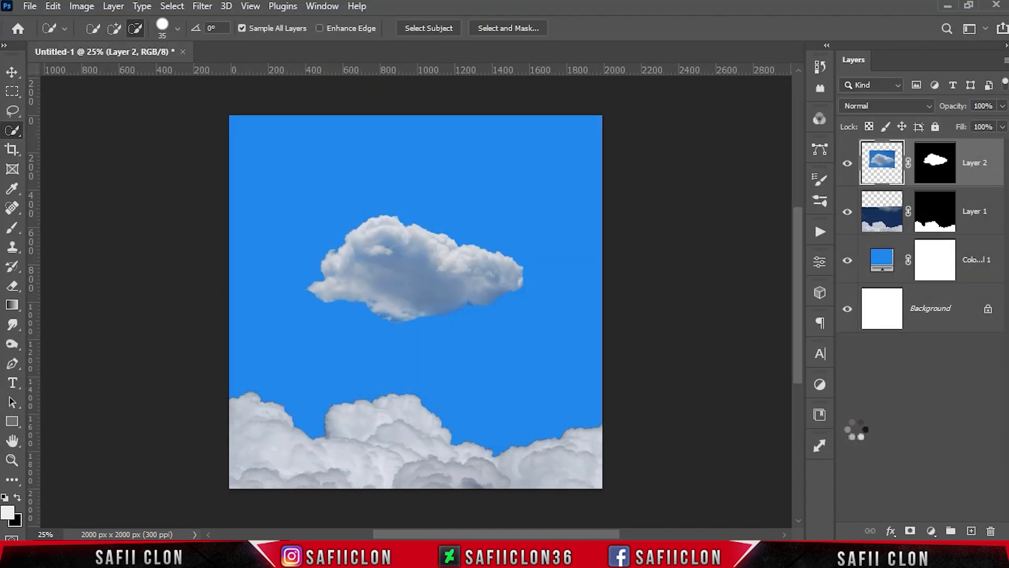
# Roughly select the man lying on the sofa with the Quick Selection tool, reducing the brush size to 33 and then 15.
pyautogui.rightClick(8, 134)
pyautogui.click(63, 136)
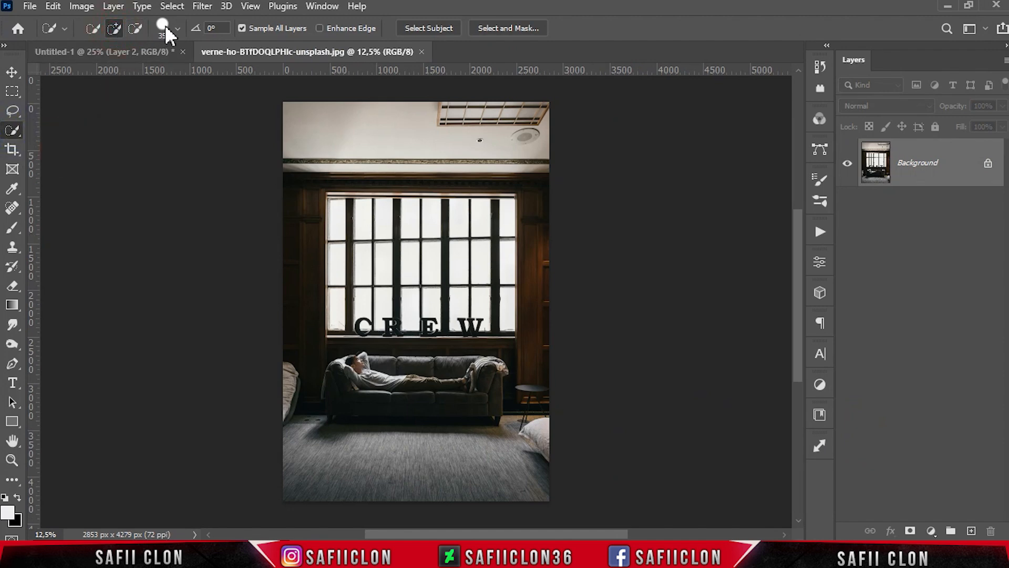
pyautogui.click(167, 29)
pyautogui.moveTo(140, 71); pyautogui.dragTo(116, 68)
pyautogui.click(177, 31)
pyautogui.scroll(4, 514, 288)
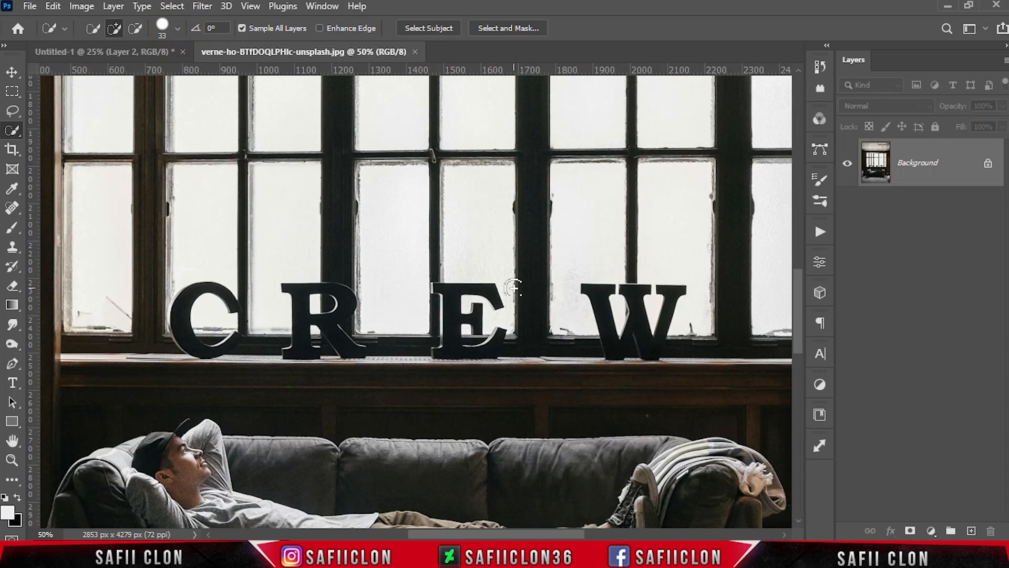
pyautogui.scroll(-3, 441, 373)
pyautogui.moveTo(493, 445)
pyautogui.mouseDown()
pyautogui.moveTo(639, 421)
pyautogui.moveTo(649, 383)
pyautogui.mouseUp()
pyautogui.moveTo(179, 368)
pyautogui.mouseDown()
pyautogui.moveTo(168, 405)
pyautogui.moveTo(142, 383)
pyautogui.moveTo(590, 451)
pyautogui.moveTo(736, 394)
pyautogui.mouseUp()
pyautogui.click(332, 412)
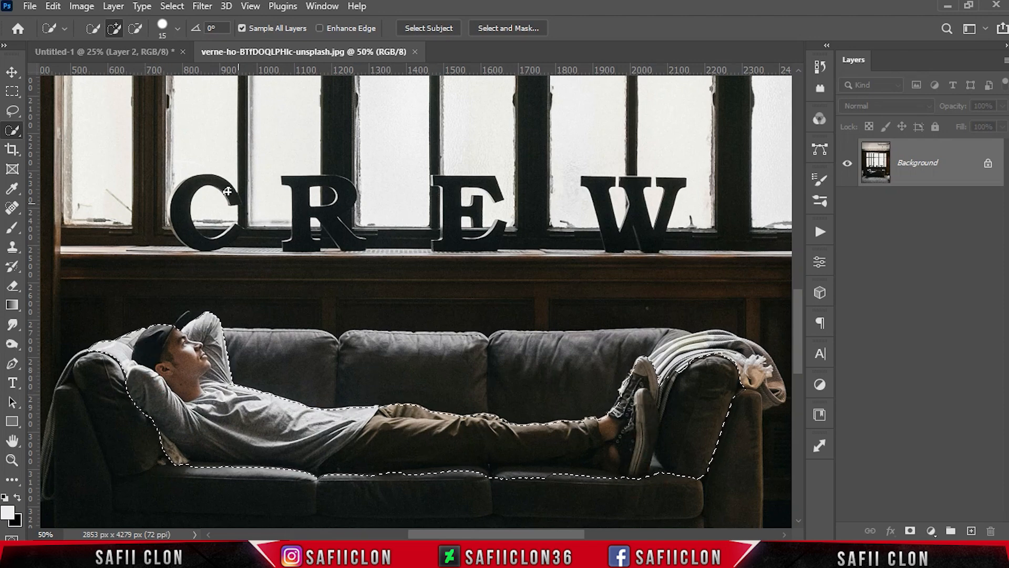
# Subtract the sofa arm, blanket and seat area around the man's shoes and lower legs from the selection with the Lasso tool.
pyautogui.moveTo(12, 112); pyautogui.dragTo(57, 108)
pyautogui.click(127, 29)
pyautogui.moveTo(694, 341); pyautogui.dragTo(699, 342)
pyautogui.scroll(-1, 689, 348)
pyautogui.moveTo(660, 370)
pyautogui.mouseDown()
pyautogui.moveTo(701, 343)
pyautogui.moveTo(675, 355)
pyautogui.mouseUp()
pyautogui.moveTo(626, 433)
pyautogui.mouseDown()
pyautogui.moveTo(566, 418)
pyautogui.moveTo(501, 422)
pyautogui.mouseUp()
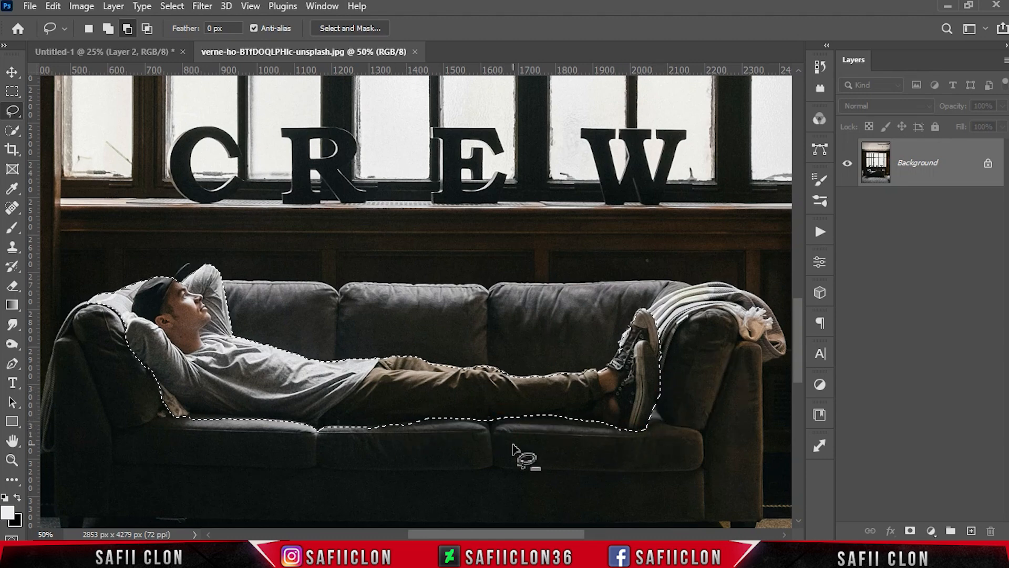
# Subtract the excess sofa areas beneath the man's back and behind his arm and head from the selection.
pyautogui.hscroll(-3, 513, 450)
pyautogui.moveTo(373, 423); pyautogui.dragTo(373, 423)
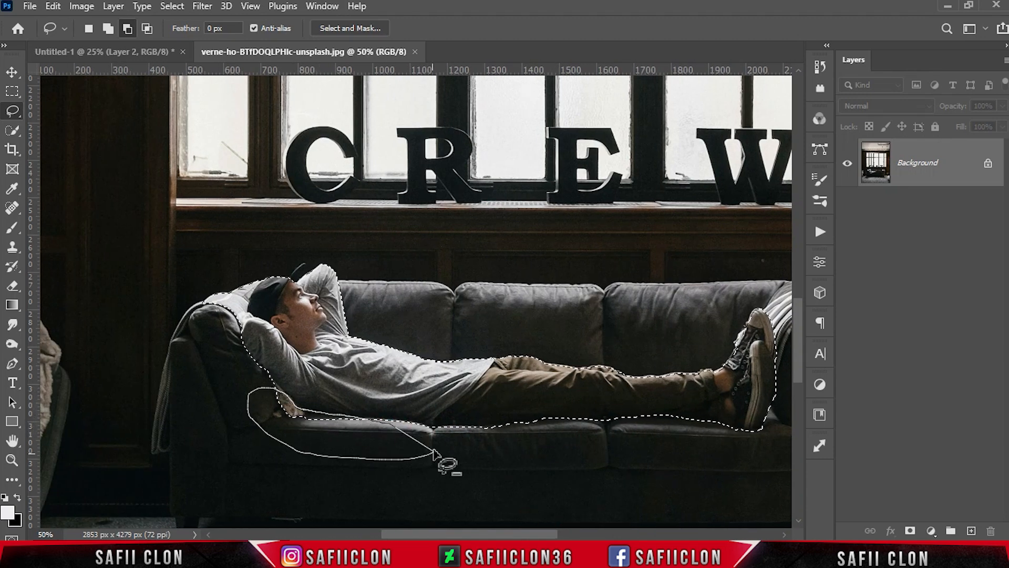
pyautogui.moveTo(427, 457); pyautogui.dragTo(300, 497)
pyautogui.scroll(2, 299, 497)
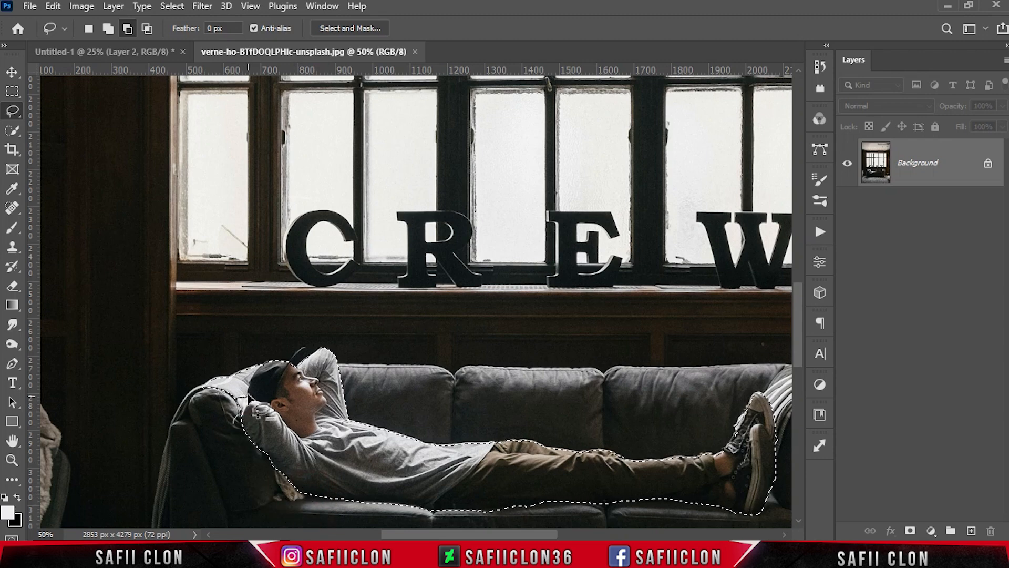
pyautogui.scroll(2, 243, 402)
pyautogui.moveTo(243, 469)
pyautogui.mouseDown()
pyautogui.moveTo(249, 458)
pyautogui.moveTo(228, 451)
pyautogui.moveTo(244, 469)
pyautogui.mouseUp()
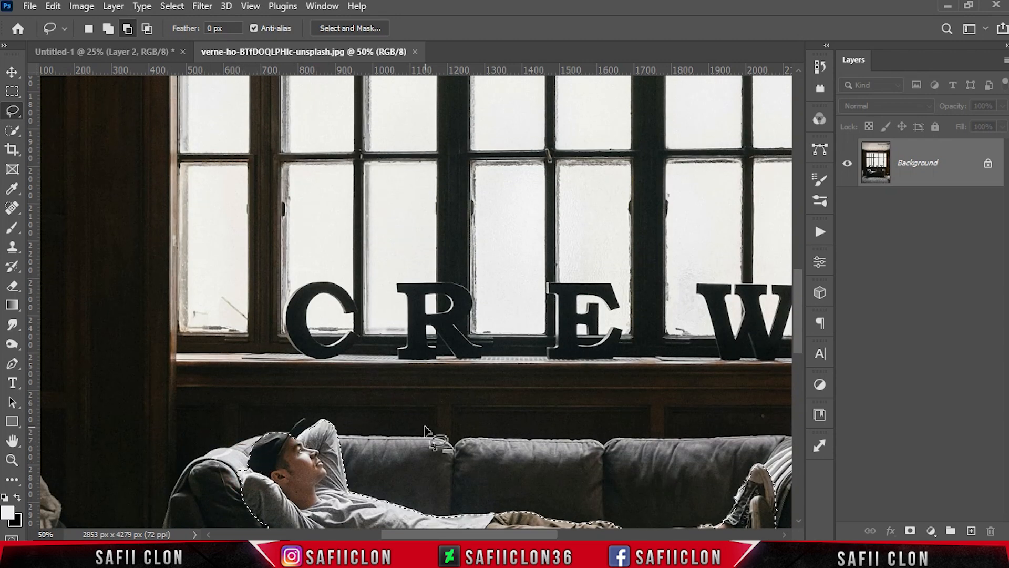
# Trim the remaining sofa edge beside the man's shoe soles from the selection with the Lasso tool.
pyautogui.scroll(-3, 428, 437)
pyautogui.hscroll(2, 428, 436)
pyautogui.moveTo(713, 391)
pyautogui.mouseDown()
pyautogui.moveTo(739, 363)
pyautogui.moveTo(736, 371)
pyautogui.mouseUp()
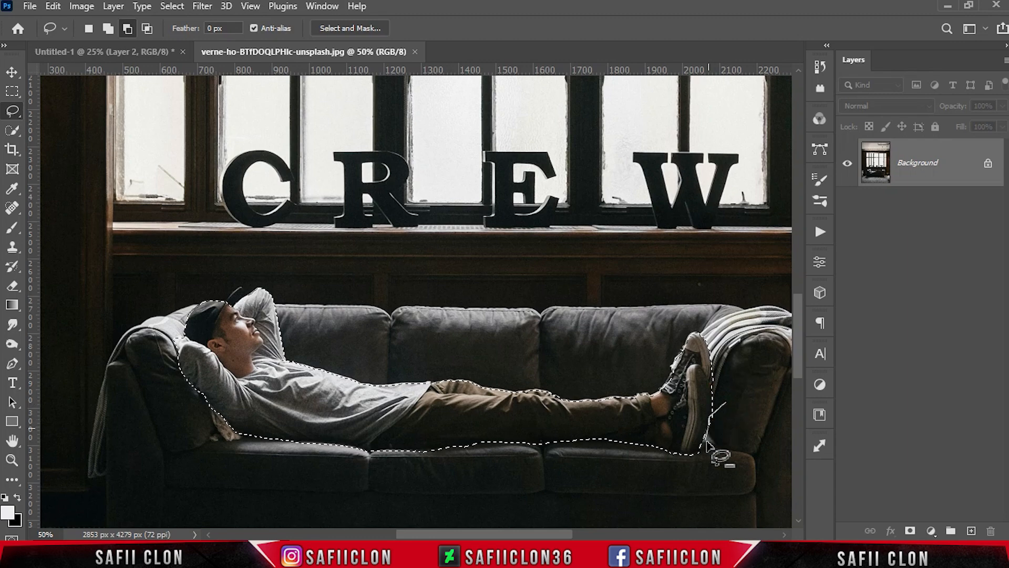
# Add the missing brim of the man's cap to the selection with the Lasso tool.
pyautogui.scroll(2, 452, 358)
pyautogui.click(108, 29)
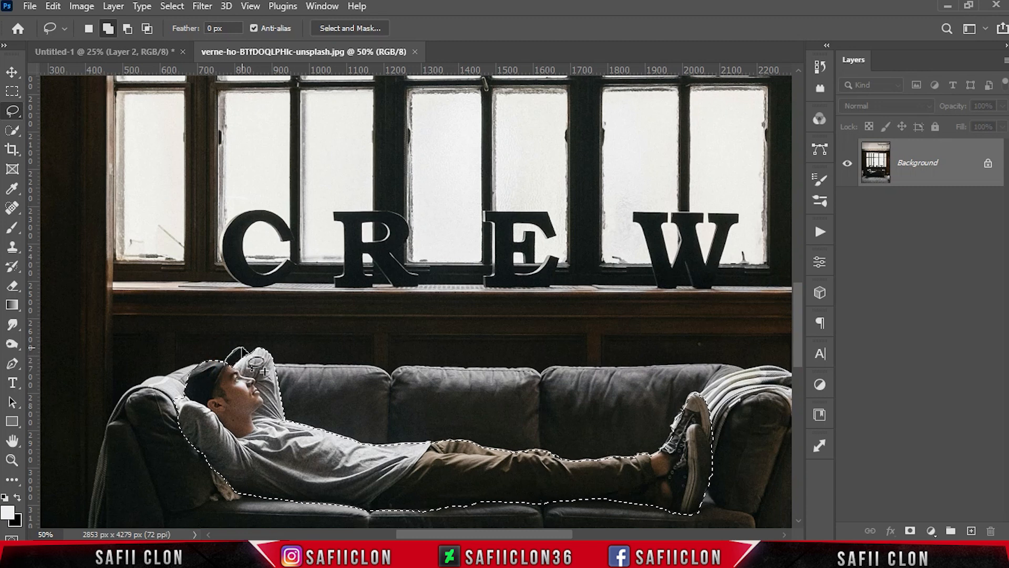
pyautogui.moveTo(222, 367); pyautogui.dragTo(223, 366)
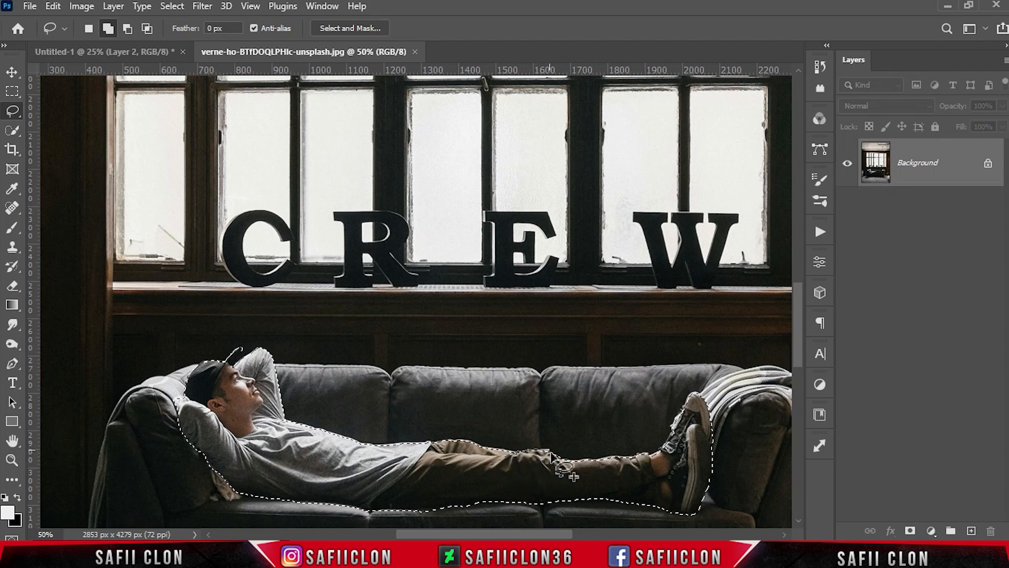
pyautogui.hotkey('ctrl', '-')
pyautogui.hotkey('ctrl', '-')
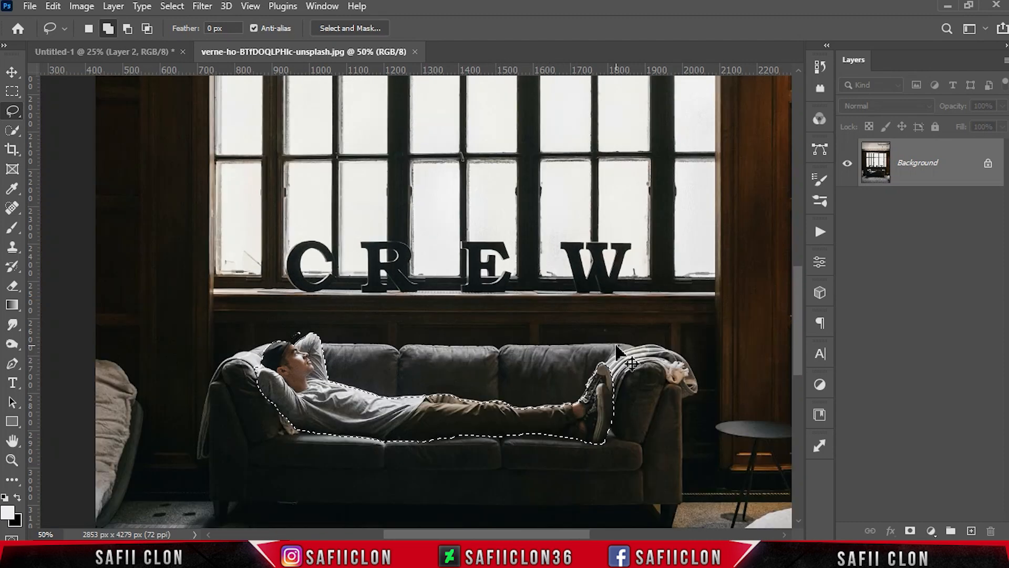
# Mask the photo to the selected man and bring the masked layer into the Untitled-1 composite.
pyautogui.click(910, 531)
pyautogui.moveTo(967, 174); pyautogui.dragTo(314, 172)
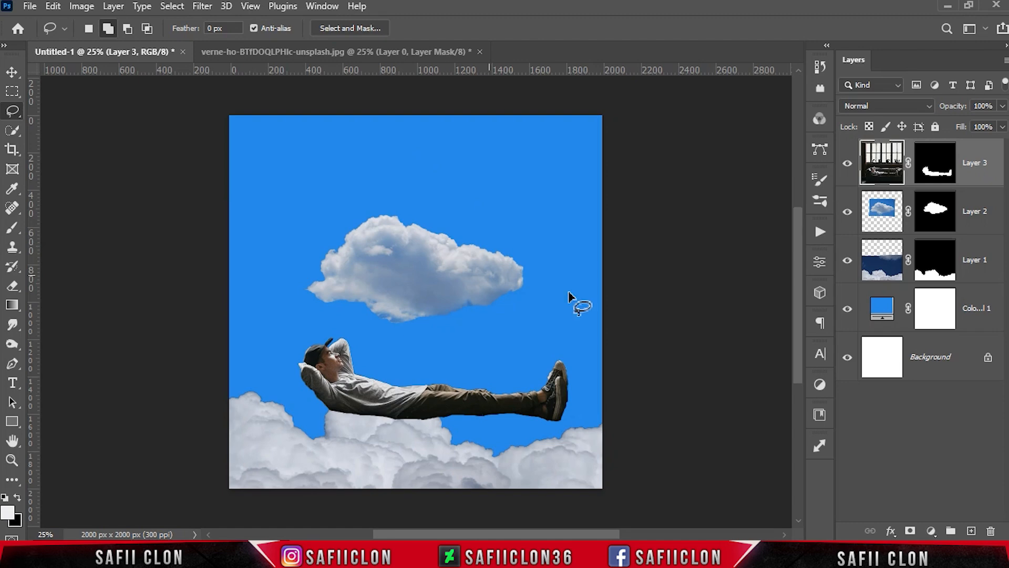
# Scale the man's layer to about 47% and rotate it about 12.8° so he reclines along the top of the floating cloud.
pyautogui.hotkey('ctrl', 't')
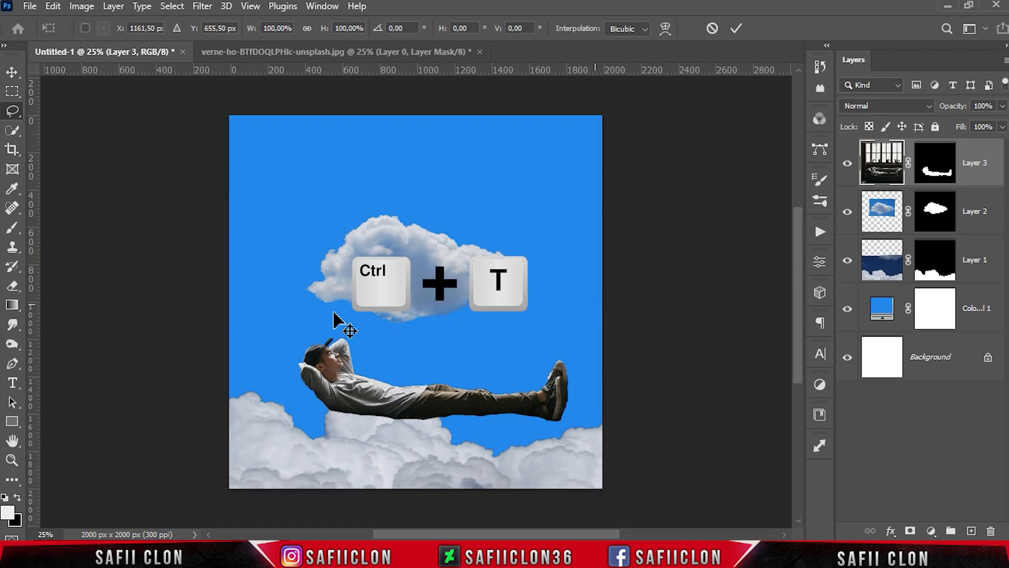
pyautogui.moveTo(179, 239); pyautogui.dragTo(300, 257)
pyautogui.moveTo(437, 329); pyautogui.dragTo(463, 240)
pyautogui.moveTo(703, 338); pyautogui.dragTo(687, 379)
pyautogui.hotkey('ctrl', '+')
pyautogui.moveTo(643, 471); pyautogui.dragTo(632, 448)
pyautogui.moveTo(689, 332); pyautogui.dragTo(682, 340)
pyautogui.moveTo(522, 275); pyautogui.dragTo(530, 295)
pyautogui.moveTo(687, 337); pyautogui.dragTo(679, 346)
pyautogui.moveTo(517, 297); pyautogui.dragTo(530, 303)
pyautogui.moveTo(616, 487); pyautogui.dragTo(608, 467)
pyautogui.moveTo(509, 295); pyautogui.dragTo(505, 306)
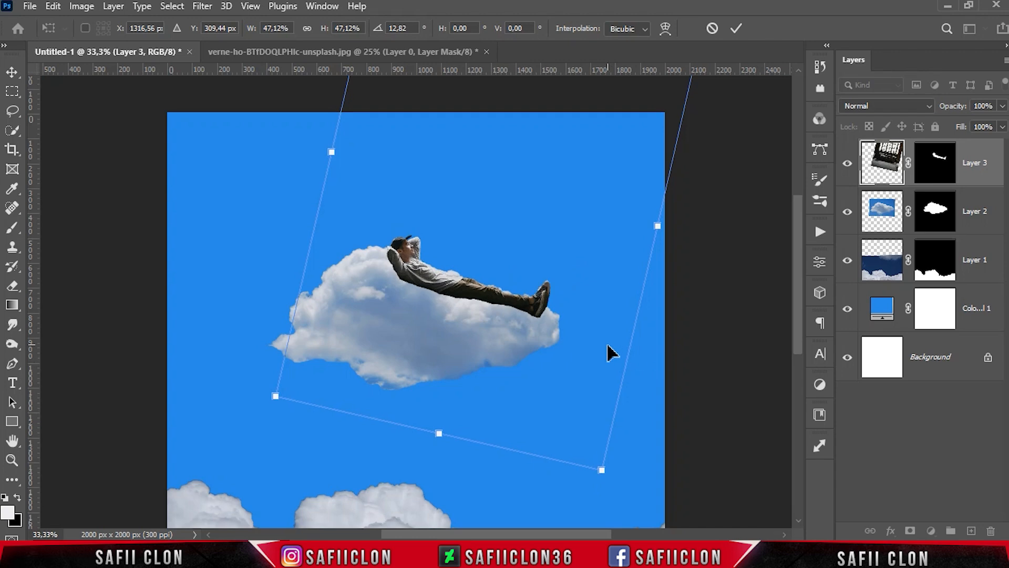
# Nudge the man slightly right and down on the cloud and apply the transform.
pyautogui.press('Right')
pyautogui.press('Right')
pyautogui.press('Right')
pyautogui.press('Down')
pyautogui.press('Down')
pyautogui.press('Right')
pyautogui.click(735, 29)
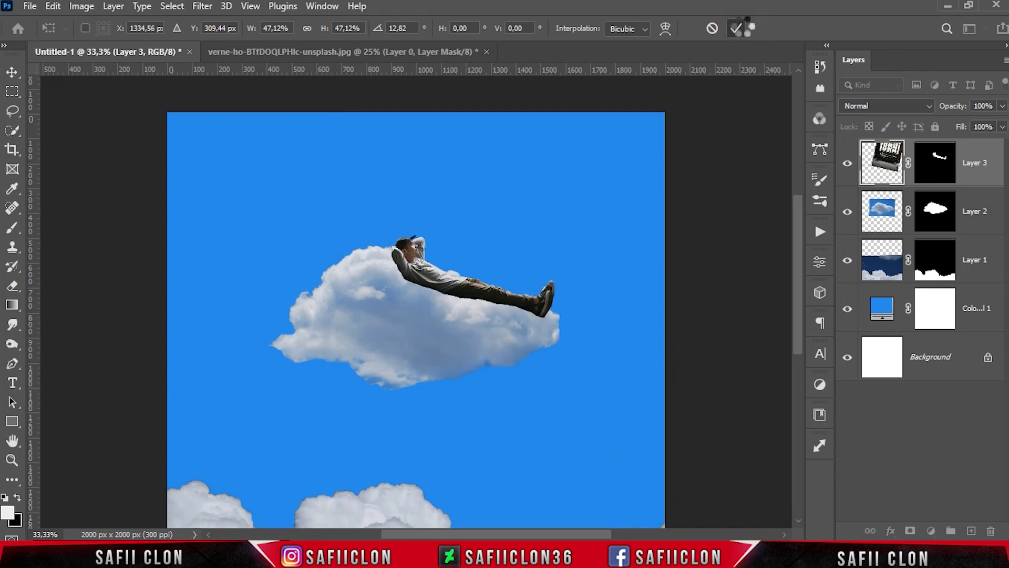
# Group the man's layer under the name MODEL.
pyautogui.rightClick(967, 158)
pyautogui.click(830, 99)
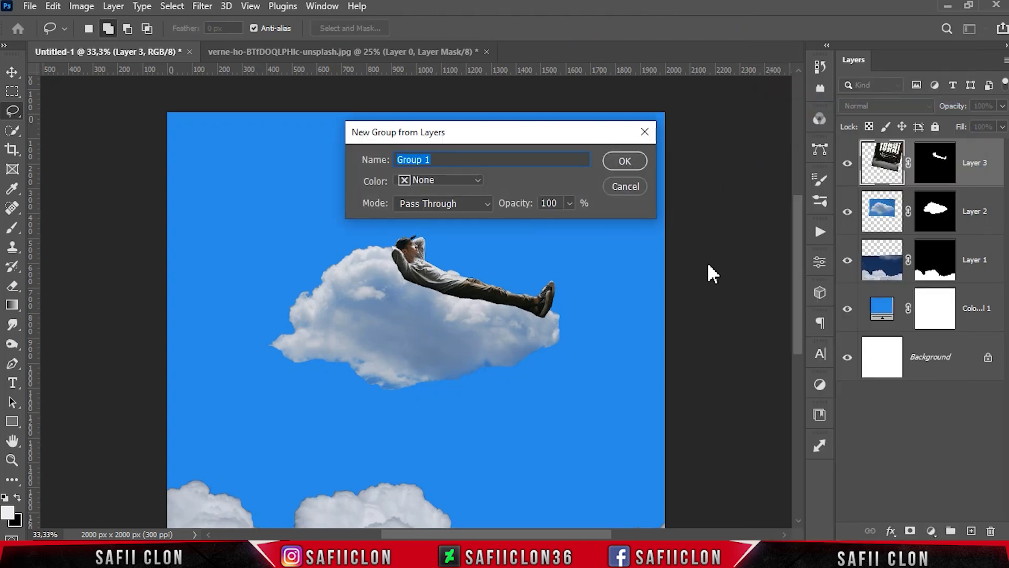
pyautogui.click(629, 166)
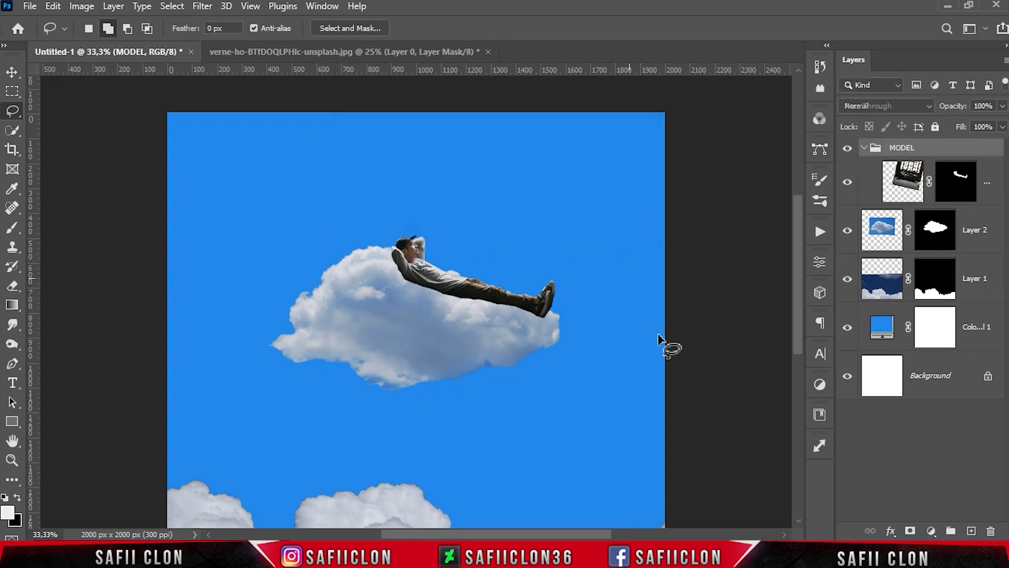
# Collapse the MODEL group and group the floating cloud layer under the name CLOUD 1.
pyautogui.click(865, 148)
pyautogui.rightClick(978, 181)
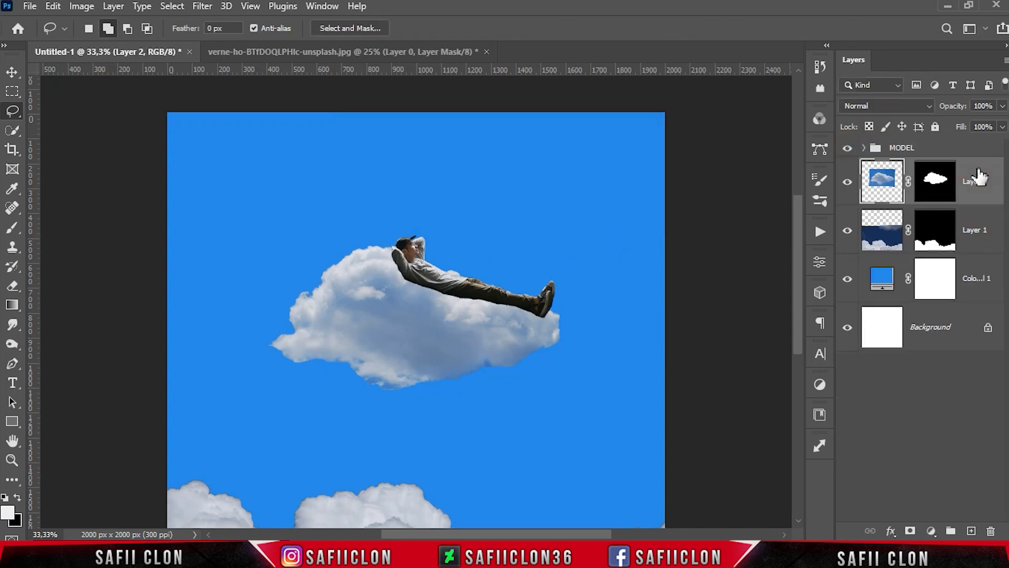
pyautogui.click(810, 103)
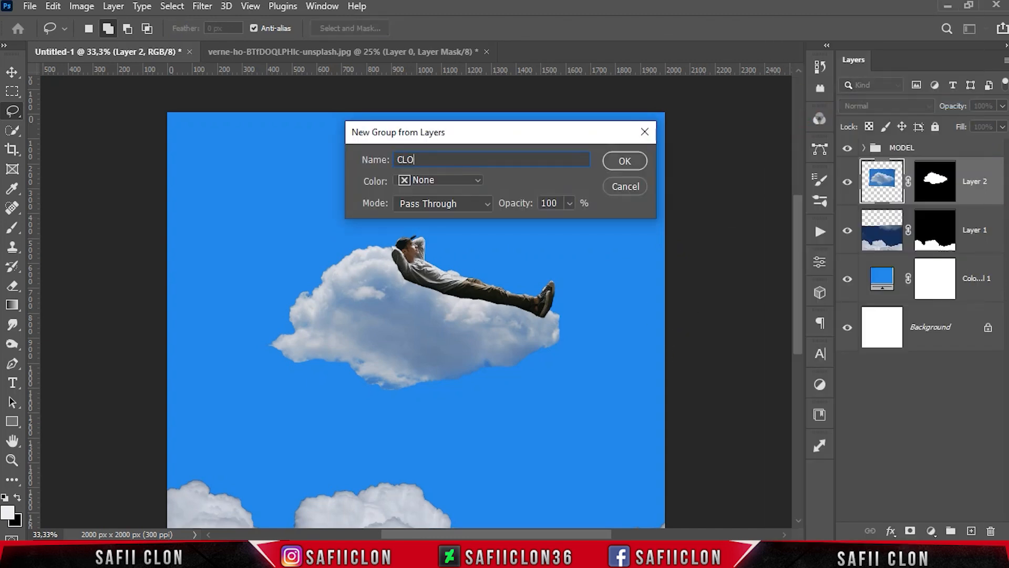
pyautogui.click(634, 164)
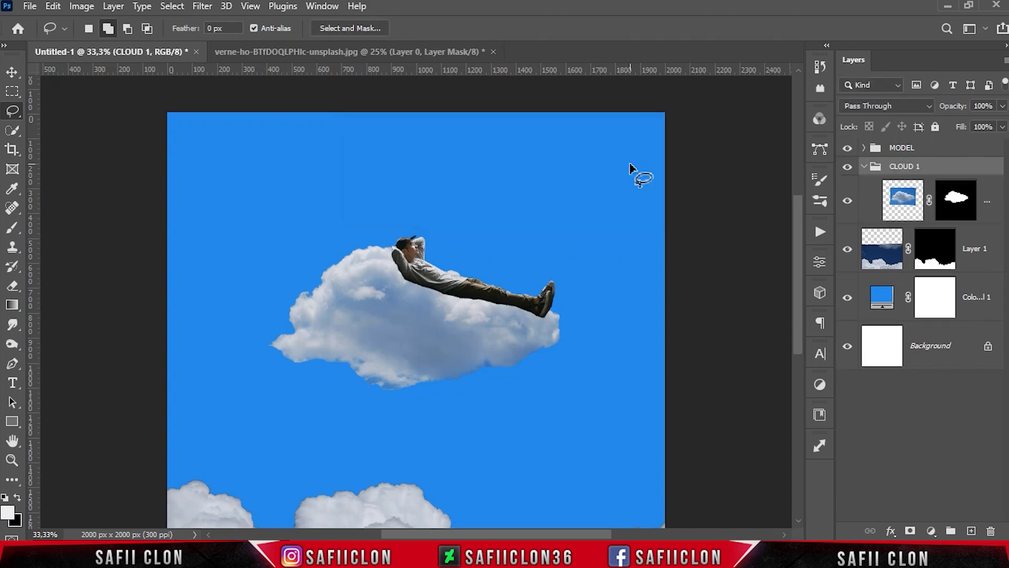
# Group the cloud bank layer and the blue colour fill layer together under the name BACKGROUND.
pyautogui.click(867, 166)
pyautogui.click(977, 213)
pyautogui.keyDown('shift'); pyautogui.click(981, 251); pyautogui.keyUp('shift')
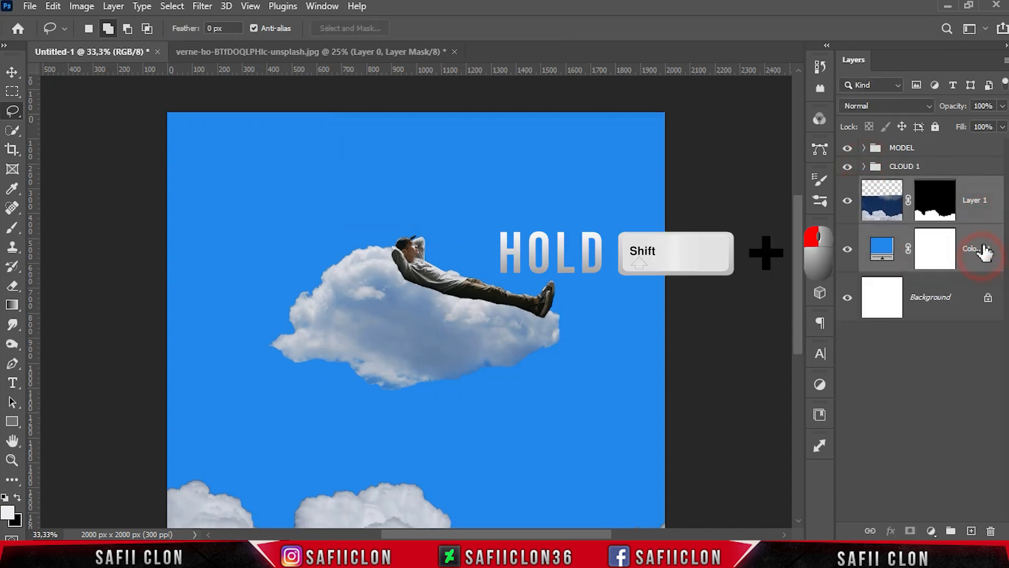
pyautogui.rightClick(981, 213)
pyautogui.click(831, 103)
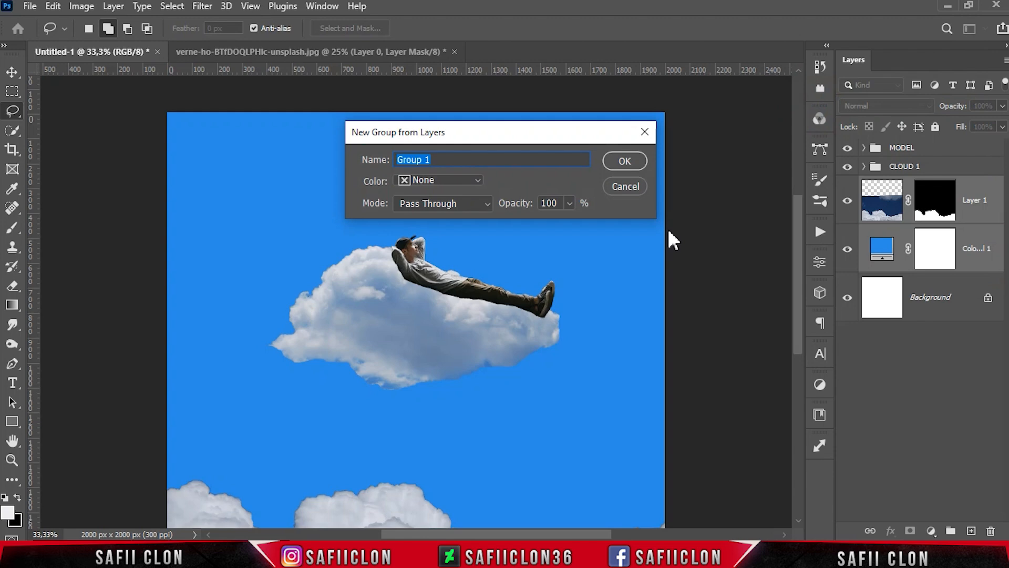
pyautogui.click(638, 166)
pyautogui.hotkey('ctrl', '-')
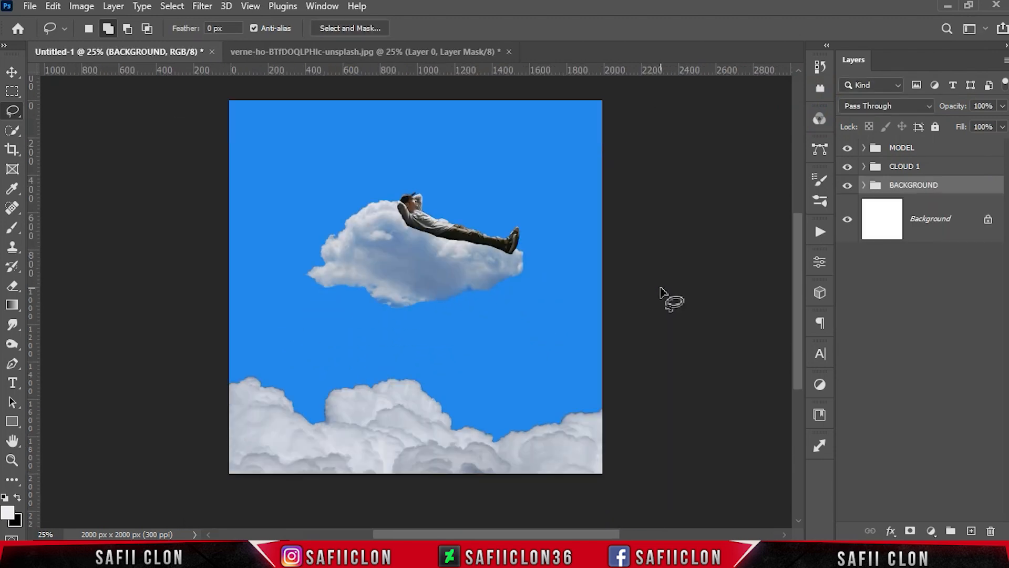
# Open the cloud bank's layer mask in Select and Mask, with the preview set to On Layers.
pyautogui.click(864, 185)
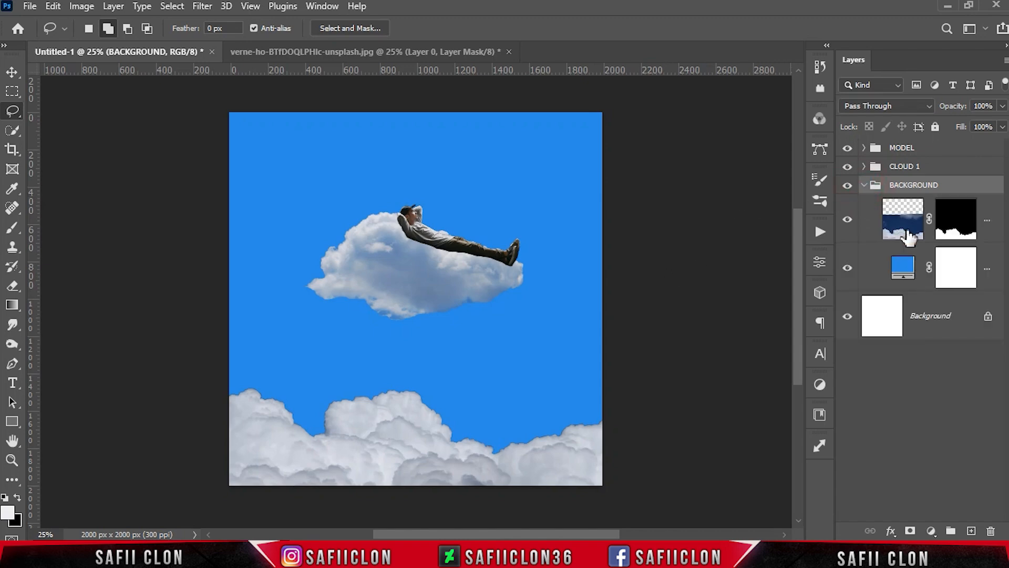
pyautogui.click(989, 233)
pyautogui.rightClick(956, 220)
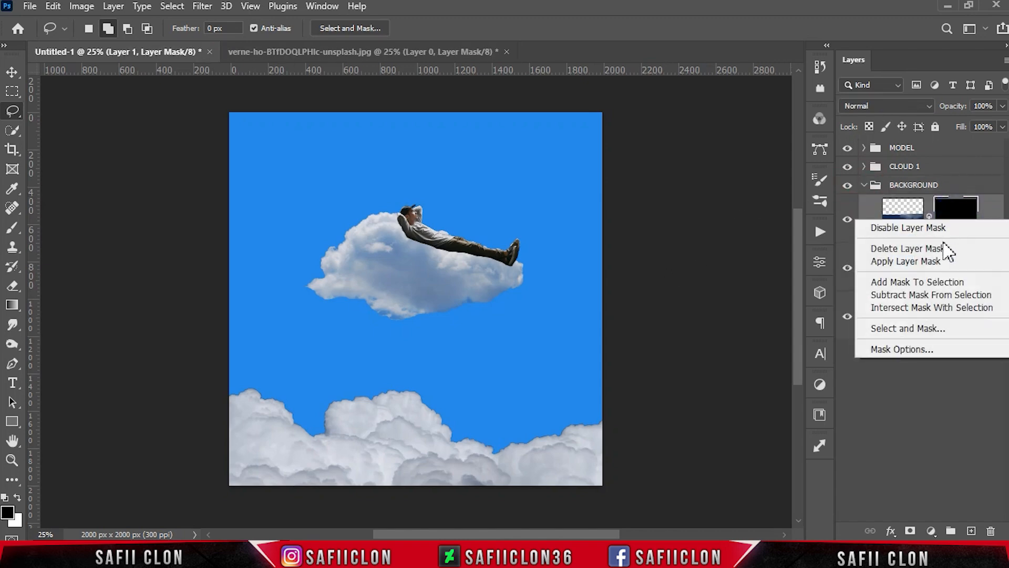
pyautogui.click(899, 328)
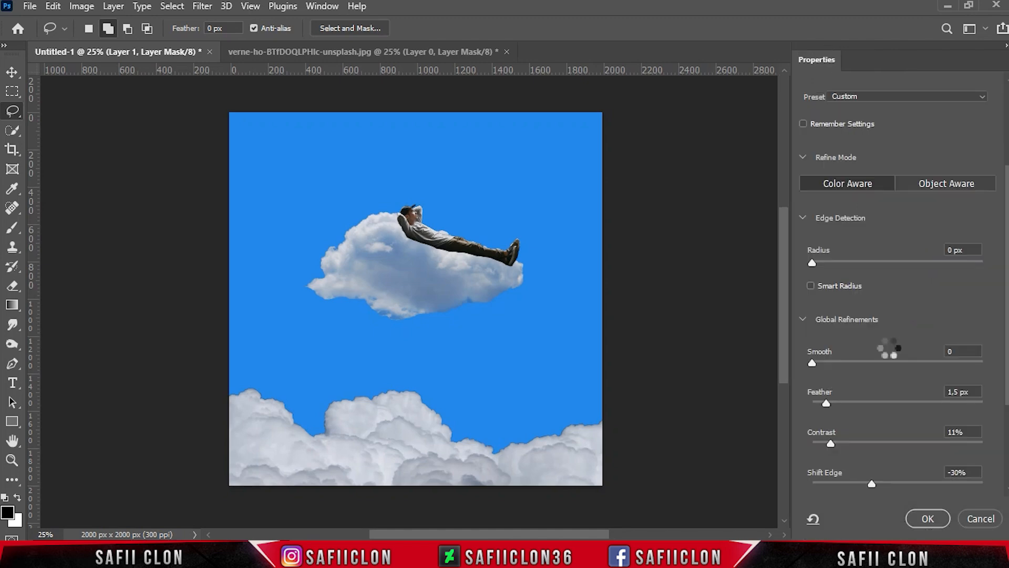
pyautogui.moveTo(1006, 298); pyautogui.dragTo(1004, 213)
pyautogui.click(866, 131)
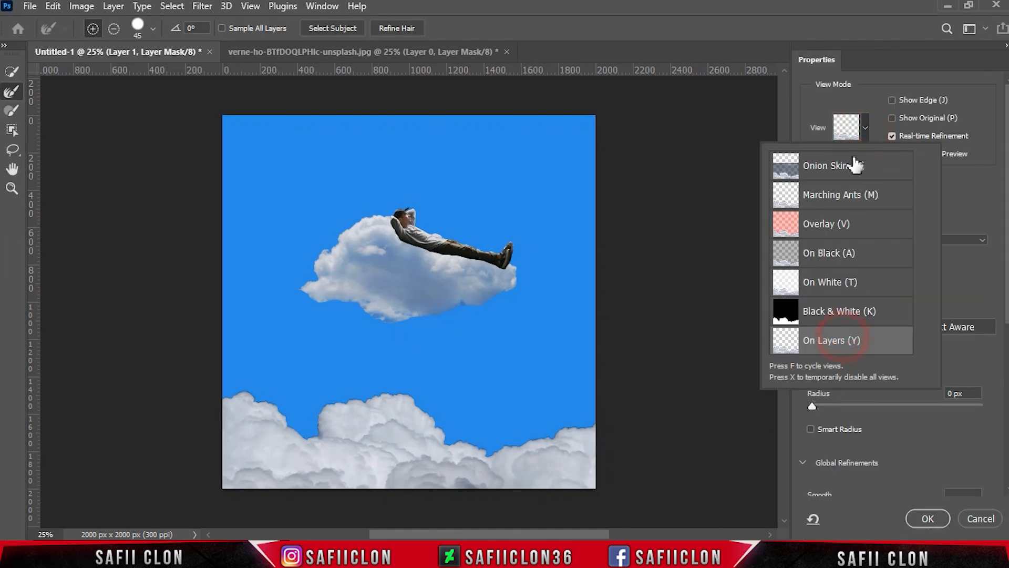
pyautogui.click(866, 128)
pyautogui.moveTo(1006, 167); pyautogui.dragTo(1005, 308)
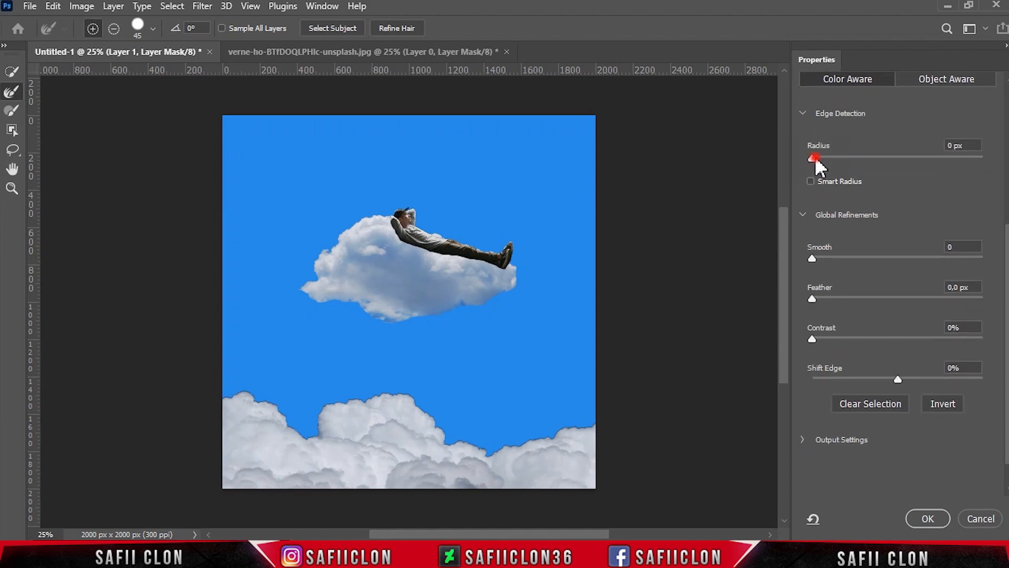
# Refine the cloud bank mask with radius 3 px, feather 2.7 px, contrast 18% and shift edge -50%, and apply it.
pyautogui.moveTo(834, 157)
pyautogui.mouseDown()
pyautogui.moveTo(864, 159)
pyautogui.moveTo(841, 159)
pyautogui.mouseUp()
pyautogui.moveTo(898, 378); pyautogui.dragTo(854, 378)
pyautogui.click(842, 339)
pyautogui.click(813, 299)
pyautogui.moveTo(830, 298); pyautogui.dragTo(838, 299)
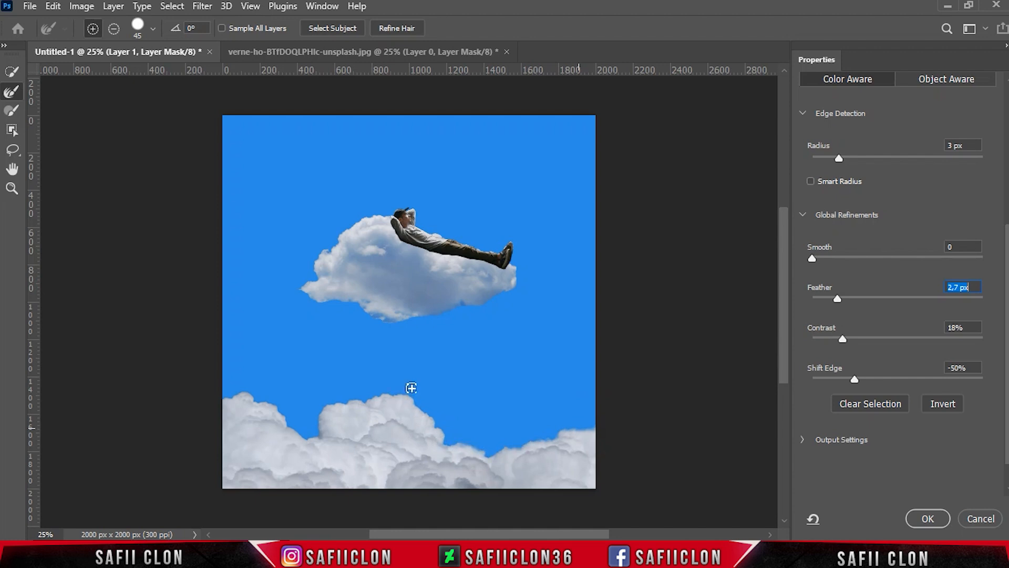
pyautogui.click(383, 394)
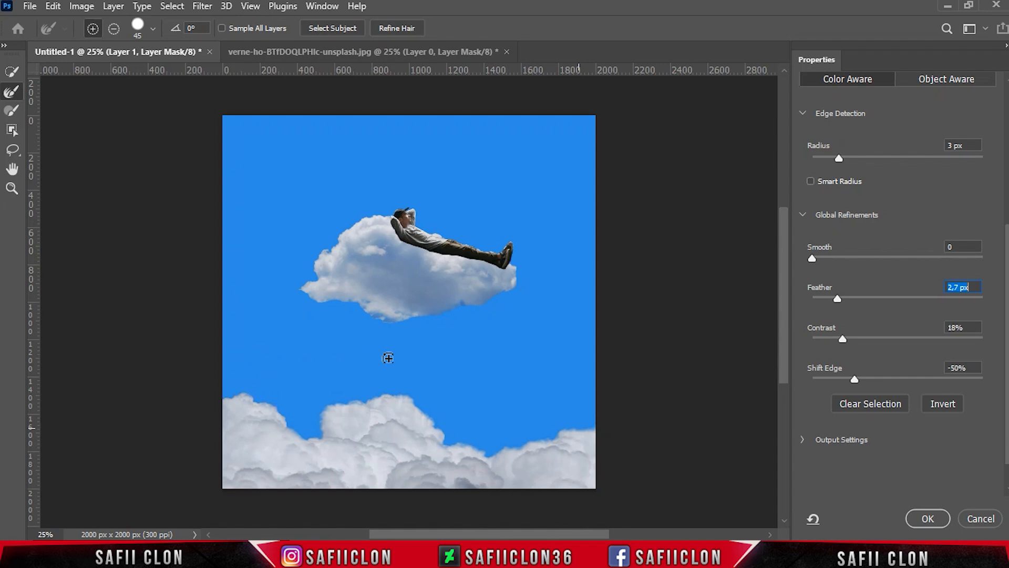
pyautogui.click(935, 516)
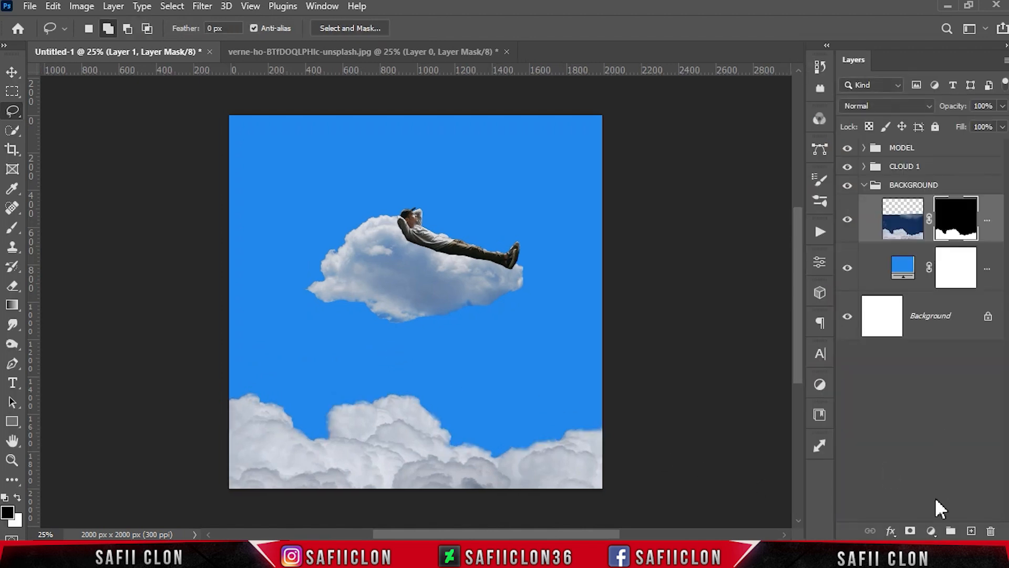
# Add a Brightness/Contrast adjustment clipped to the cloud bank layer and raise its contrast slightly.
pyautogui.click(932, 531)
pyautogui.click(926, 311)
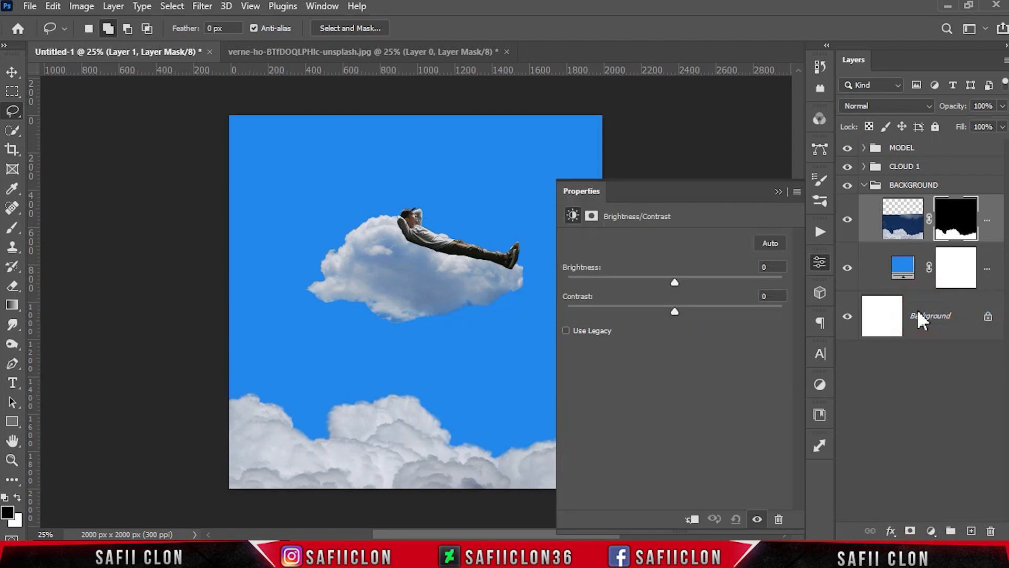
pyautogui.click(691, 518)
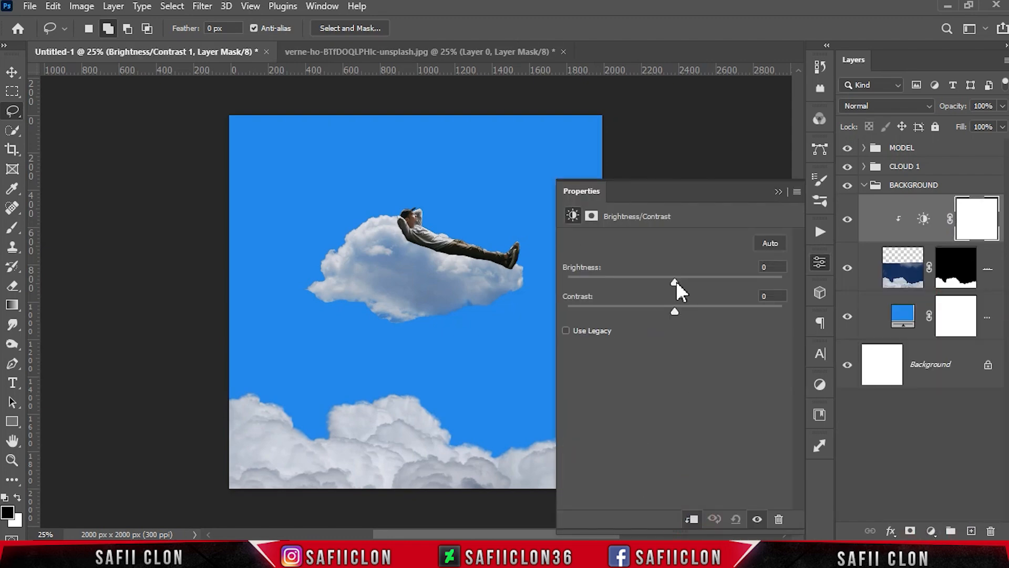
pyautogui.moveTo(675, 311)
pyautogui.mouseDown()
pyautogui.moveTo(653, 310)
pyautogui.moveTo(694, 313)
pyautogui.mouseUp()
pyautogui.click(779, 191)
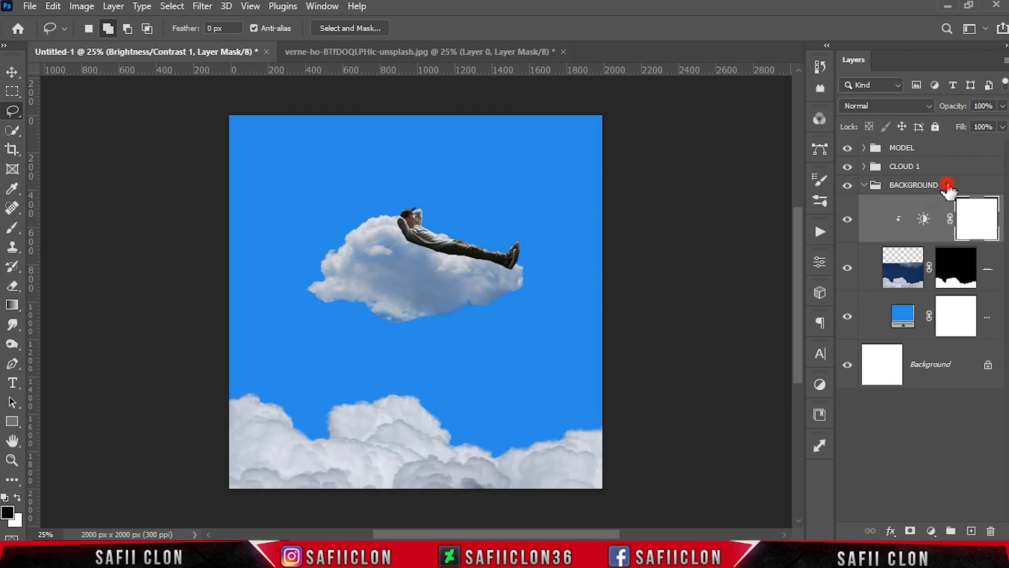
# Collapse the BACKGROUND group and open the floating cloud's layer mask in Select and Mask.
pyautogui.click(870, 186)
pyautogui.click(865, 185)
pyautogui.click(866, 168)
pyautogui.click(863, 166)
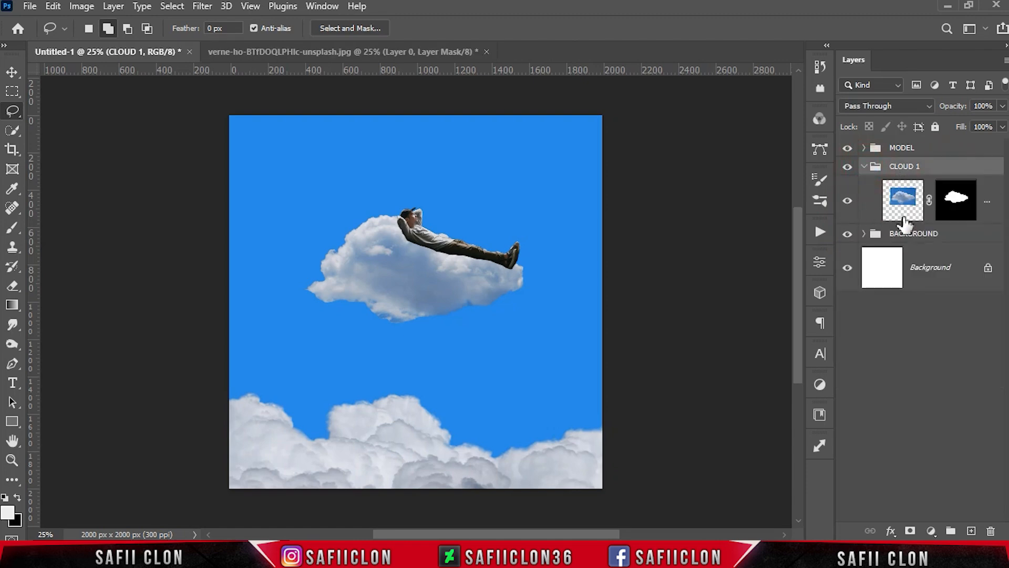
pyautogui.click(955, 195)
pyautogui.rightClick(957, 199)
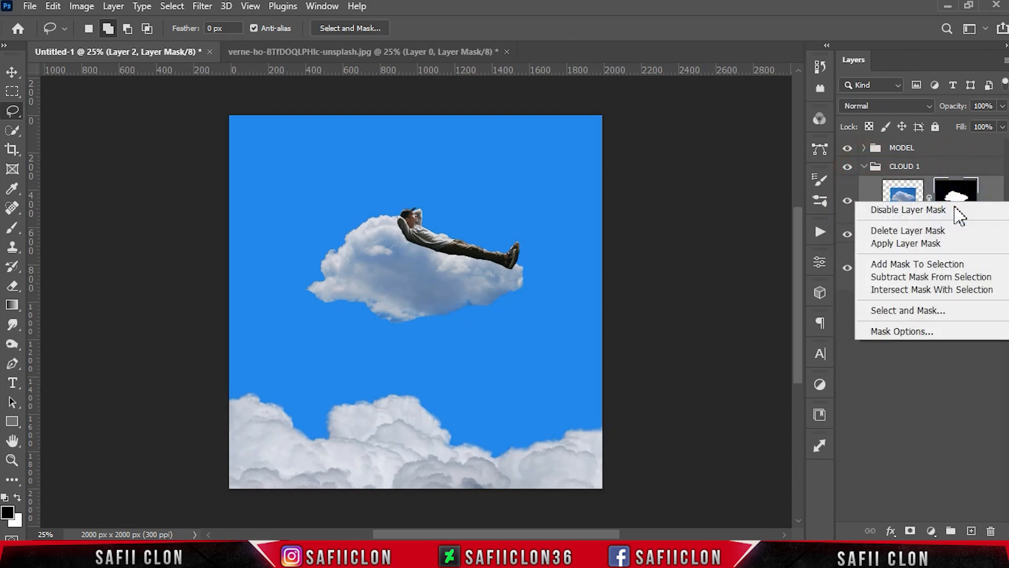
pyautogui.click(918, 310)
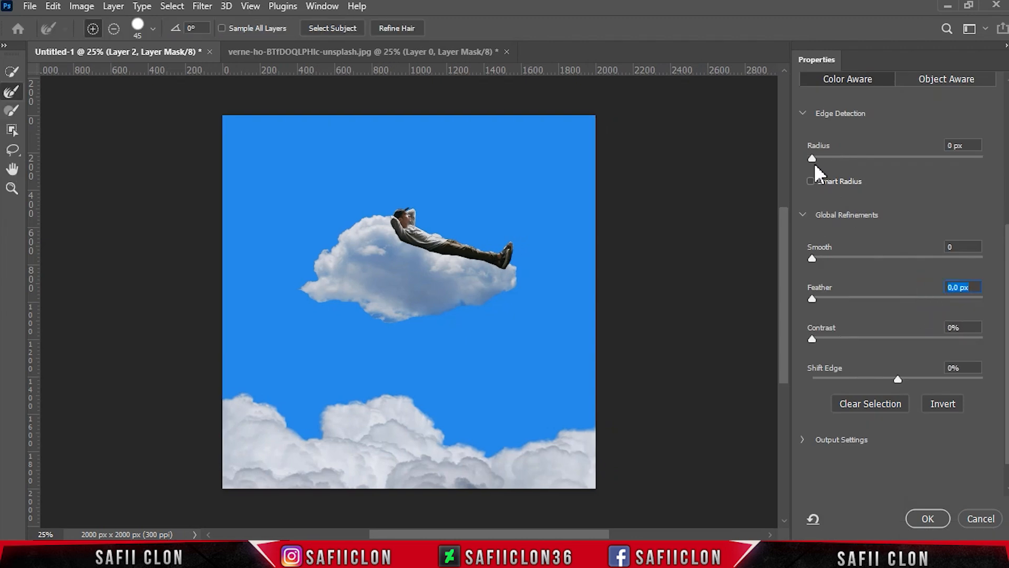
# Set the floating cloud mask's radius to 2 px, shift edge to -26%, contrast to 9% and feather to 1.3 px.
pyautogui.click(827, 154)
pyautogui.scroll(5, 909, 124)
pyautogui.click(866, 128)
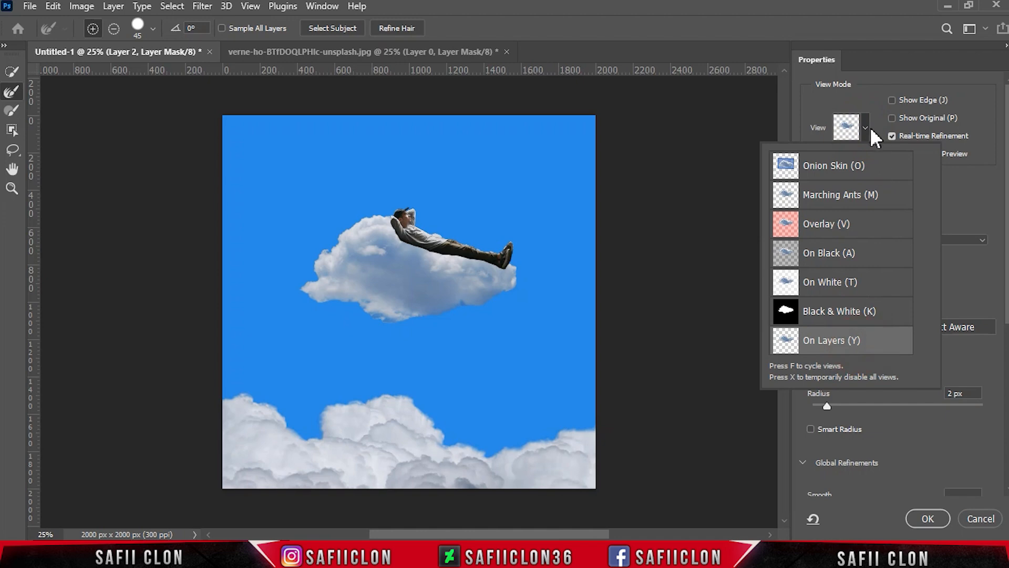
pyautogui.click(867, 128)
pyautogui.scroll(-5, 899, 263)
pyautogui.scroll(-1, 938, 346)
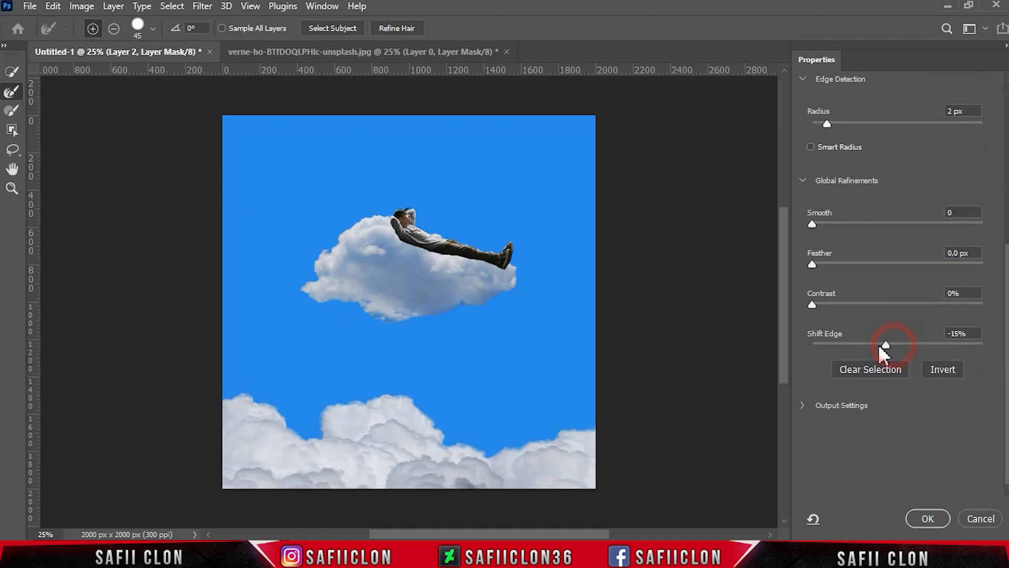
pyautogui.moveTo(872, 344); pyautogui.dragTo(875, 344)
pyautogui.moveTo(812, 304); pyautogui.dragTo(827, 303)
pyautogui.moveTo(813, 265); pyautogui.dragTo(822, 272)
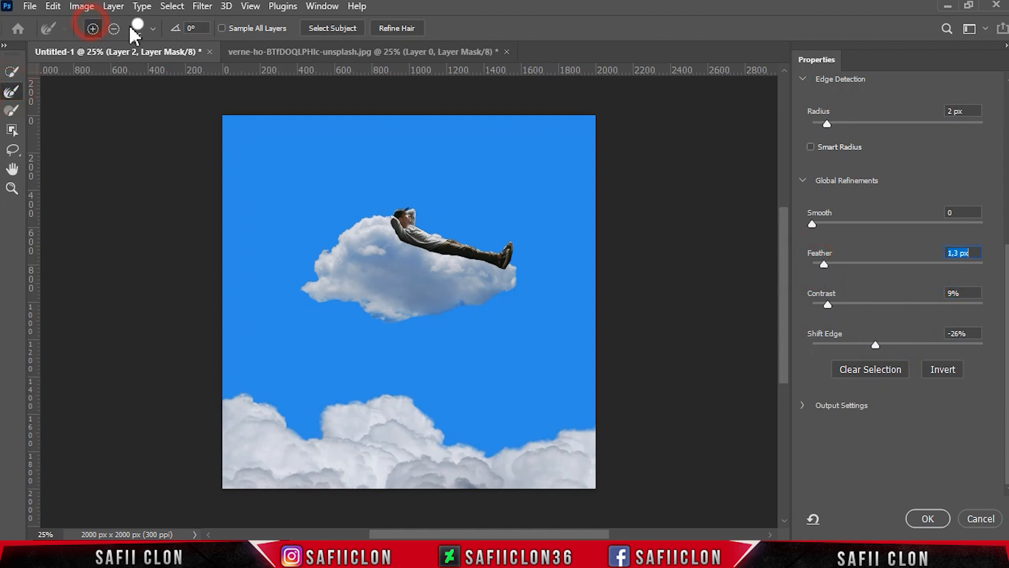
# Brush along the floating cloud's left and lower edges with a Refine Edge brush of size 30 to 35, and apply the mask refinement.
pyautogui.click(152, 29)
pyautogui.click(153, 36)
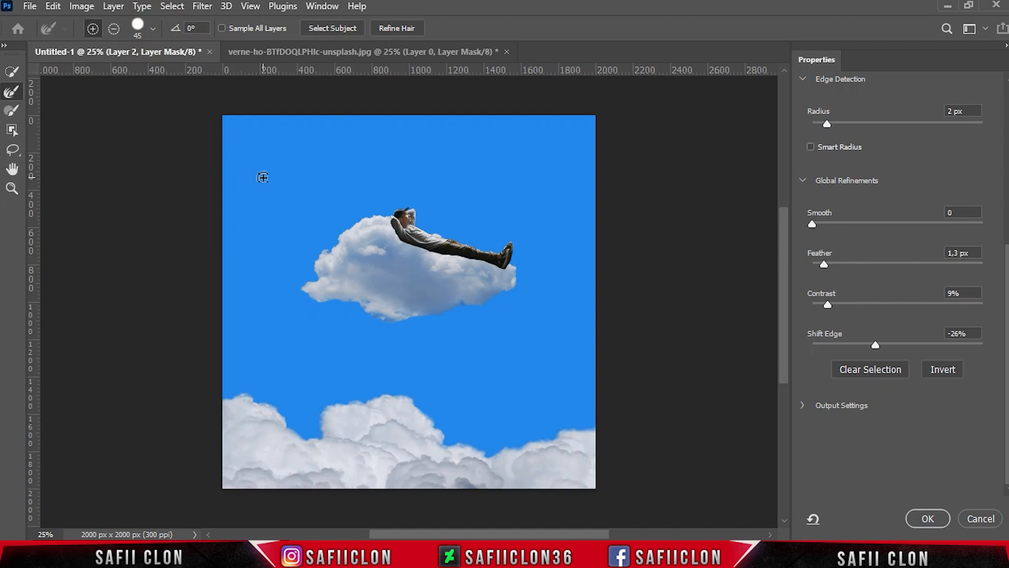
pyautogui.hotkey('ctrl', '+')
pyautogui.hotkey('ctrl', '+')
pyautogui.press('[')
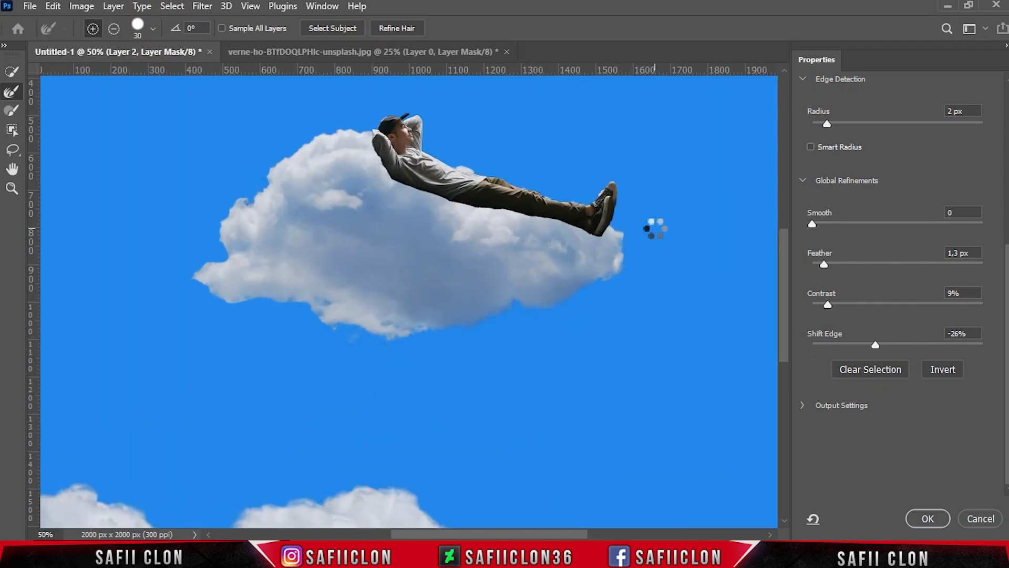
pyautogui.moveTo(306, 303)
pyautogui.mouseDown()
pyautogui.moveTo(221, 298)
pyautogui.moveTo(241, 202)
pyautogui.moveTo(295, 152)
pyautogui.mouseUp()
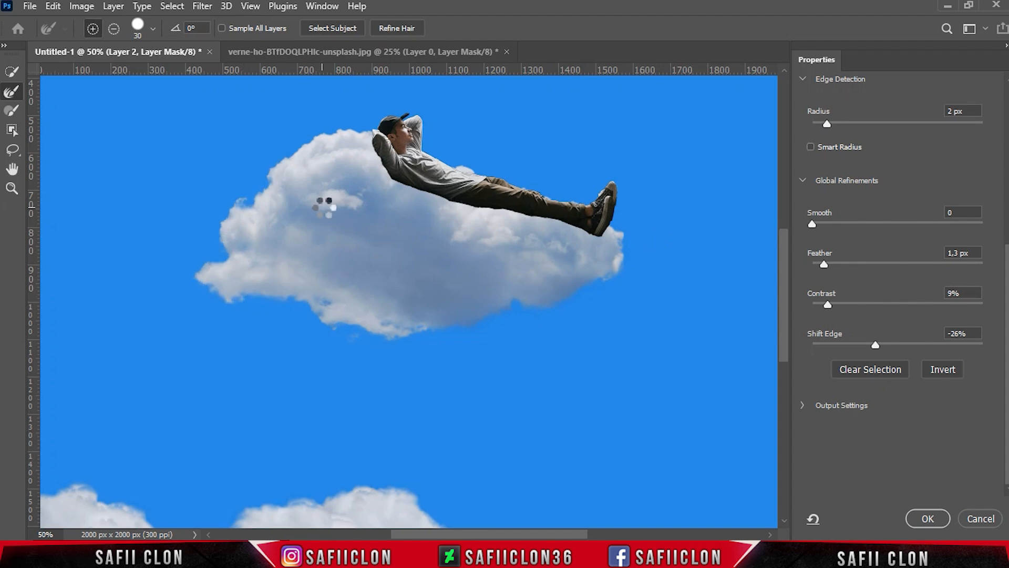
pyautogui.moveTo(353, 343)
pyautogui.mouseDown()
pyautogui.moveTo(366, 364)
pyautogui.moveTo(410, 331)
pyautogui.moveTo(534, 331)
pyautogui.mouseUp()
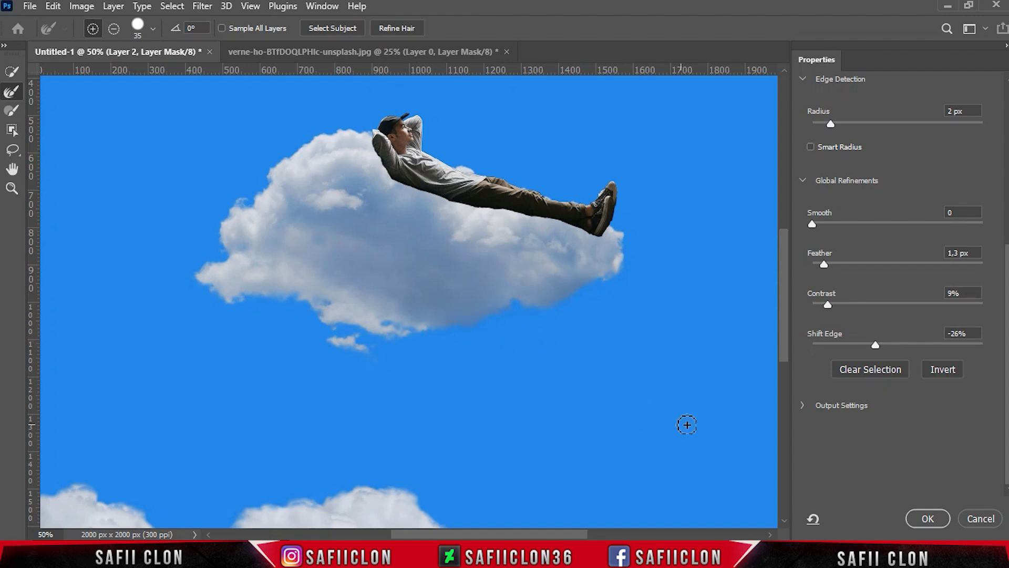
pyautogui.click(926, 518)
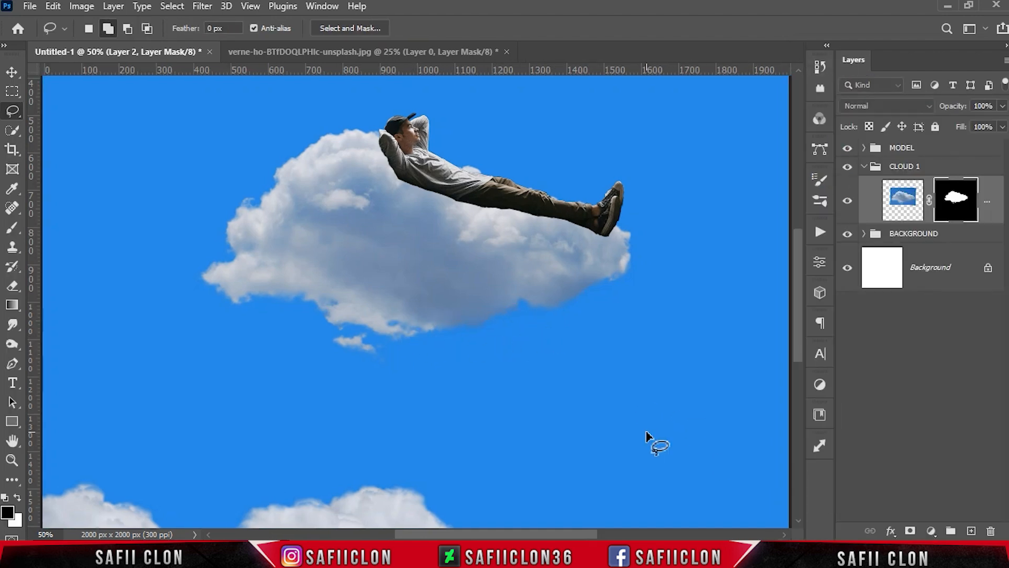
pyautogui.hotkey('ctrl', '-')
pyautogui.hotkey('ctrl', '-')
pyautogui.scroll(3, 646, 431)
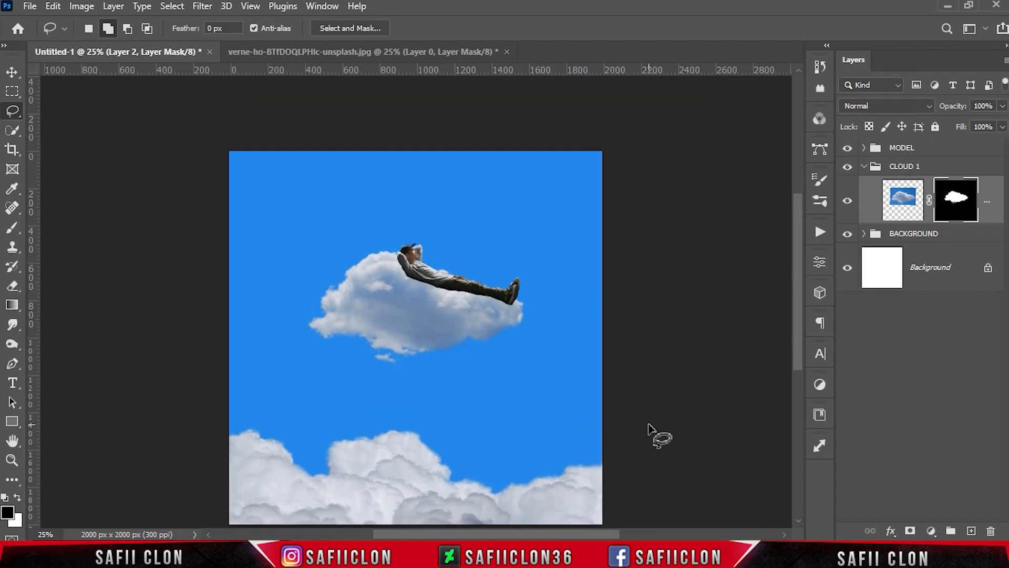
# Add a Brightness/Contrast adjustment clipped to the floating cloud layer, with brightness about 45 and contrast about 12.
pyautogui.click(931, 531)
pyautogui.click(928, 317)
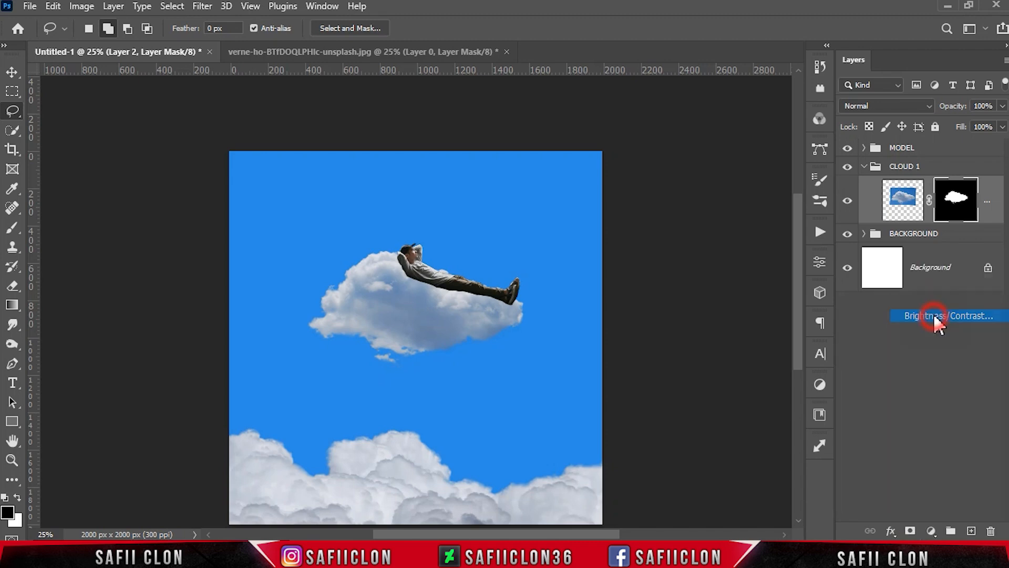
pyautogui.click(692, 519)
pyautogui.moveTo(675, 282); pyautogui.dragTo(710, 282)
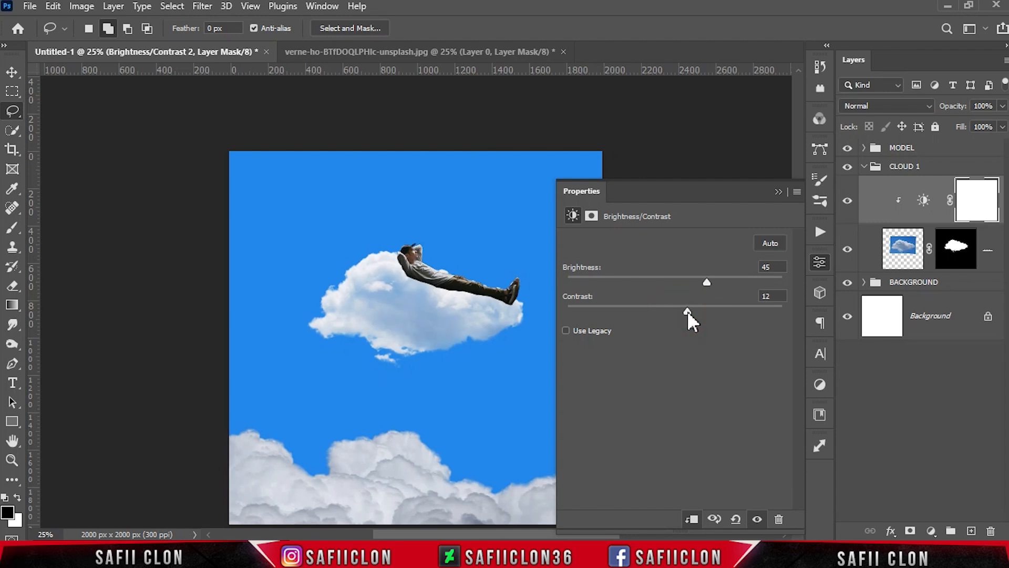
pyautogui.click(777, 191)
pyautogui.click(848, 201)
pyautogui.click(847, 201)
# Target the floating cloud adjustment's mask and set up a soft black brush of 401 px at 9% opacity.
pyautogui.click(976, 200)
pyautogui.moveTo(13, 227); pyautogui.dragTo(46, 228)
pyautogui.click(104, 28)
pyautogui.moveTo(167, 76); pyautogui.dragTo(158, 77)
pyautogui.click(103, 27)
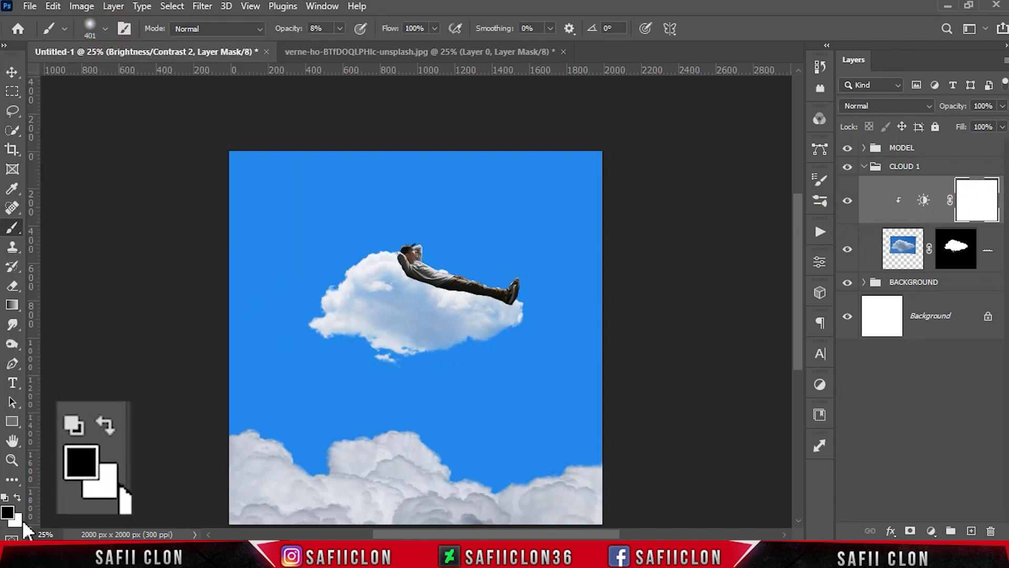
pyautogui.click(340, 28)
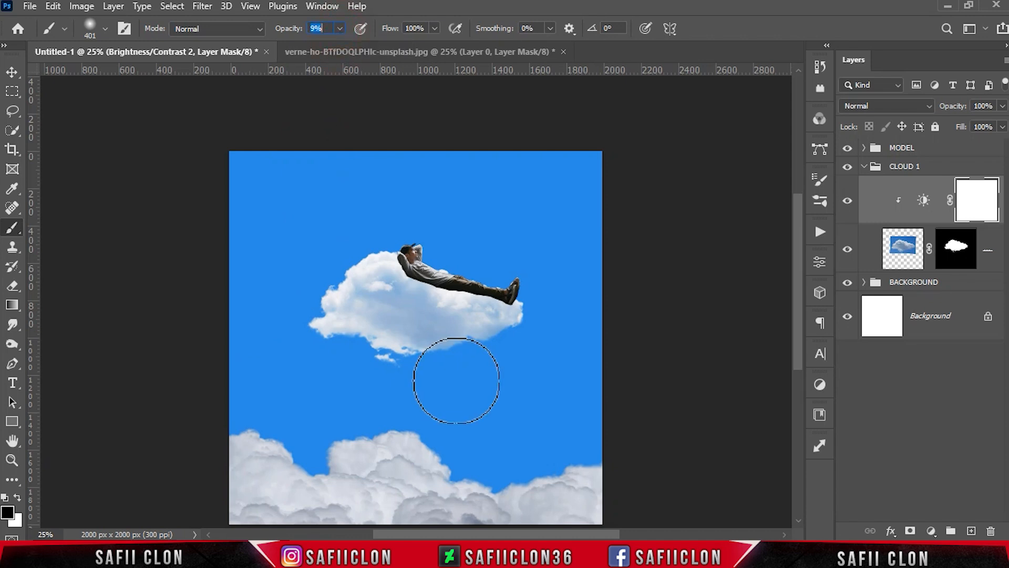
# Paint with varying brush sizes over the floating cloud's left and lower areas on the adjustment mask, and compare the adjustment on and off.
pyautogui.hotkey('ctrl', '+')
pyautogui.moveTo(292, 363); pyautogui.dragTo(443, 415)
pyautogui.moveTo(261, 371)
pyautogui.mouseDown()
pyautogui.moveTo(327, 372)
pyautogui.moveTo(389, 389)
pyautogui.mouseUp()
pyautogui.press('[')
pyautogui.press('[')
pyautogui.press('[')
pyautogui.press('[')
pyautogui.moveTo(280, 335); pyautogui.dragTo(257, 323)
pyautogui.press(']')
pyautogui.press(']')
pyautogui.press(']')
pyautogui.moveTo(319, 336)
pyautogui.mouseDown()
pyautogui.moveTo(395, 376)
pyautogui.moveTo(478, 363)
pyautogui.mouseUp()
pyautogui.moveTo(305, 286)
pyautogui.mouseDown()
pyautogui.moveTo(325, 275)
pyautogui.moveTo(335, 376)
pyautogui.moveTo(405, 412)
pyautogui.moveTo(427, 304)
pyautogui.moveTo(381, 378)
pyautogui.moveTo(483, 317)
pyautogui.moveTo(278, 310)
pyautogui.mouseUp()
pyautogui.press('[')
pyautogui.press('[')
pyautogui.press('[')
pyautogui.press('[')
pyautogui.press('[')
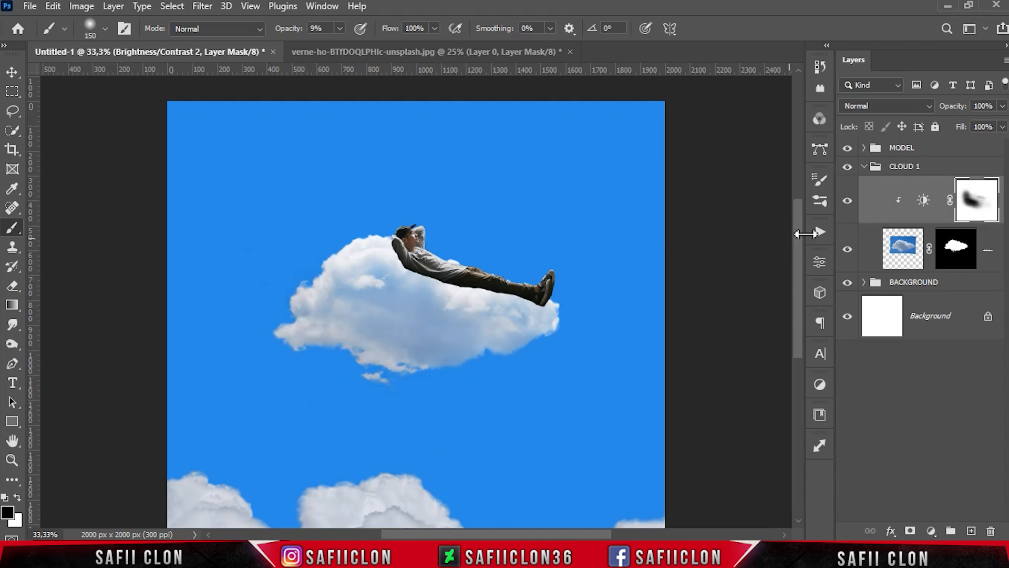
pyautogui.click(852, 198)
pyautogui.click(851, 199)
pyautogui.click(852, 200)
pyautogui.click(851, 200)
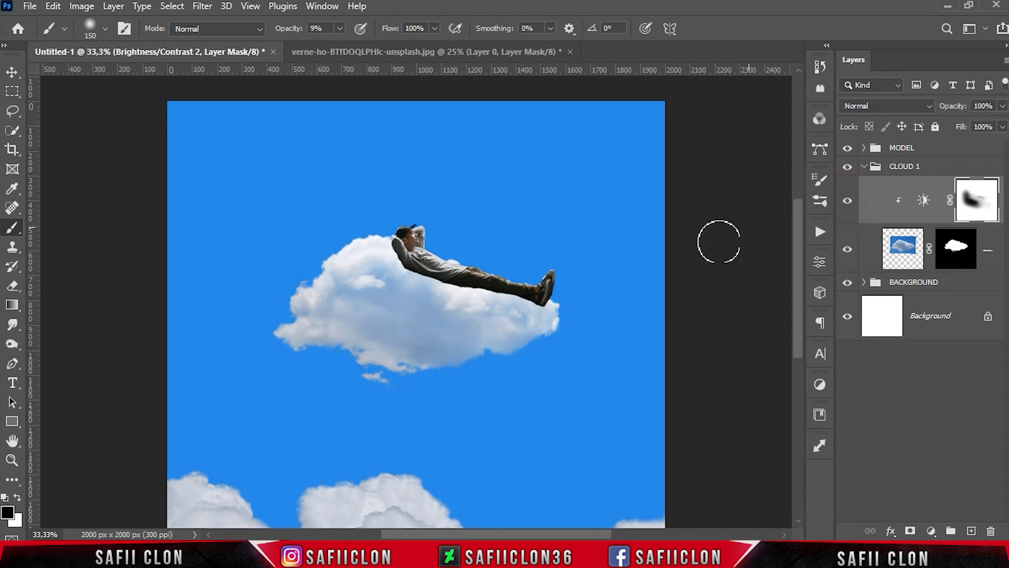
# Collapse the CLOUD 1 group and expand the MODEL group.
pyautogui.click(864, 167)
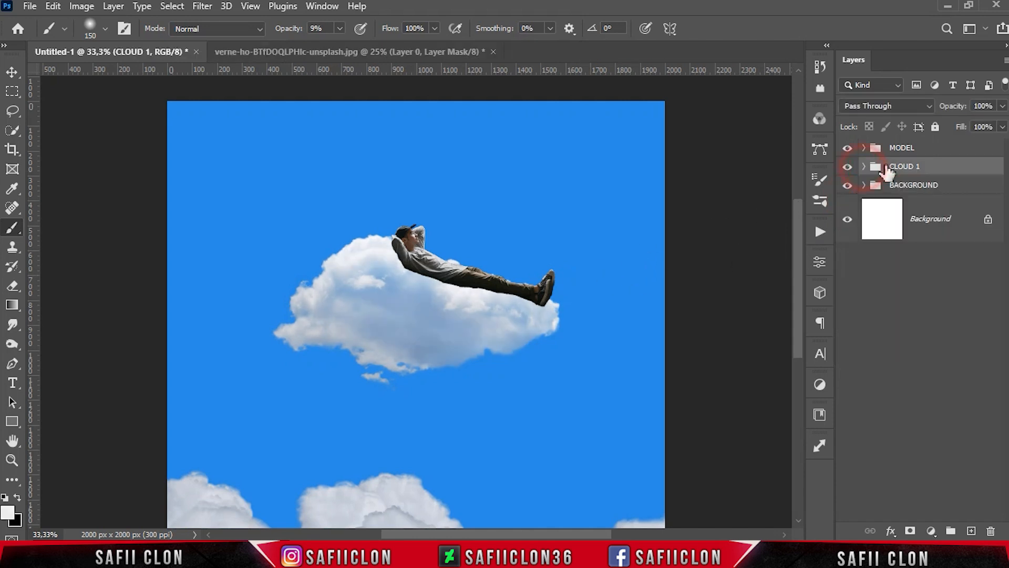
pyautogui.click(920, 148)
pyautogui.click(864, 148)
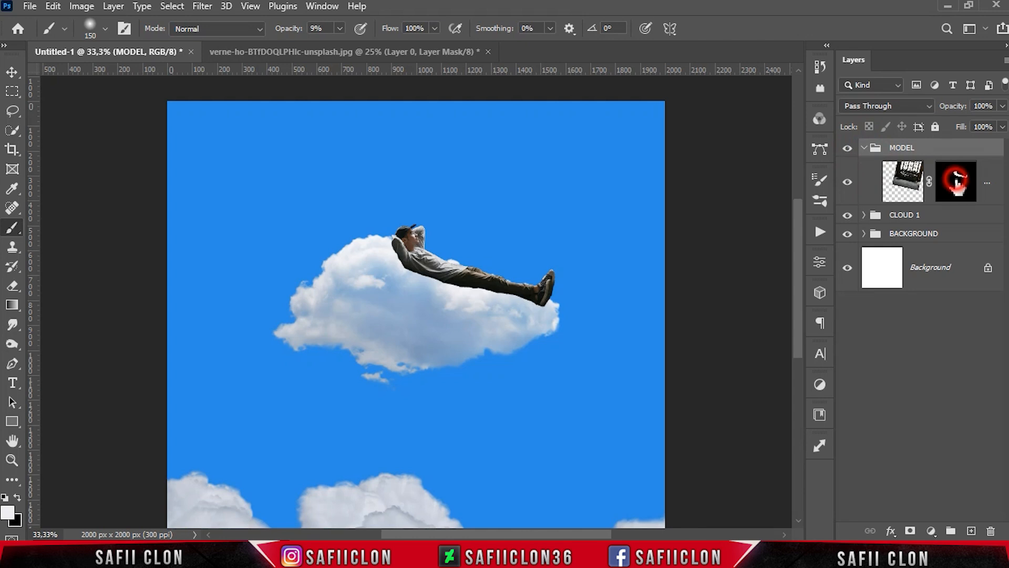
# Target the reclining man's layer mask with black as foreground colour and load the CLOD 1 cloud brush at 124 px.
pyautogui.click(951, 192)
pyautogui.press('x')
pyautogui.rightClick(13, 228)
pyautogui.click(64, 222)
pyautogui.click(105, 29)
pyautogui.moveTo(253, 211); pyautogui.dragTo(257, 278)
pyautogui.click(126, 294)
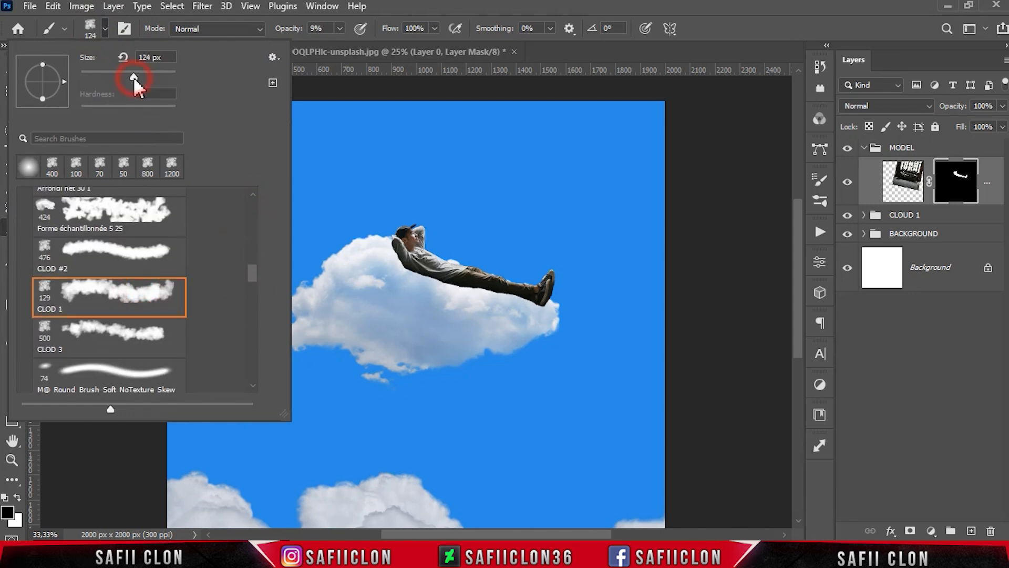
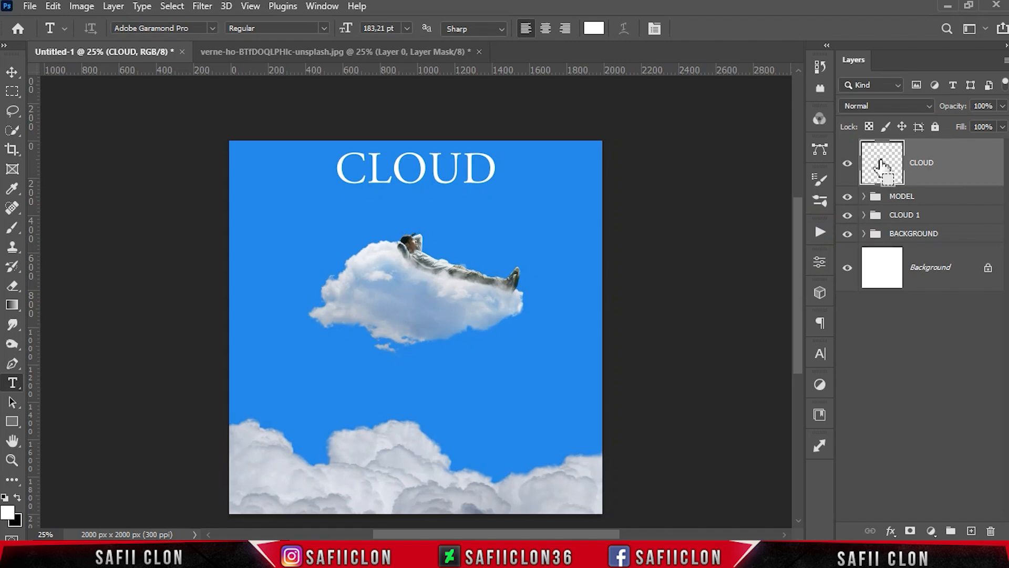
# Convert the outline of the CLOUD text into a work path, hide the text layer and add a new empty layer.
pyautogui.keyDown('ctrl'); pyautogui.click(883, 166); pyautogui.keyUp('ctrl')
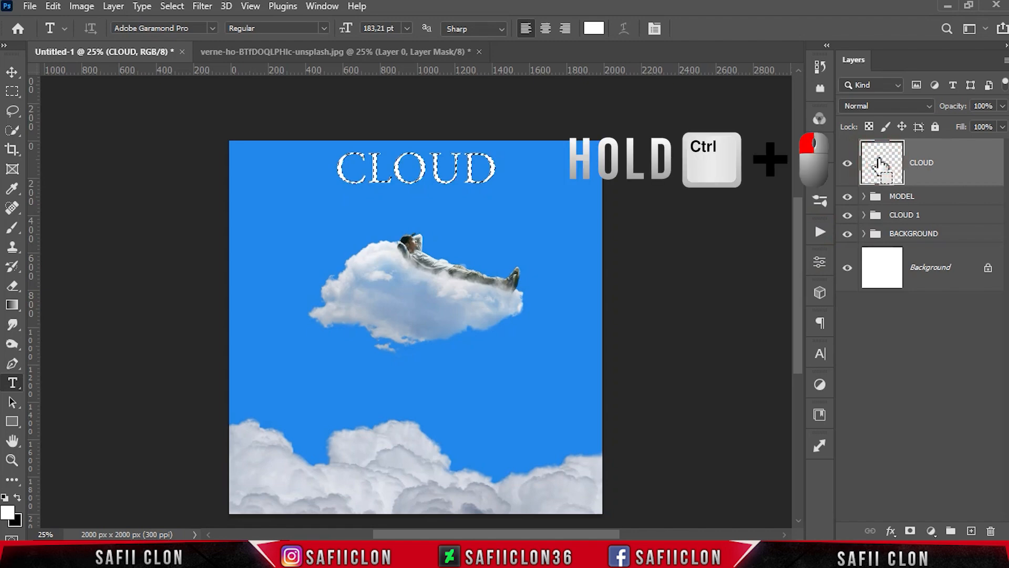
pyautogui.click(847, 163)
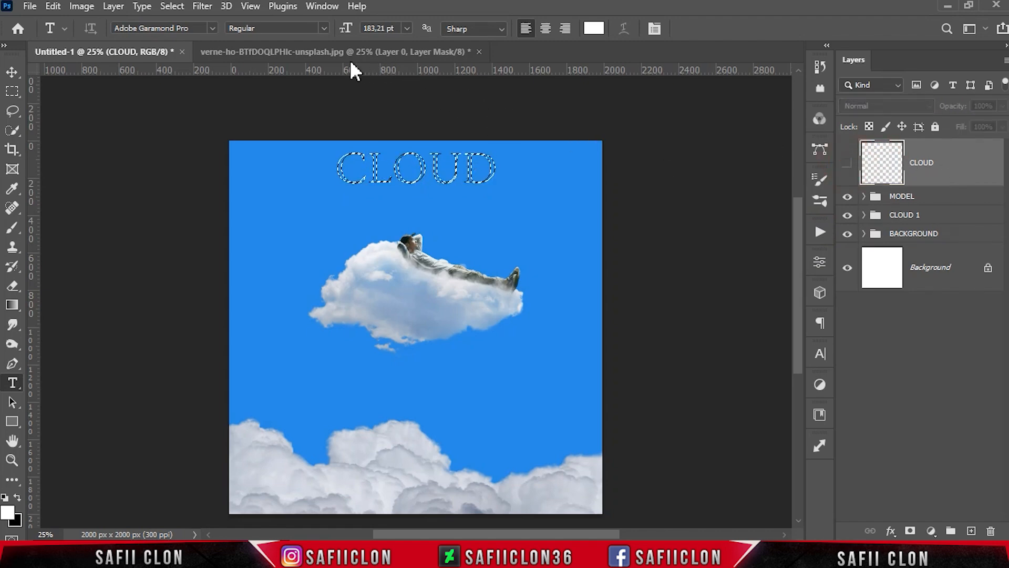
pyautogui.click(321, 8)
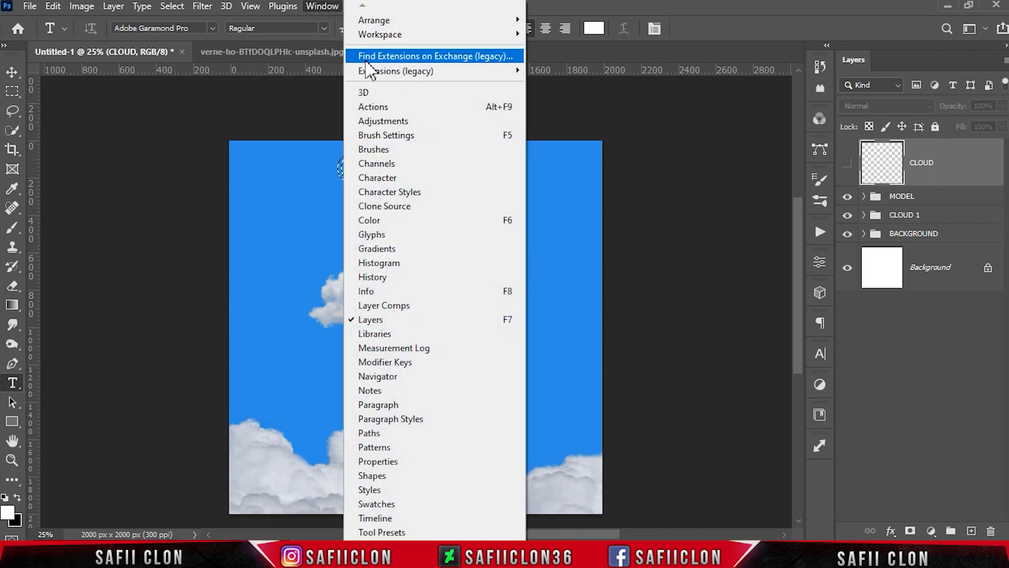
pyautogui.click(378, 434)
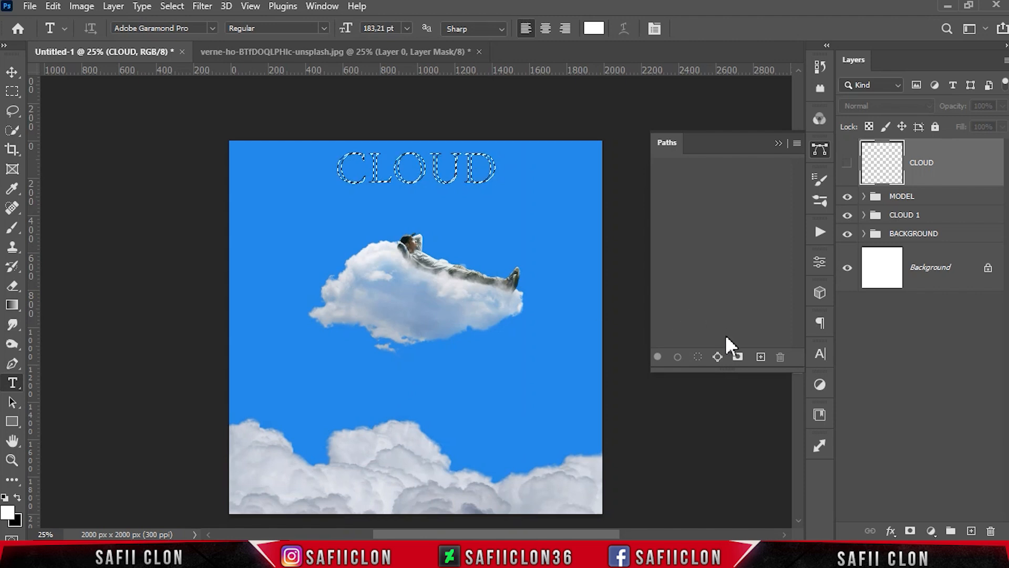
pyautogui.click(718, 356)
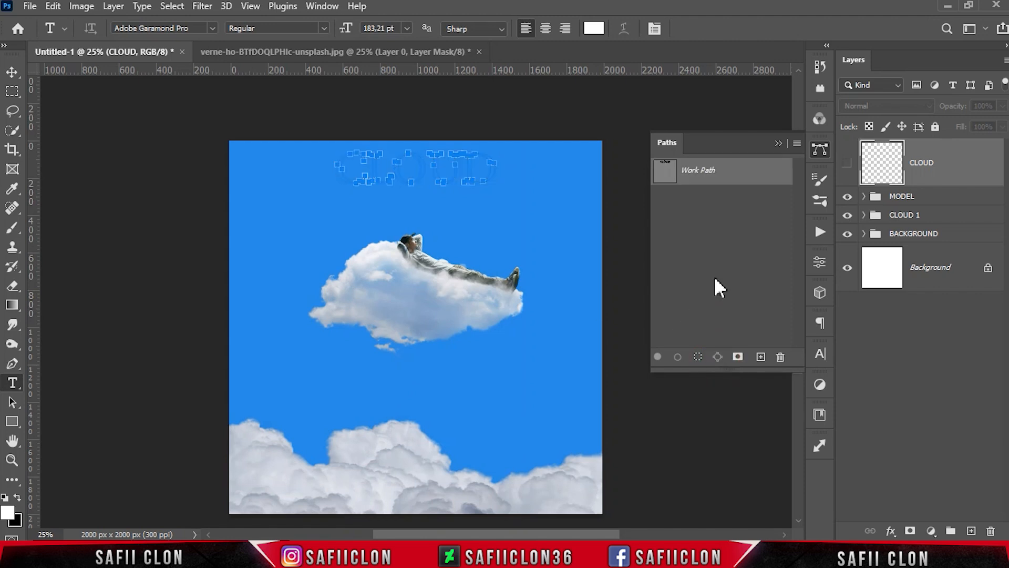
pyautogui.click(777, 143)
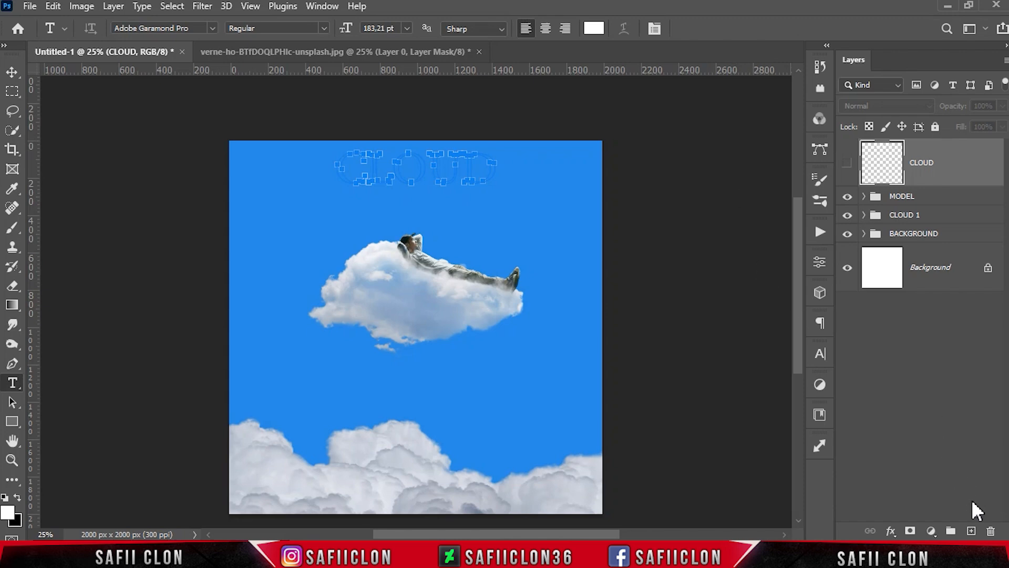
pyautogui.click(971, 531)
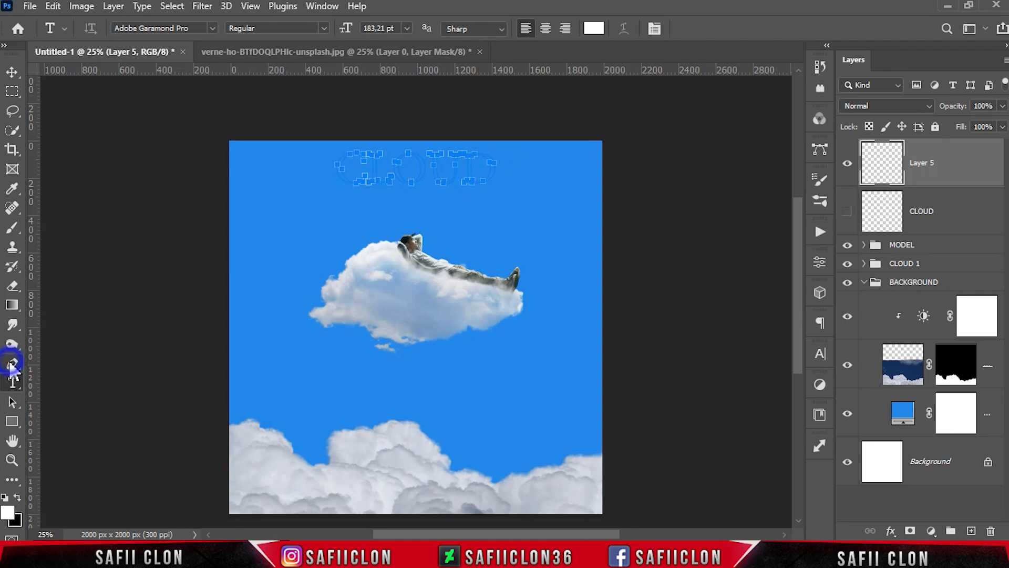
# Try stroking the CLOUD work path with the Brush and Simulate Pressure enabled, and undo the stroke.
pyautogui.rightClick(12, 364)
pyautogui.click(91, 360)
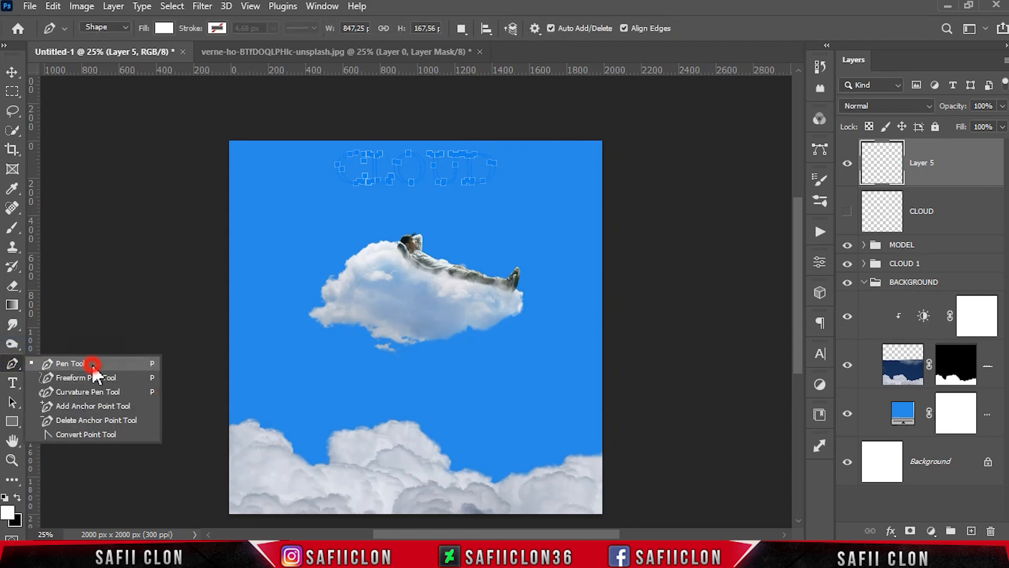
pyautogui.rightClick(427, 176)
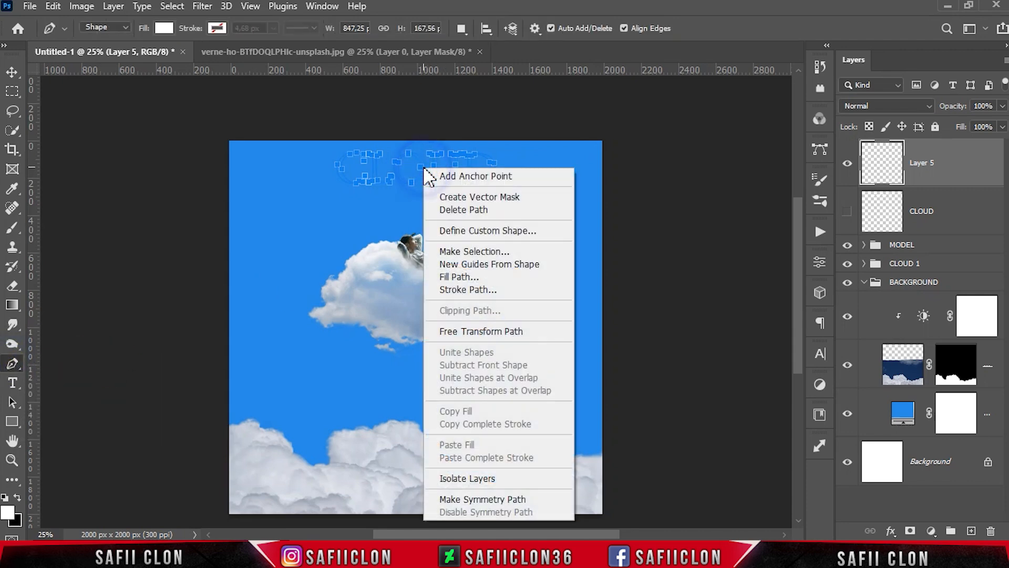
pyautogui.click(486, 290)
pyautogui.click(471, 165)
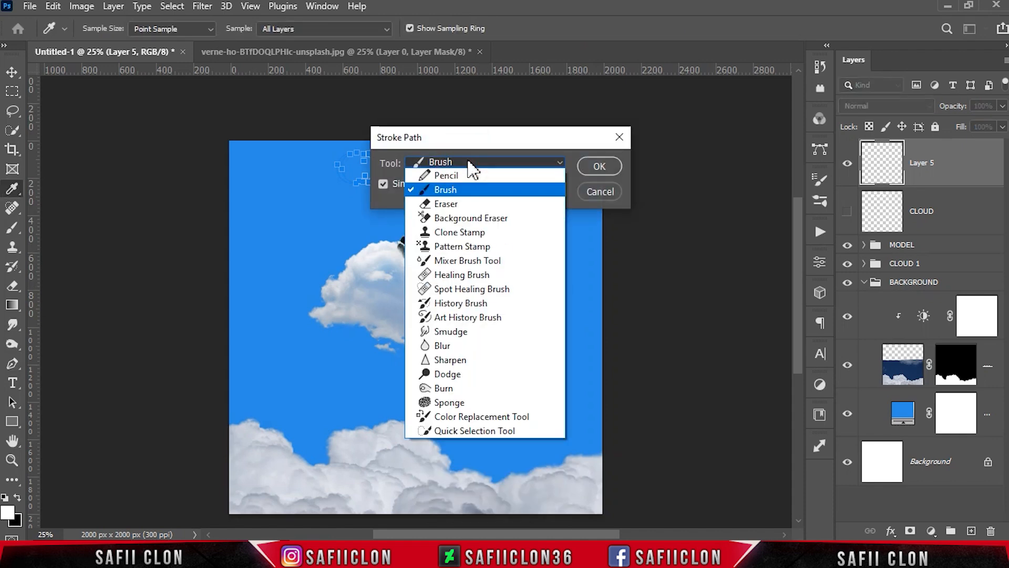
pyautogui.click(451, 191)
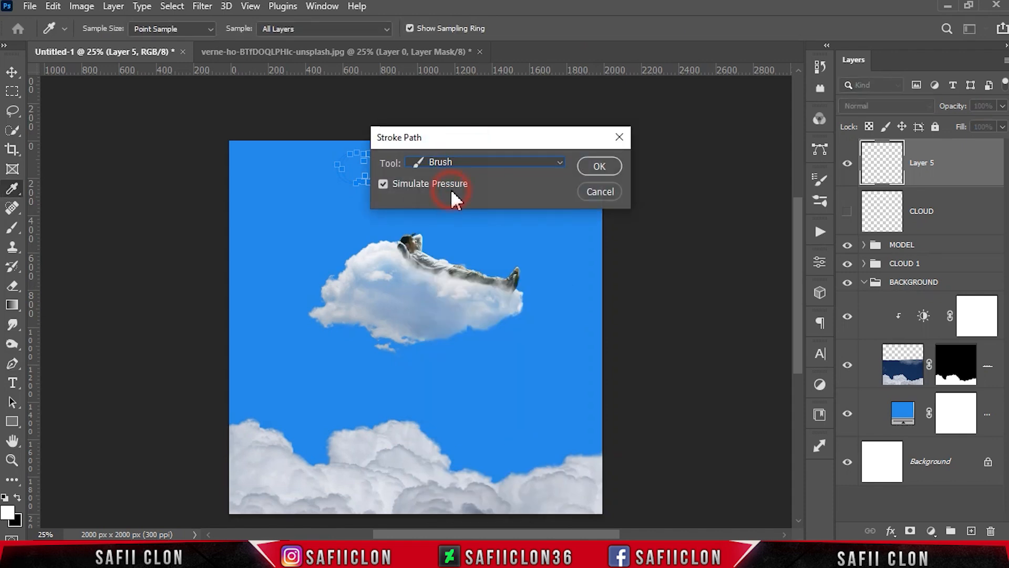
pyautogui.click(598, 167)
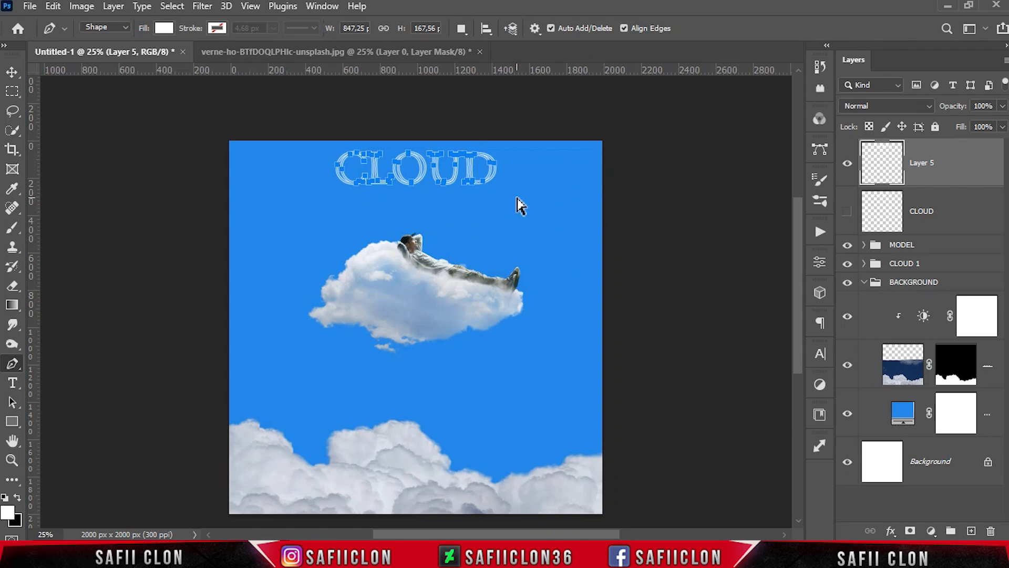
pyautogui.hotkey('ctrl', 'z')
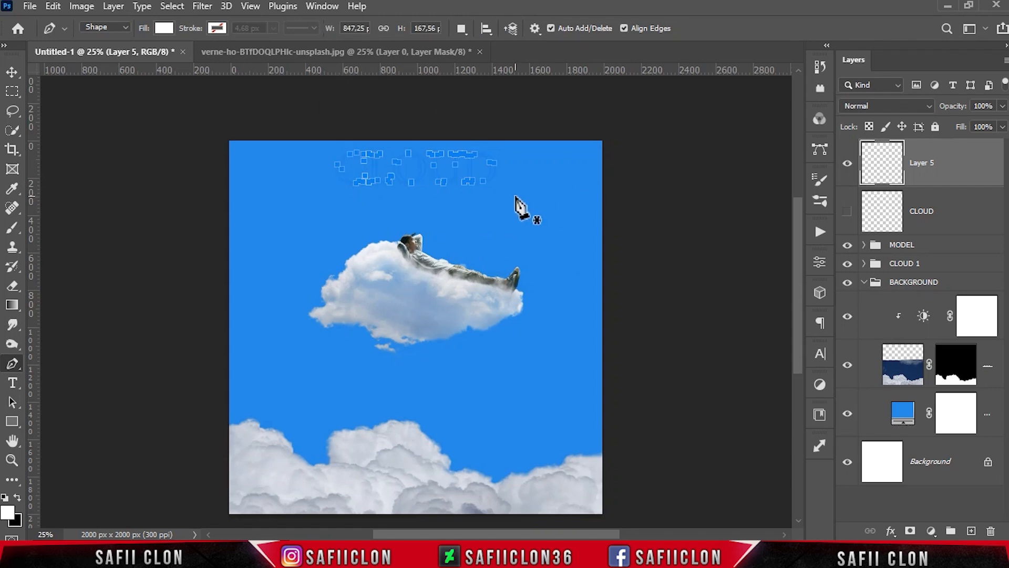
# Set up the CLOD 1 cloud brush at 28 px and 100% opacity with foreground colour ffffff.
pyautogui.click(13, 228)
pyautogui.click(83, 224)
pyautogui.click(104, 29)
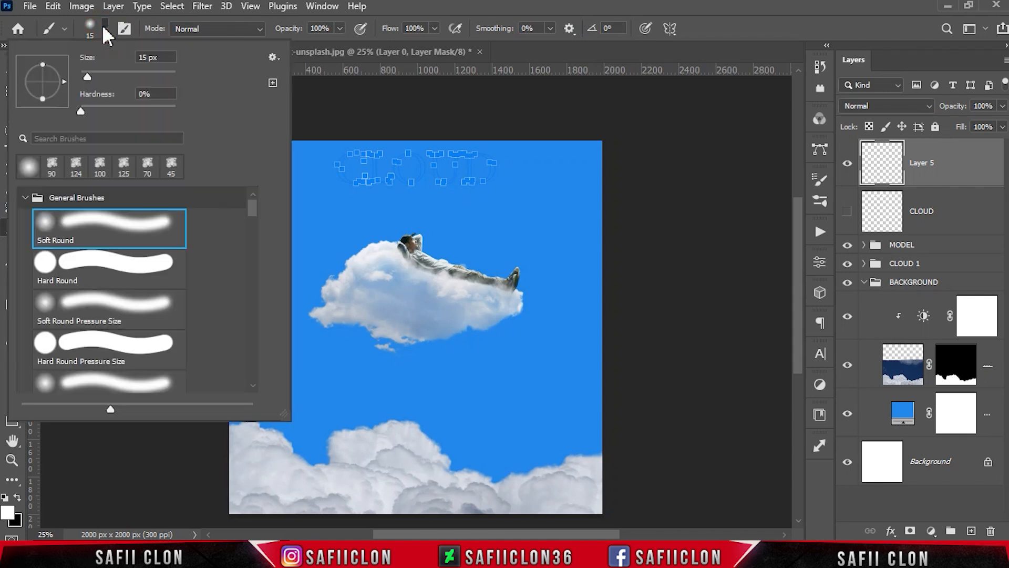
pyautogui.moveTo(252, 208); pyautogui.dragTo(257, 277)
pyautogui.click(140, 258)
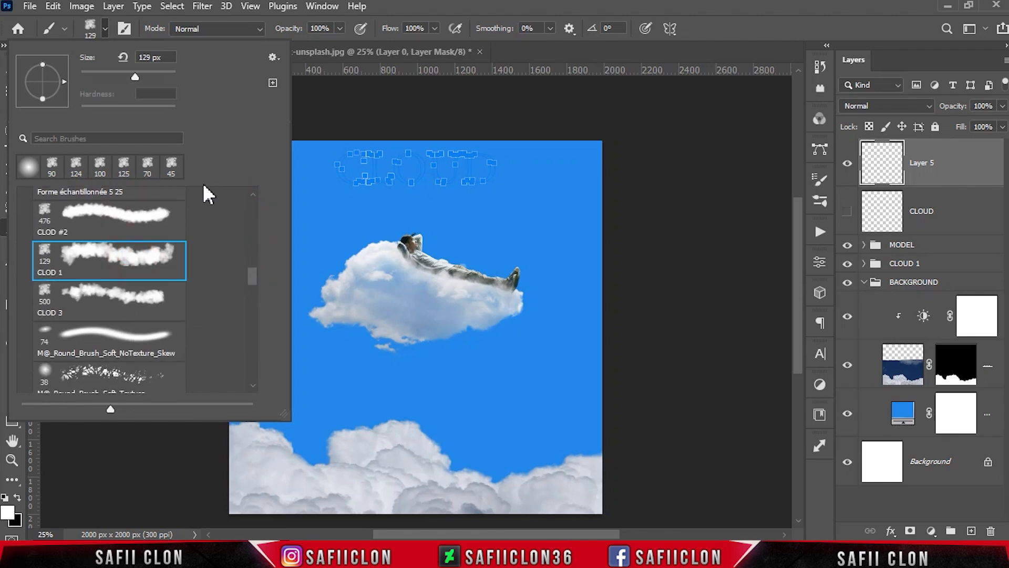
pyautogui.click(104, 30)
pyautogui.click(341, 29)
pyautogui.click(339, 29)
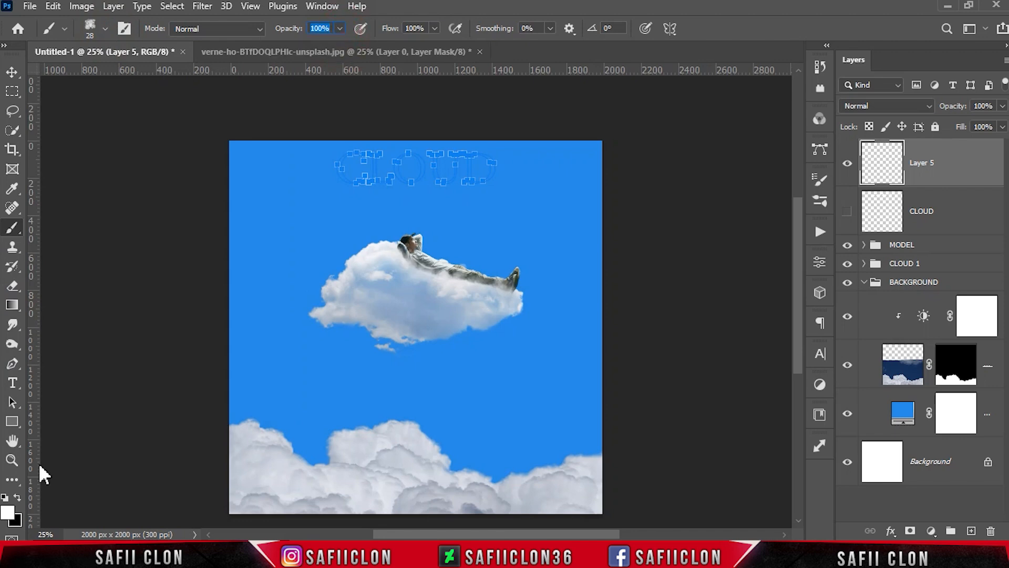
pyautogui.click(8, 514)
pyautogui.write('ffffff')
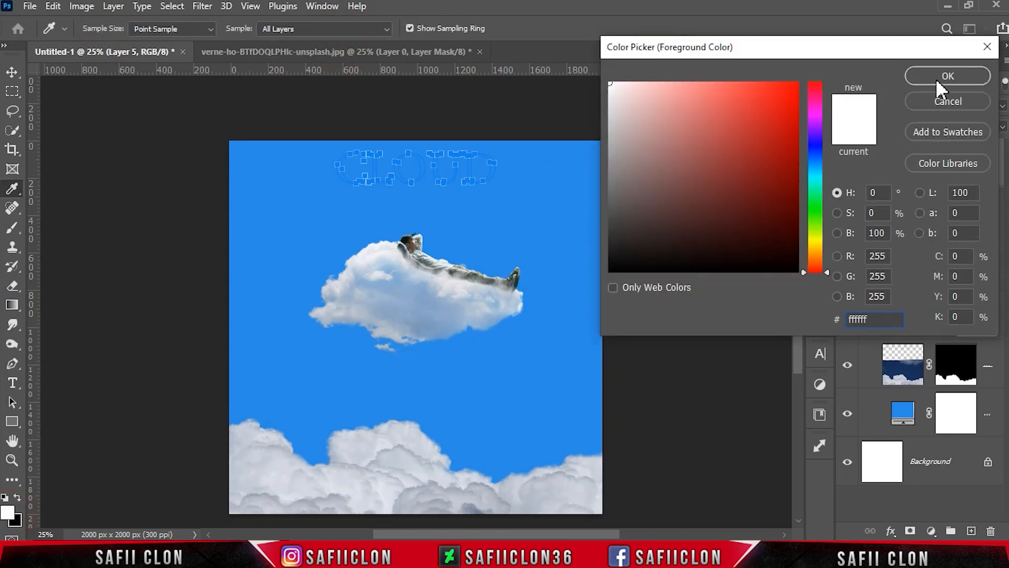
pyautogui.click(942, 75)
# Stroke the CLOUD work path repeatedly on the new layer with the white cloud brush at 28 to 30 px.
pyautogui.hotkey('ctrl', '+')
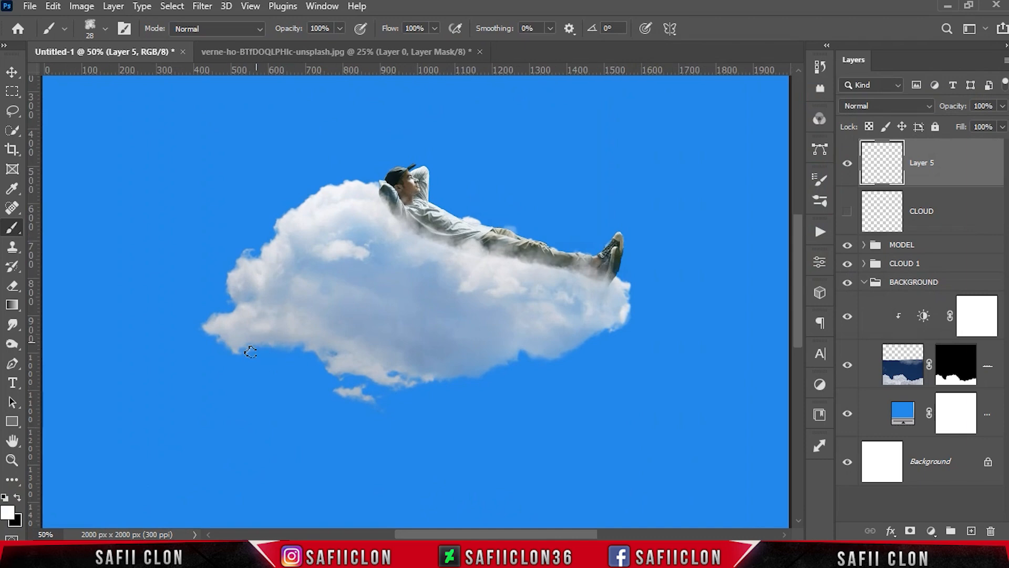
pyautogui.scroll(3, 795, 260)
pyautogui.press('Return')
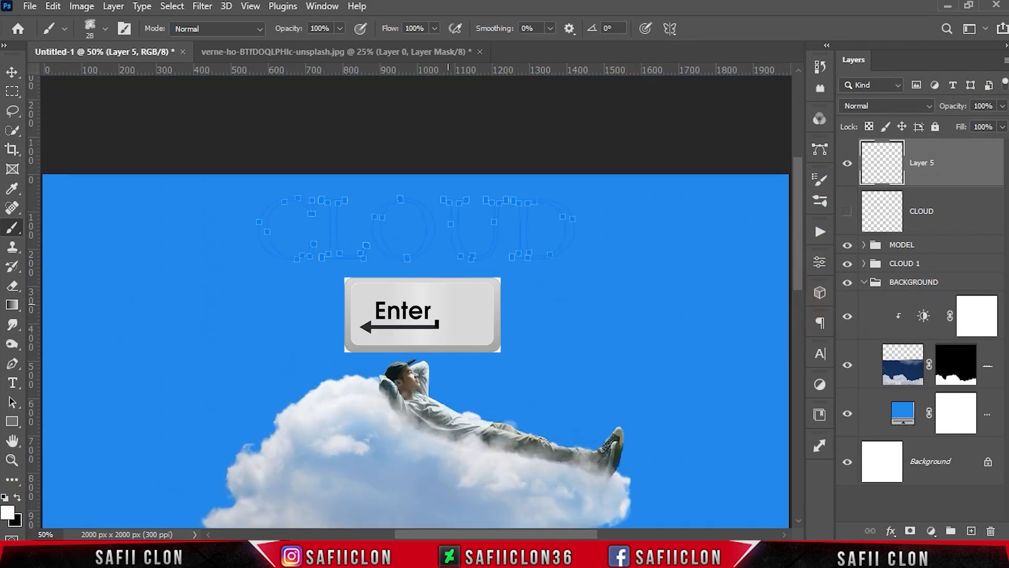
pyautogui.press('Return')
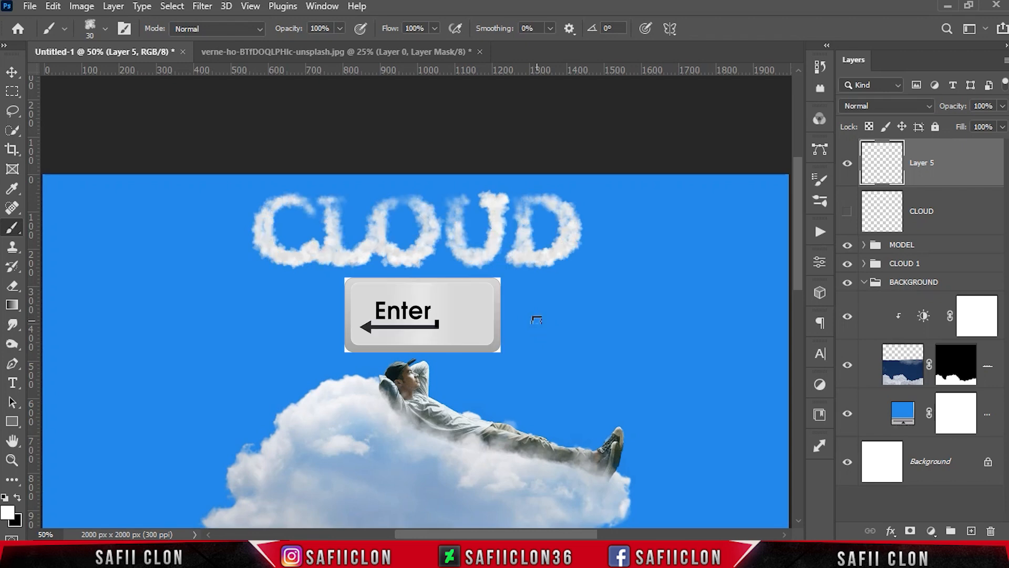
pyautogui.hotkey('ctrl', '-')
pyautogui.hotkey('ctrl', '-')
pyautogui.hotkey('ctrl', '+')
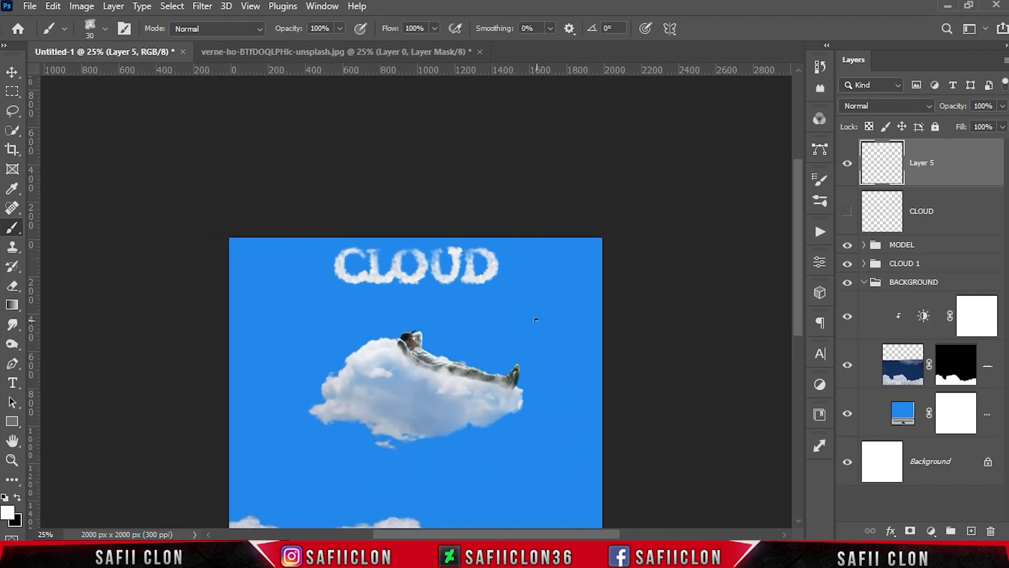
pyautogui.scroll(-3, 536, 315)
pyautogui.scroll(-1, 519, 305)
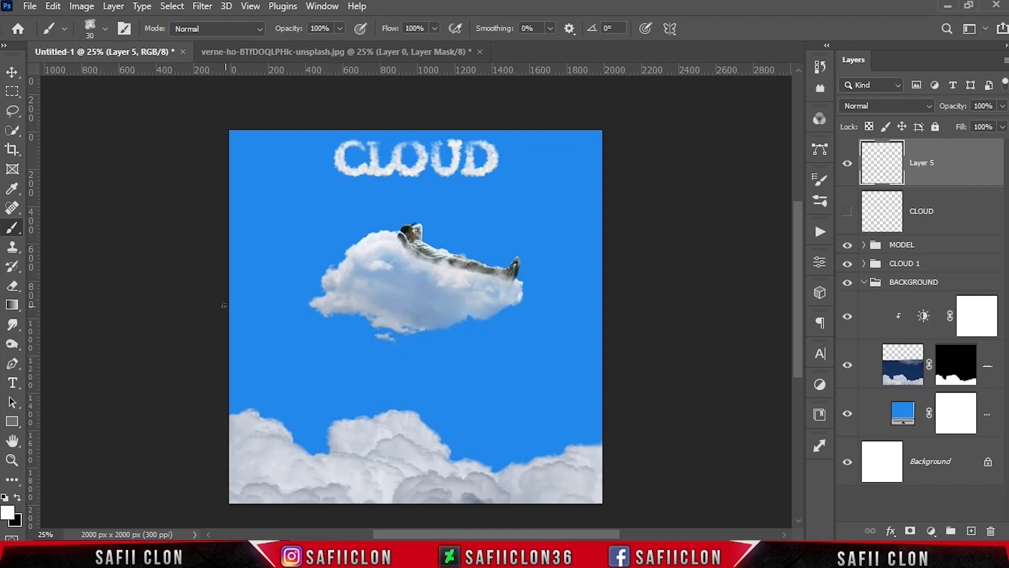
# Delete the CLOUD work path and toggle the cloud lettering layer's visibility to compare.
pyautogui.rightClick(18, 376)
pyautogui.click(63, 358)
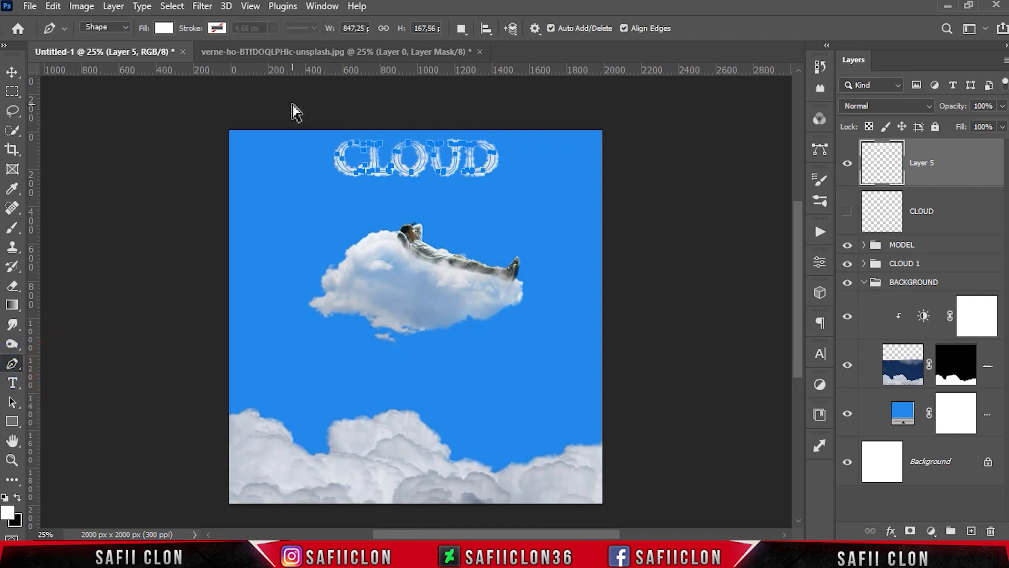
pyautogui.moveTo(293, 104); pyautogui.dragTo(565, 207)
pyautogui.press('Delete')
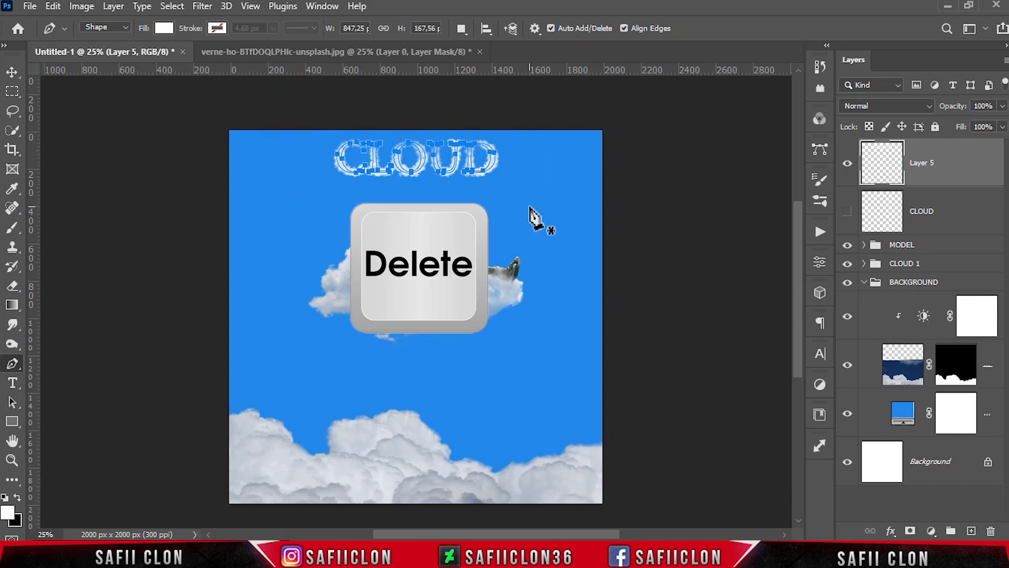
pyautogui.press('Delete')
pyautogui.click(847, 164)
pyautogui.click(847, 164)
pyautogui.click(848, 164)
pyautogui.click(847, 164)
# Open the sea and sky photo stephen-crowley-eh3kB7wAJgs-unsplash.jpg from the CLOUD R folder.
pyautogui.click(29, 6)
pyautogui.click(49, 38)
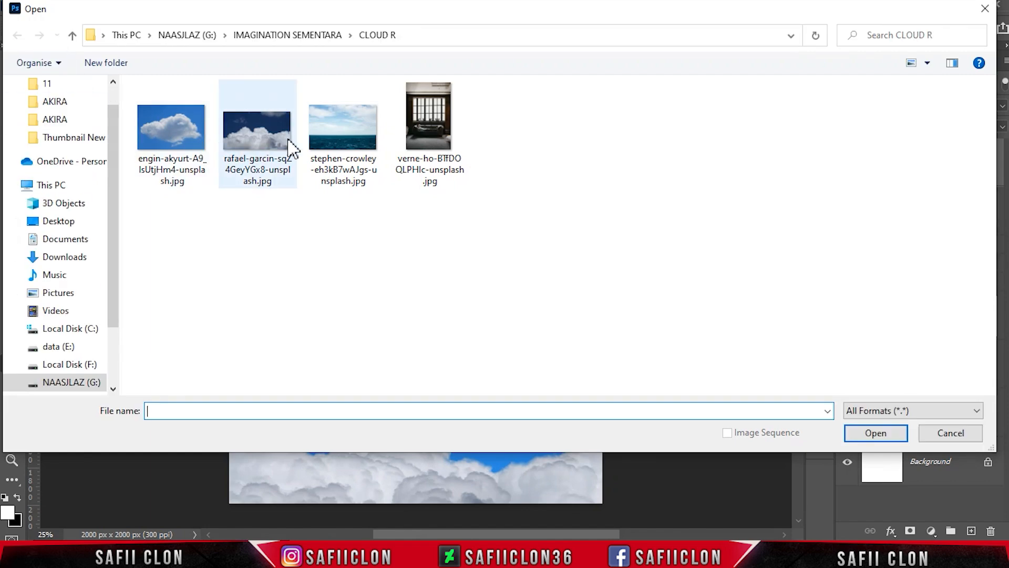
pyautogui.click(343, 129)
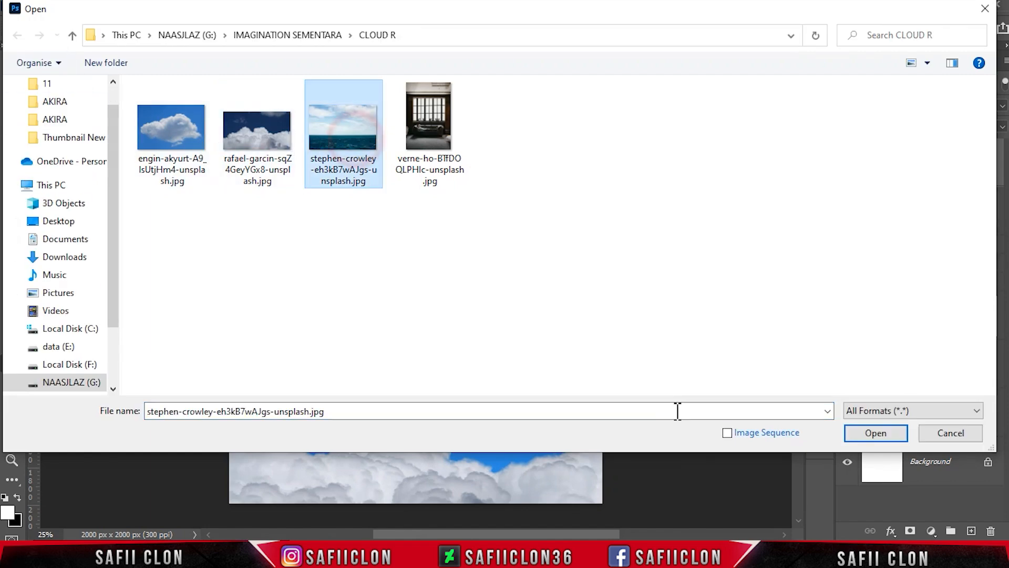
pyautogui.click(875, 433)
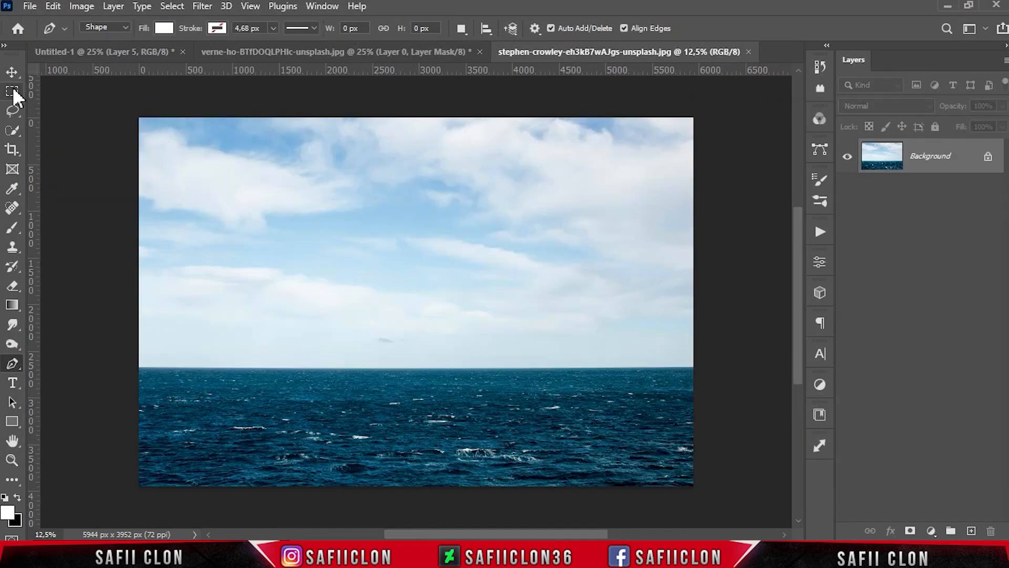
# Select the sky above the horizon with the Rectangular Marquee tool and move it into the Untitled-1 composite as a new layer.
pyautogui.click(14, 94)
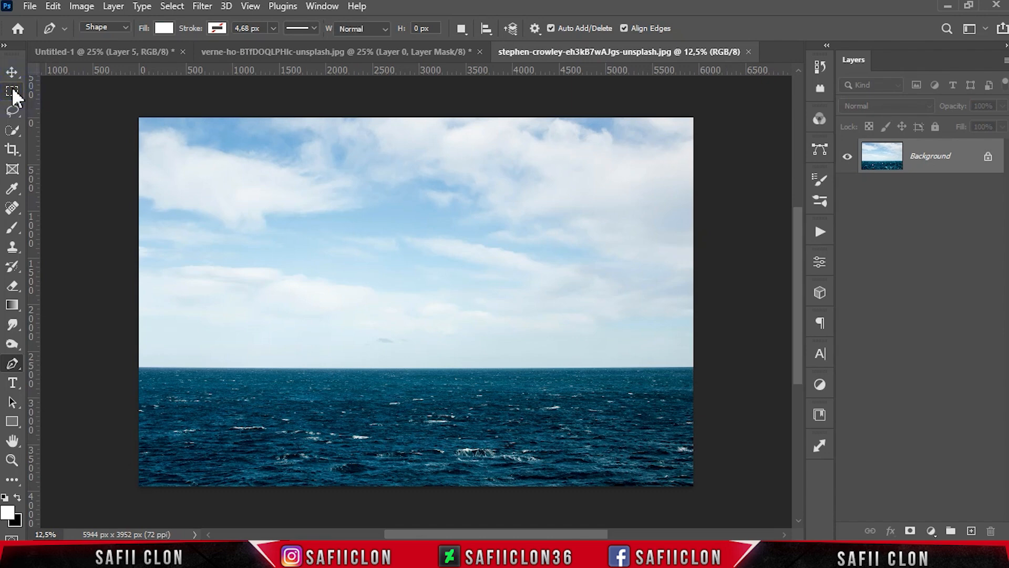
pyautogui.rightClick(14, 93)
pyautogui.click(45, 90)
pyautogui.click(88, 30)
pyautogui.moveTo(124, 108); pyautogui.dragTo(718, 352)
pyautogui.click(12, 72)
pyautogui.moveTo(464, 273); pyautogui.dragTo(422, 258)
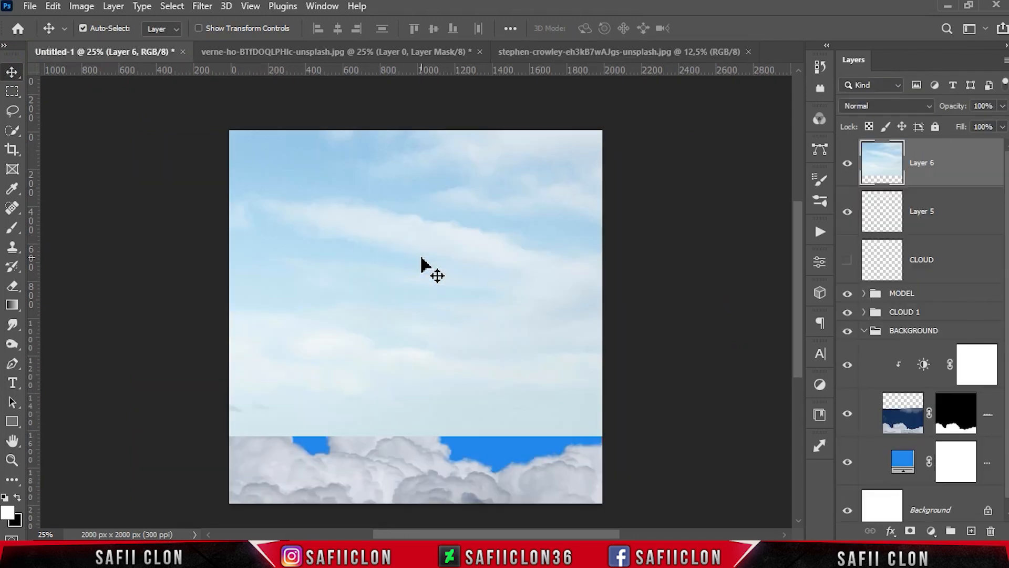
# Set the sky layer's blend mode to Hard Light, scale it to about 72.5%, and position it across the upper canvas.
pyautogui.click(858, 105)
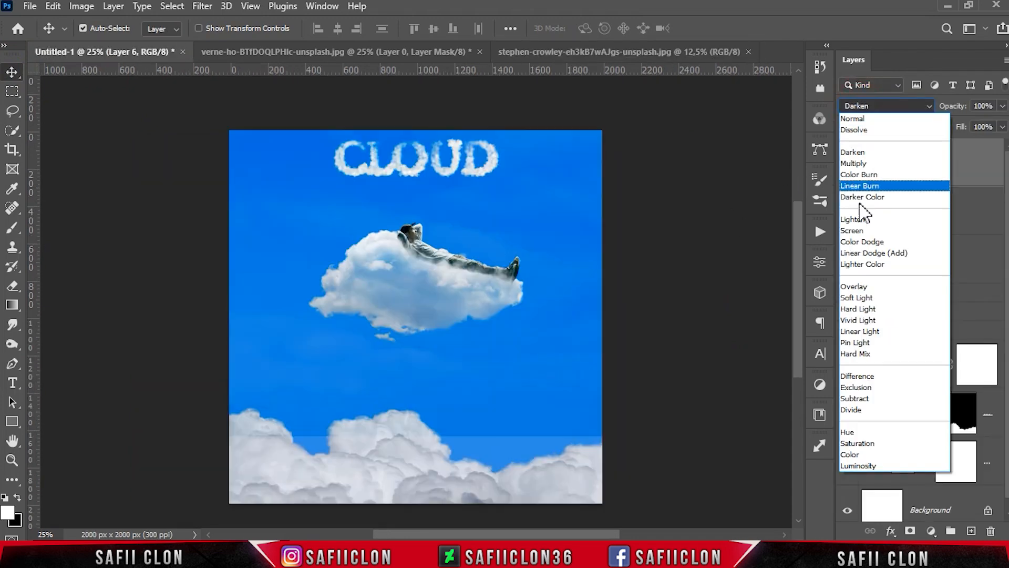
pyautogui.click(865, 309)
pyautogui.hotkey('ctrl', 't')
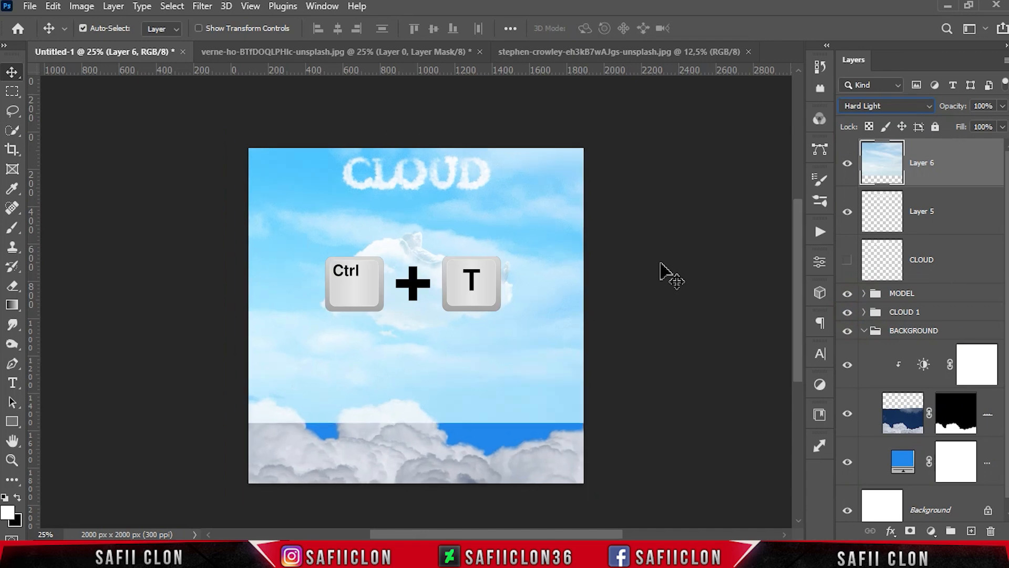
pyautogui.hotkey('ctrl', '-')
pyautogui.moveTo(697, 389); pyautogui.dragTo(608, 310)
pyautogui.moveTo(494, 271); pyautogui.dragTo(586, 289)
pyautogui.moveTo(599, 224); pyautogui.dragTo(604, 224)
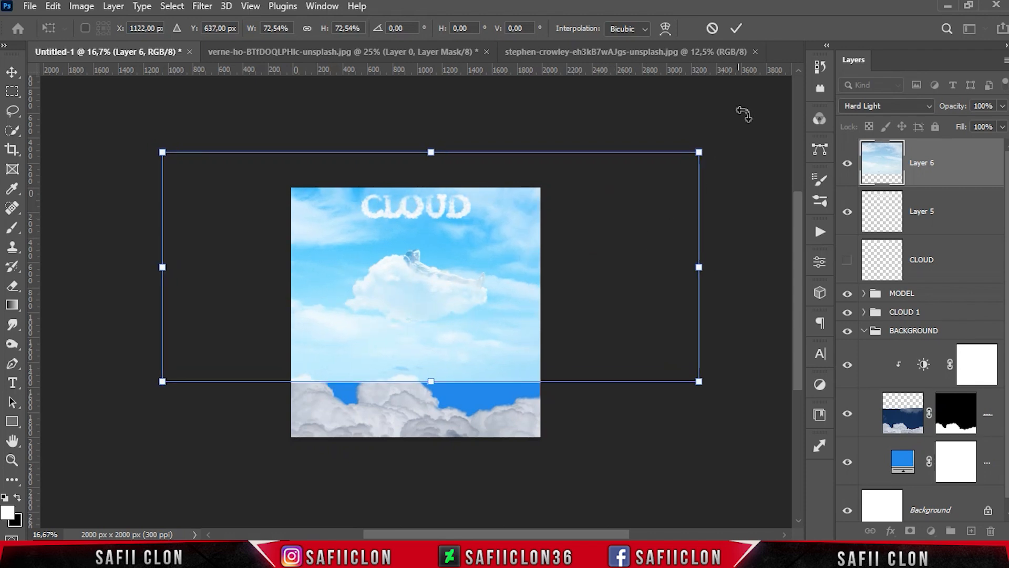
pyautogui.click(745, 32)
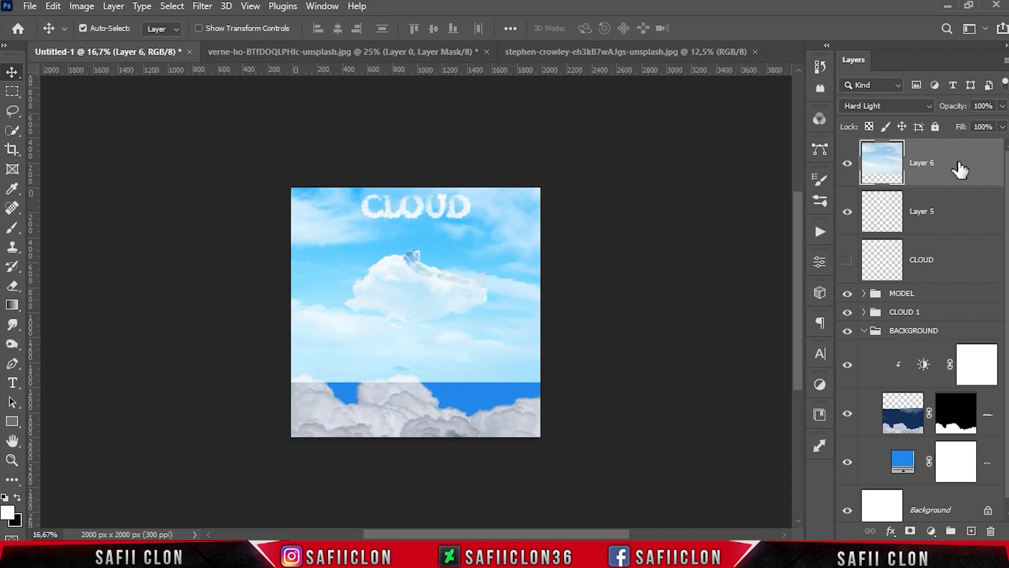
# Add a mask to Layer 6 and fade out its lower part with black-to-transparent linear gradients drawn upward.
pyautogui.click(911, 531)
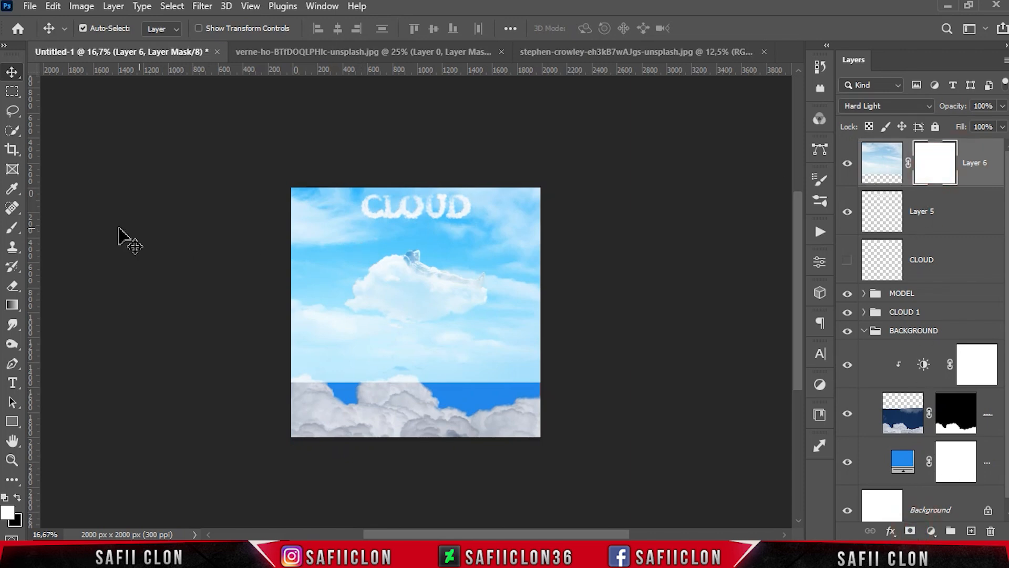
pyautogui.click(12, 305)
pyautogui.click(139, 29)
pyautogui.click(140, 30)
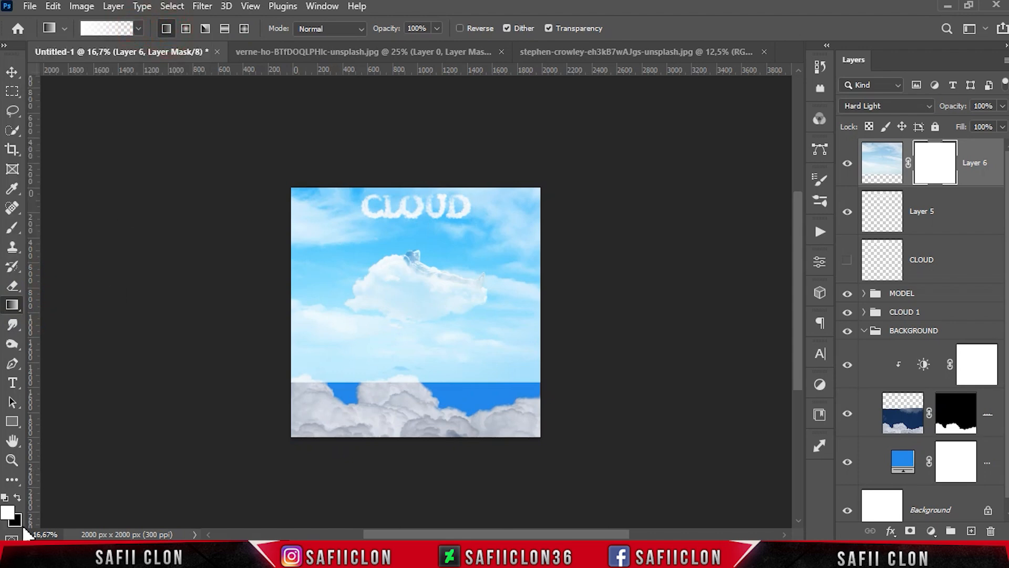
pyautogui.click(17, 500)
pyautogui.moveTo(412, 495); pyautogui.dragTo(418, 210)
pyautogui.moveTo(421, 473); pyautogui.dragTo(421, 213)
pyautogui.moveTo(417, 466); pyautogui.dragTo(415, 183)
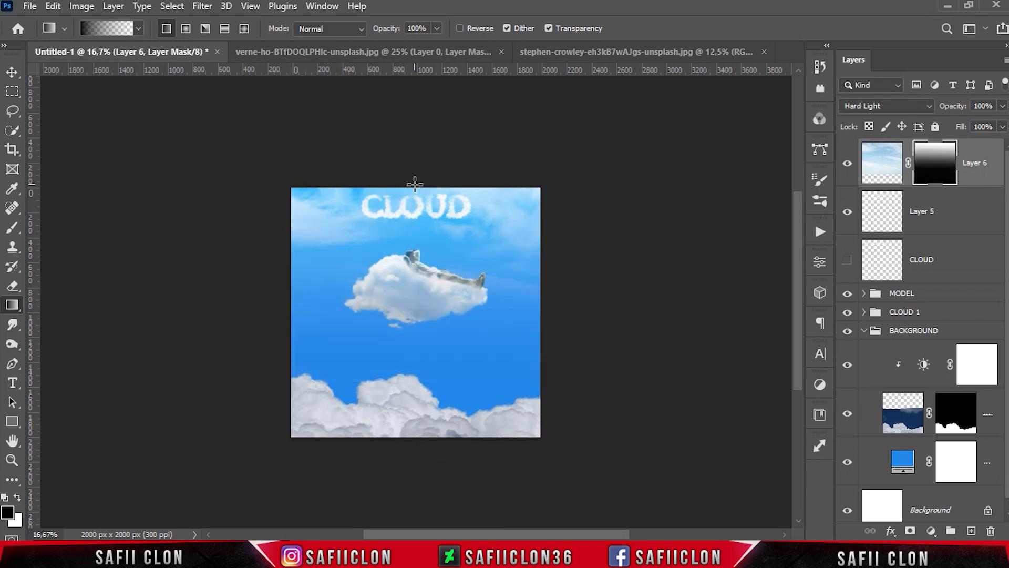
# Duplicate the masked sky layer, Layer 6.
pyautogui.rightClick(981, 184)
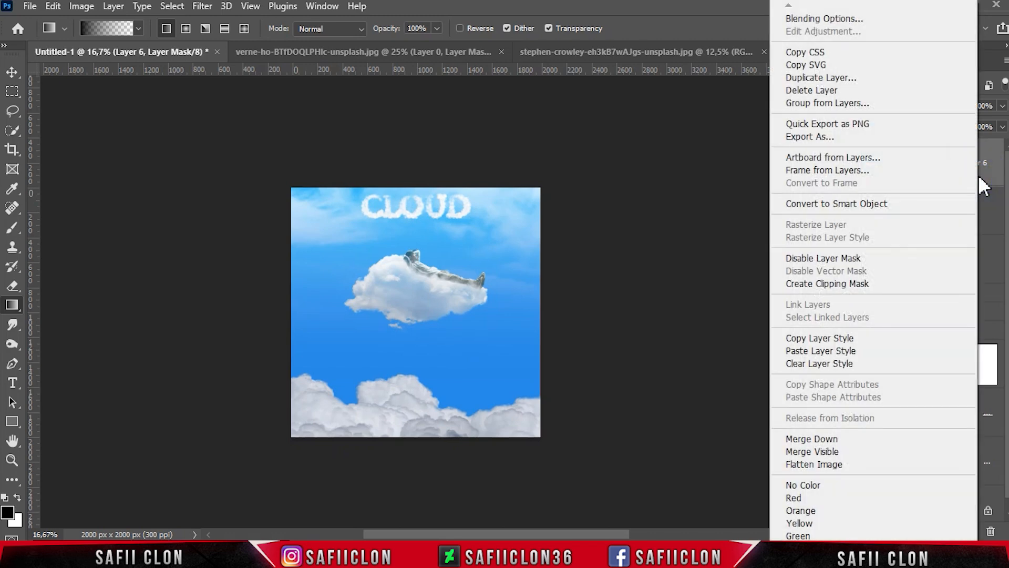
pyautogui.click(820, 90)
pyautogui.click(627, 142)
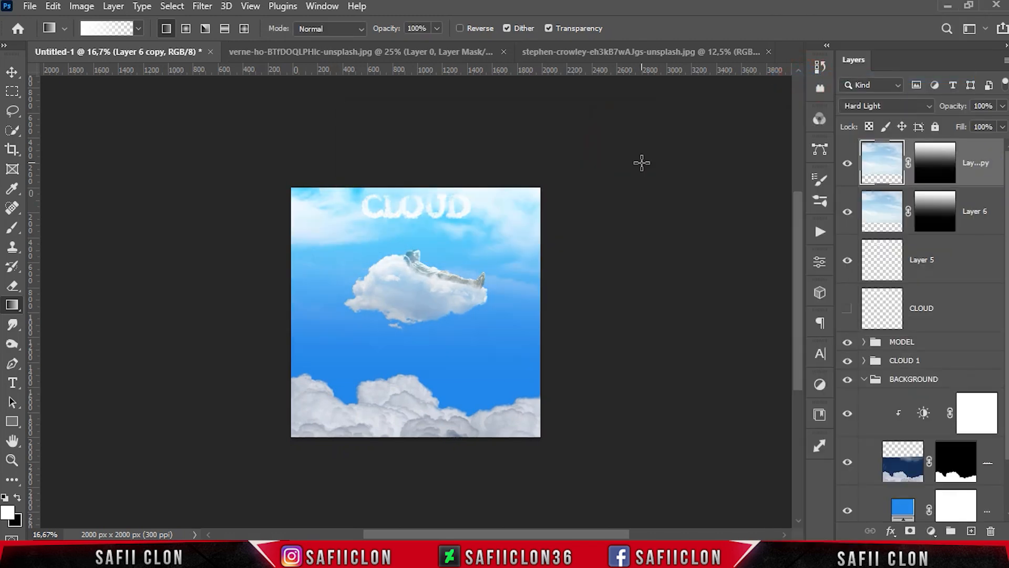
# Transform the sky copy, enlarging it to about 110% and placing it over the lower half of the canvas.
pyautogui.hotkey('ctrl', 't')
pyautogui.moveTo(482, 223); pyautogui.dragTo(526, 308)
pyautogui.moveTo(514, 319); pyautogui.dragTo(522, 291)
pyautogui.moveTo(512, 348); pyautogui.dragTo(512, 368)
pyautogui.moveTo(252, 454); pyautogui.dragTo(197, 454)
pyautogui.moveTo(507, 362); pyautogui.dragTo(535, 358)
pyautogui.click(736, 30)
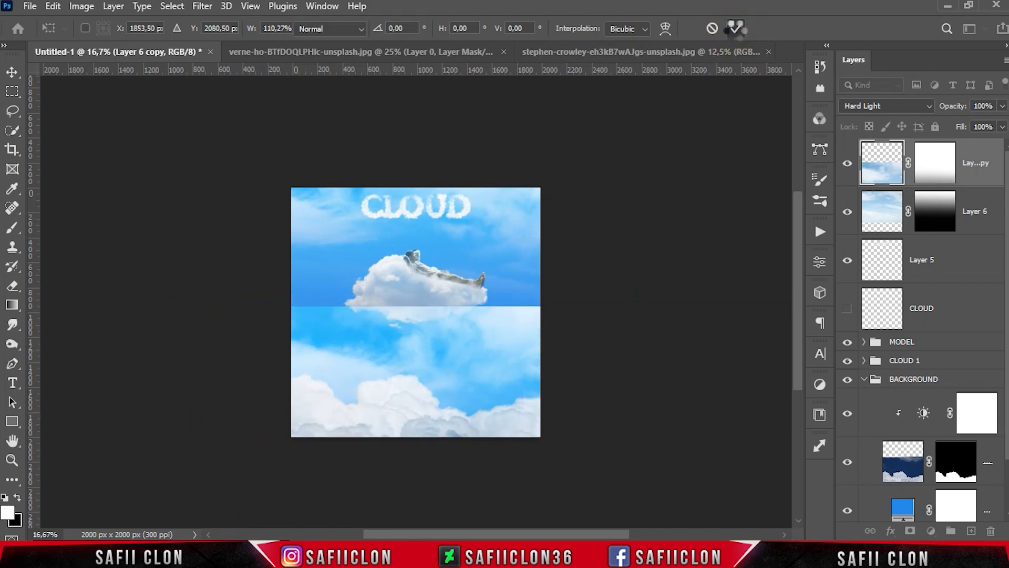
# Fade the upper edge of the sky copy by drawing black-to-transparent gradients downward on its layer mask.
pyautogui.press('g')
pyautogui.click(945, 163)
pyautogui.rightClick(12, 305)
pyautogui.click(56, 300)
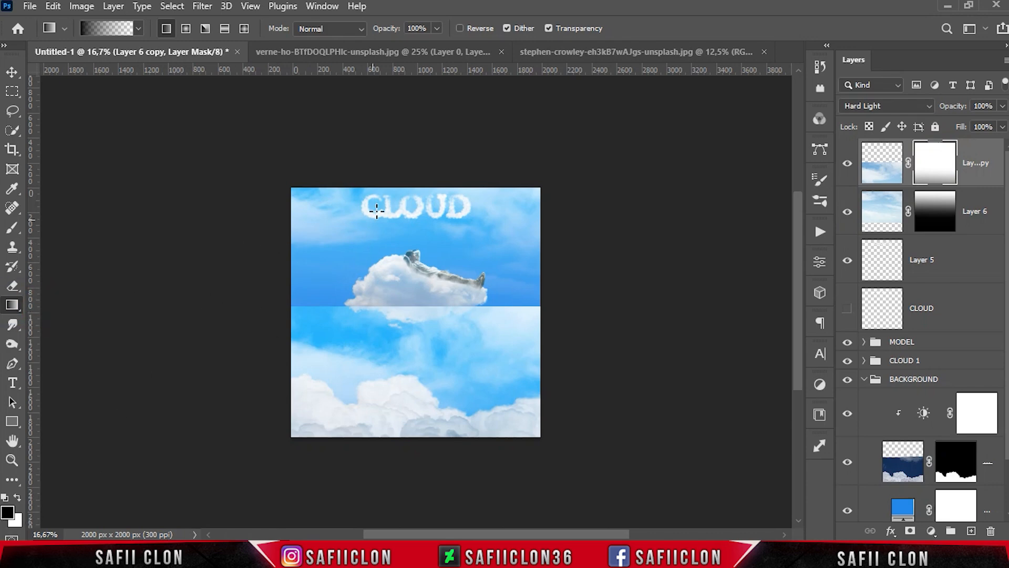
pyautogui.moveTo(426, 151); pyautogui.dragTo(420, 406)
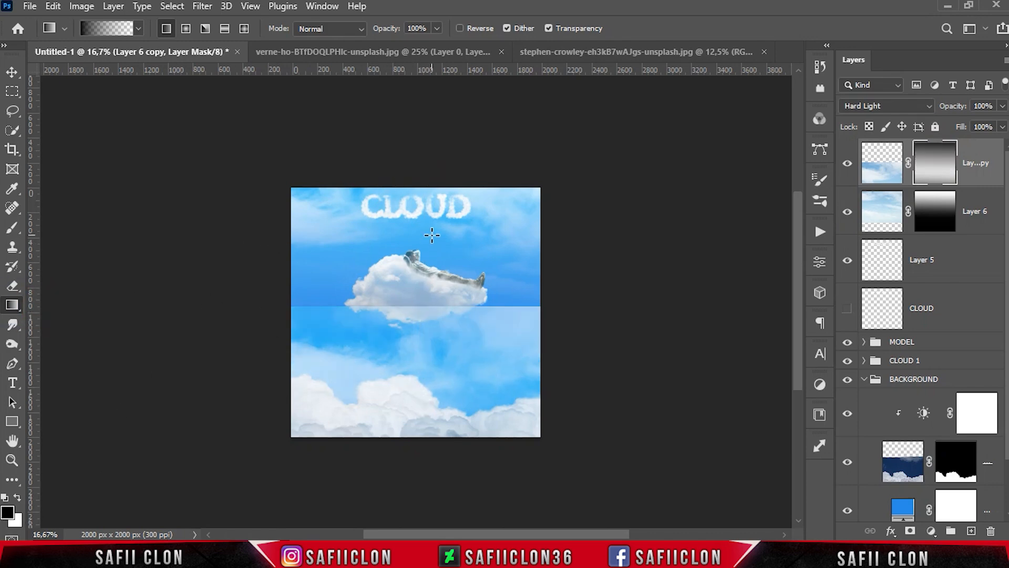
pyautogui.hotkey('ctrl', '+')
pyautogui.moveTo(419, 132); pyautogui.dragTo(417, 483)
pyautogui.moveTo(433, 125); pyautogui.dragTo(433, 479)
pyautogui.moveTo(411, 201); pyautogui.dragTo(410, 391)
pyautogui.moveTo(421, 247); pyautogui.dragTo(426, 464)
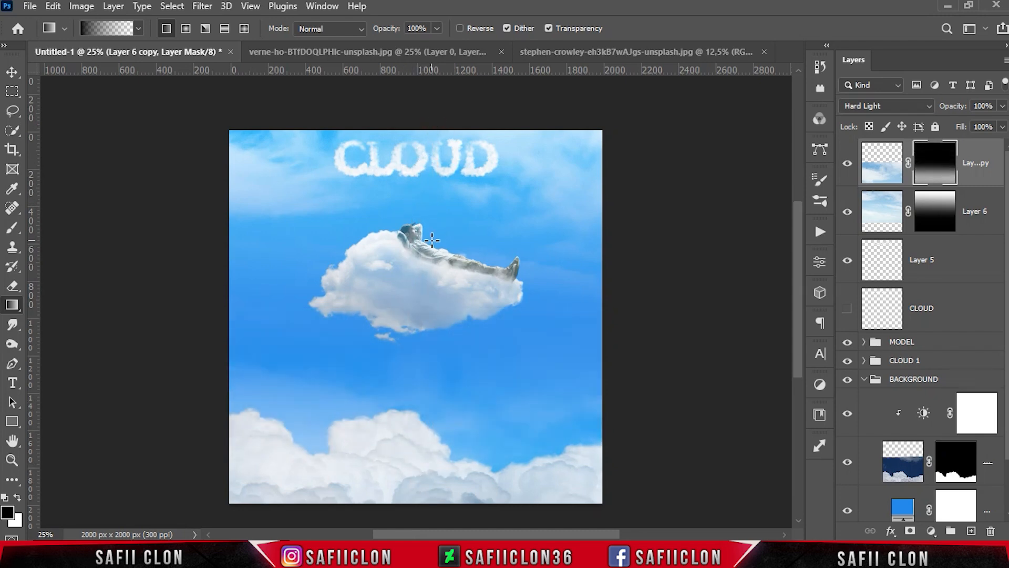
pyautogui.hotkey('ctrl', '-')
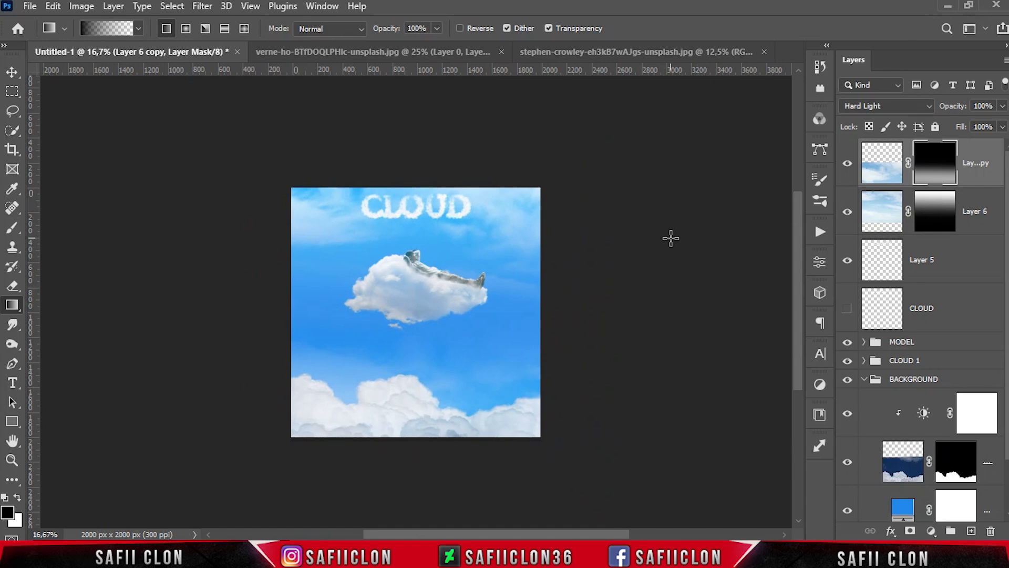
# Toggle the visibility of Layer 6 copy and Layer 6 to compare the sky effect.
pyautogui.click(847, 164)
pyautogui.click(848, 164)
pyautogui.click(848, 212)
pyautogui.click(848, 211)
# Select the MODEL and CLOUD 1 groups together and move the man on his cloud slightly down and to the right.
pyautogui.click(927, 344)
pyautogui.click(847, 342)
pyautogui.click(848, 342)
pyautogui.click(848, 360)
pyautogui.click(847, 361)
pyautogui.keyDown('shift'); pyautogui.click(941, 360); pyautogui.keyUp('shift')
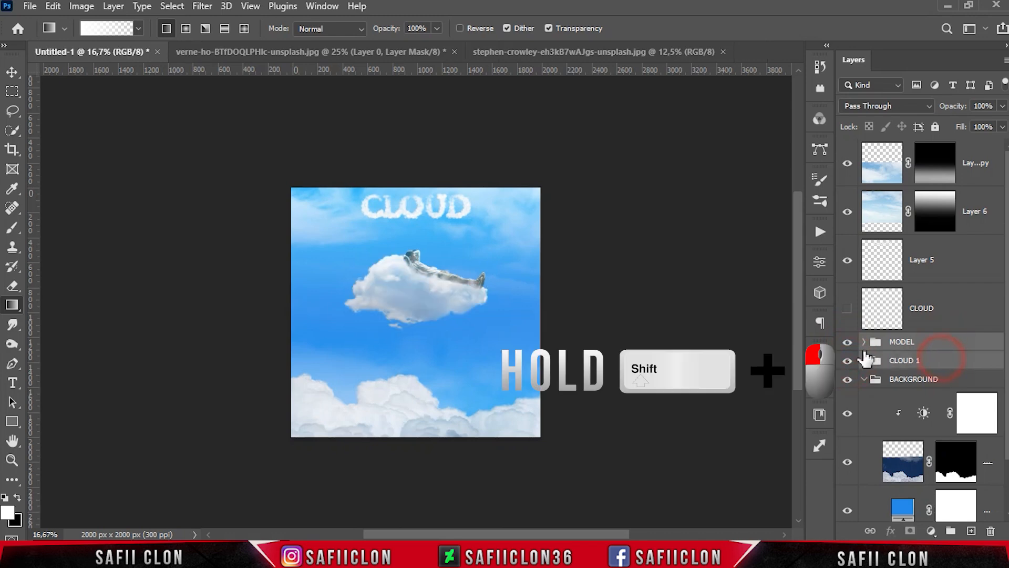
pyautogui.hotkey('ctrl', 't')
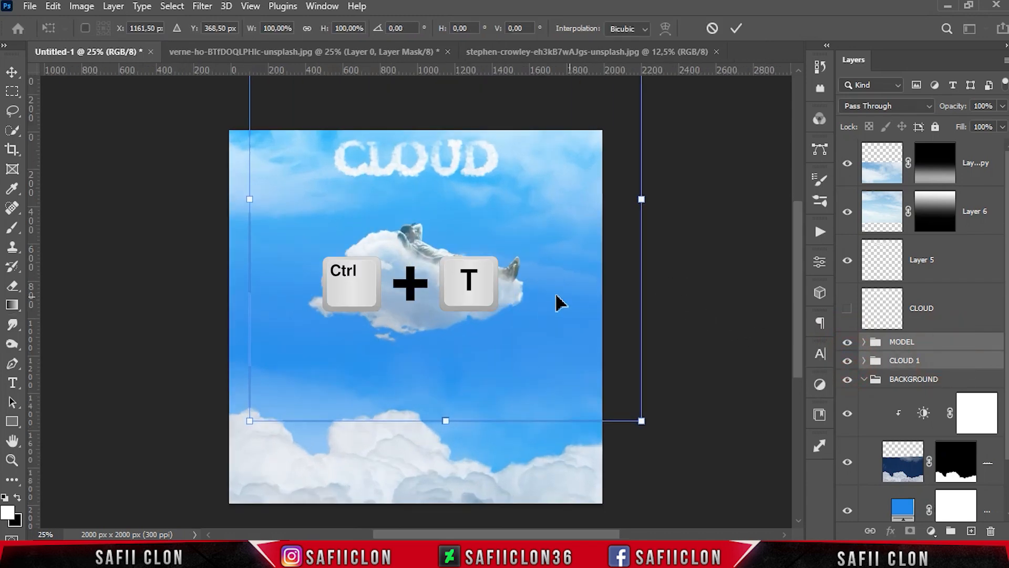
pyautogui.moveTo(423, 267)
pyautogui.mouseDown()
pyautogui.moveTo(416, 282)
pyautogui.moveTo(428, 285)
pyautogui.mouseUp()
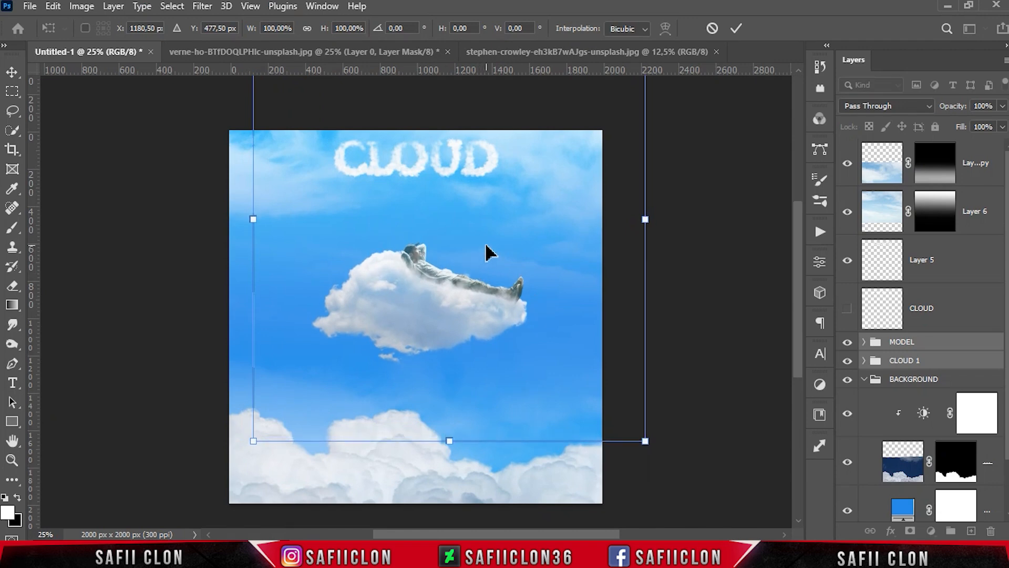
pyautogui.moveTo(445, 242); pyautogui.dragTo(445, 248)
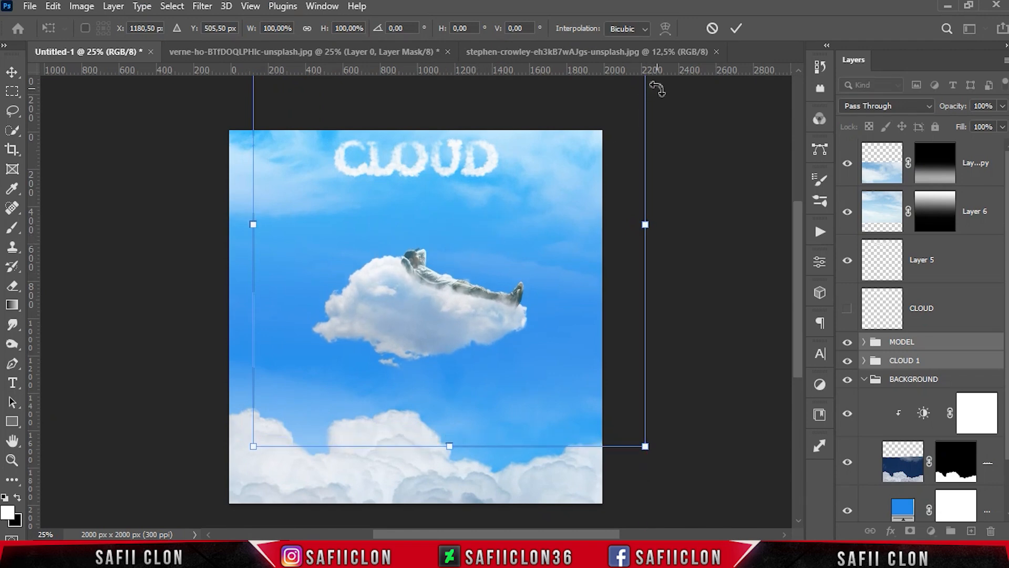
pyautogui.press('Up')
pyautogui.press('Up')
pyautogui.click(736, 29)
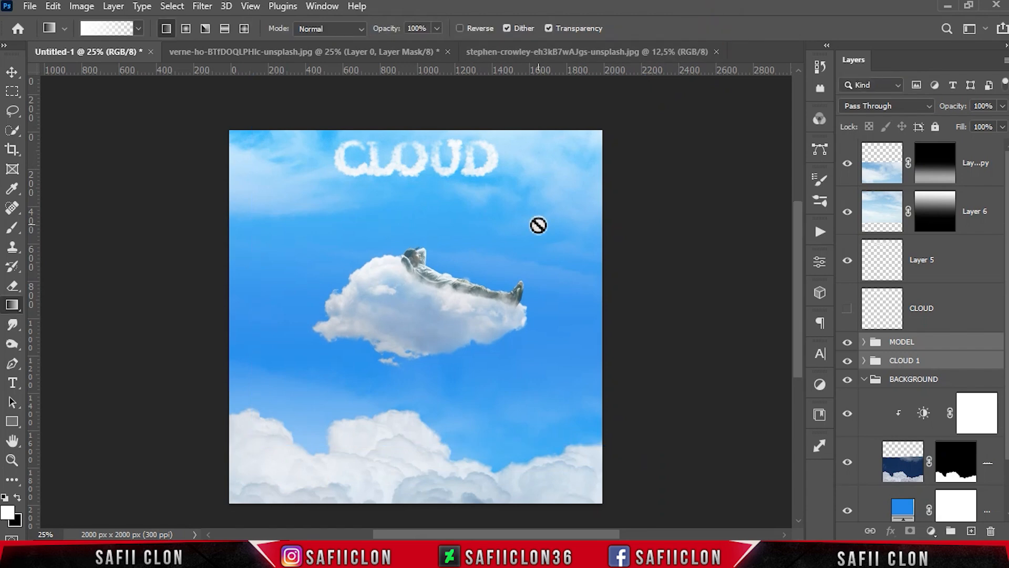
# Scale the cloud bank on Layer 1 in the BACKGROUND group to about 84.5% and lower it along the canvas's bottom edge.
pyautogui.click(919, 387)
pyautogui.click(847, 379)
pyautogui.click(847, 379)
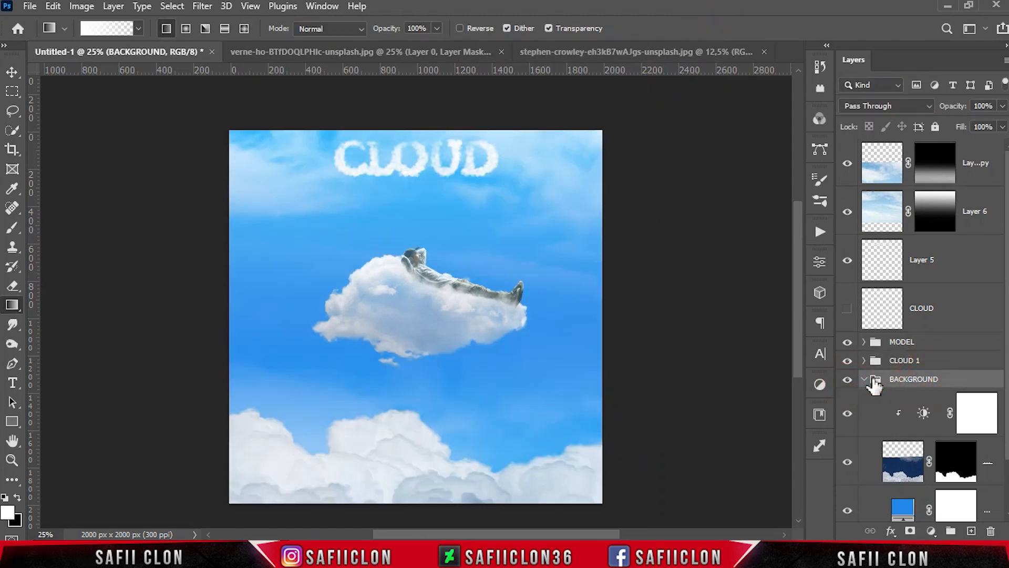
pyautogui.click(988, 460)
pyautogui.click(847, 462)
pyautogui.click(848, 462)
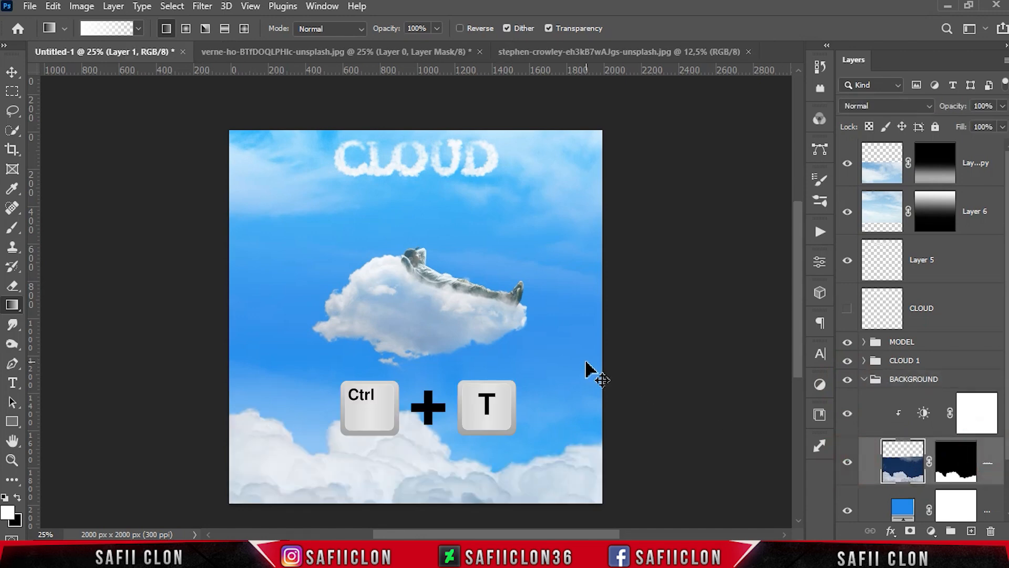
pyautogui.hotkey('ctrl', 't')
pyautogui.moveTo(457, 406); pyautogui.dragTo(458, 427)
pyautogui.moveTo(650, 289); pyautogui.dragTo(619, 305)
pyautogui.moveTo(537, 398); pyautogui.dragTo(545, 401)
pyautogui.moveTo(626, 308); pyautogui.dragTo(611, 316)
pyautogui.moveTo(544, 404)
pyautogui.mouseDown()
pyautogui.moveTo(553, 404)
pyautogui.moveTo(543, 413)
pyautogui.moveTo(554, 402)
pyautogui.mouseUp()
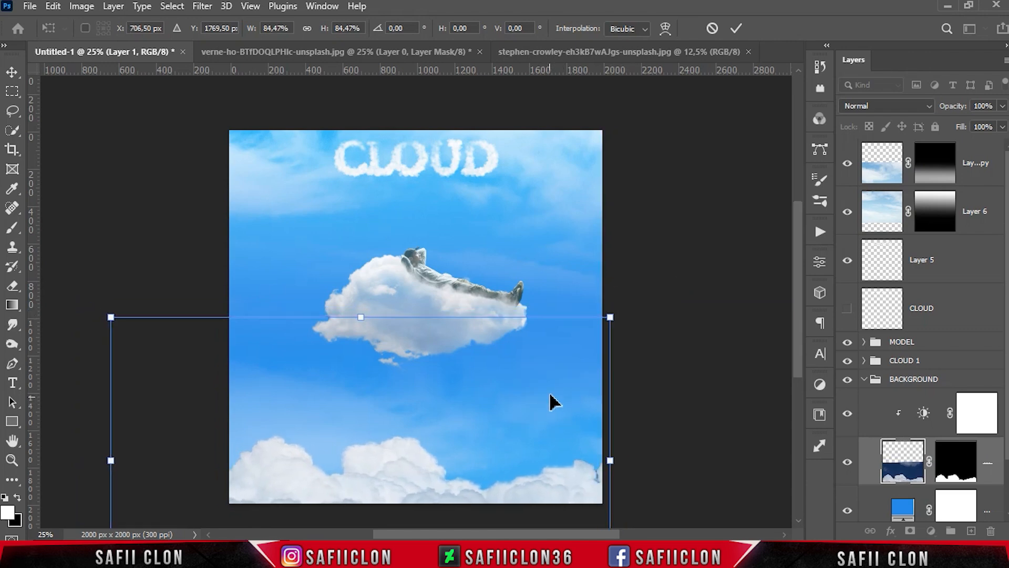
pyautogui.click(735, 27)
pyautogui.press('g')
# Collapse the BACKGROUND group and select Layer 6 copy to check its visibility.
pyautogui.click(862, 379)
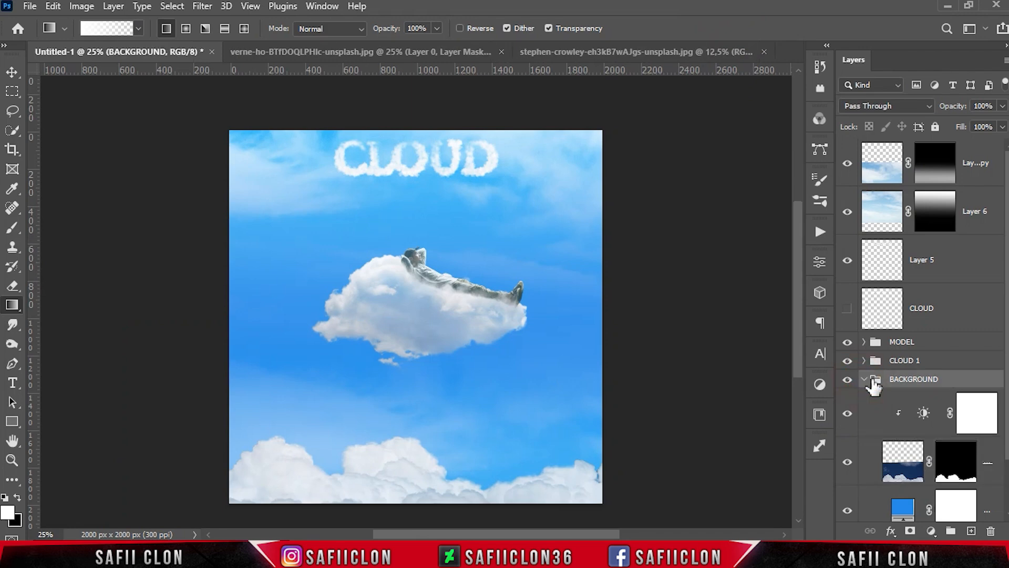
pyautogui.click(865, 380)
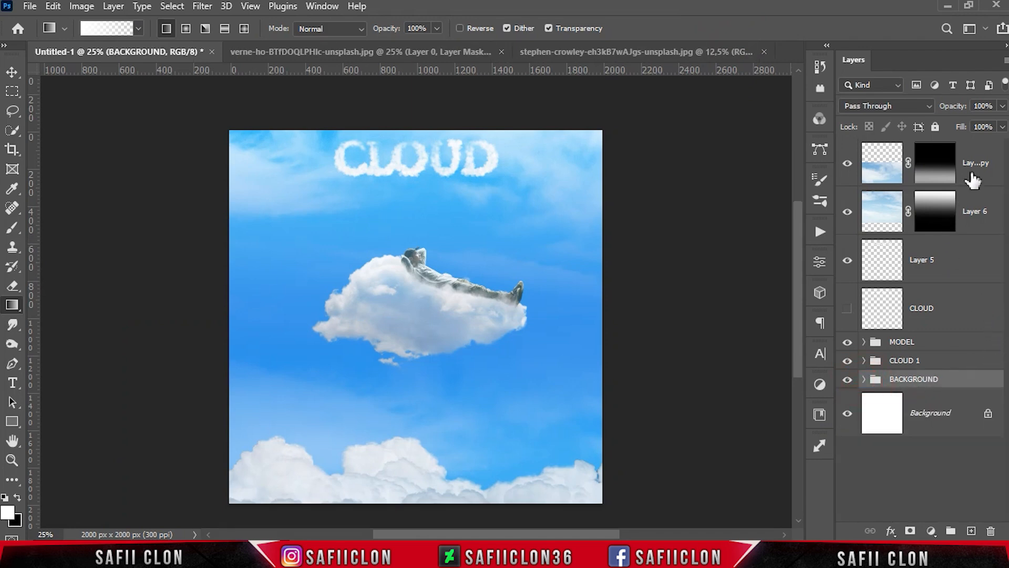
pyautogui.click(889, 187)
pyautogui.click(845, 165)
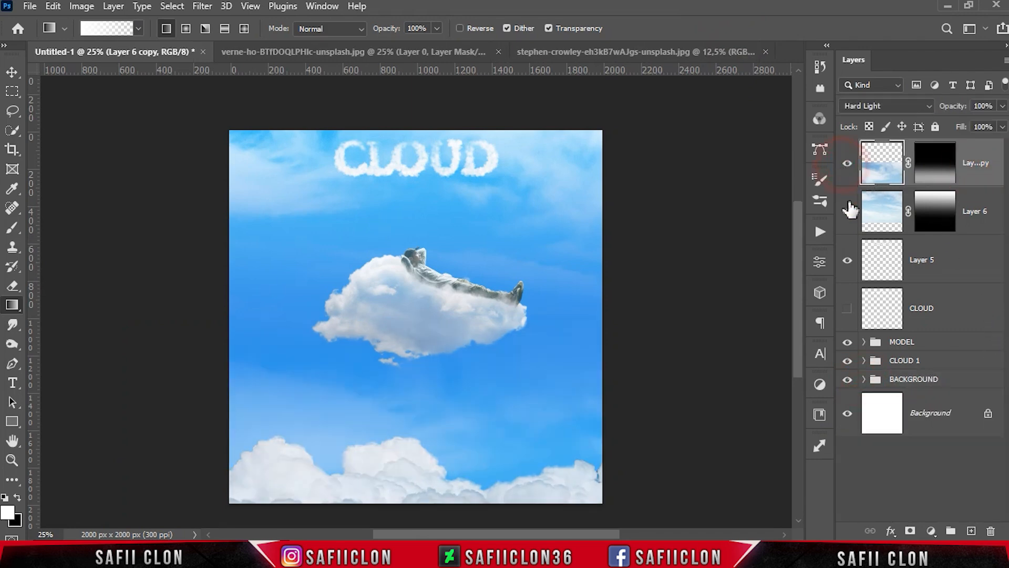
# Target Layer 6's mask and set up a soft round brush at 30 px with 9% opacity.
pyautogui.click(937, 219)
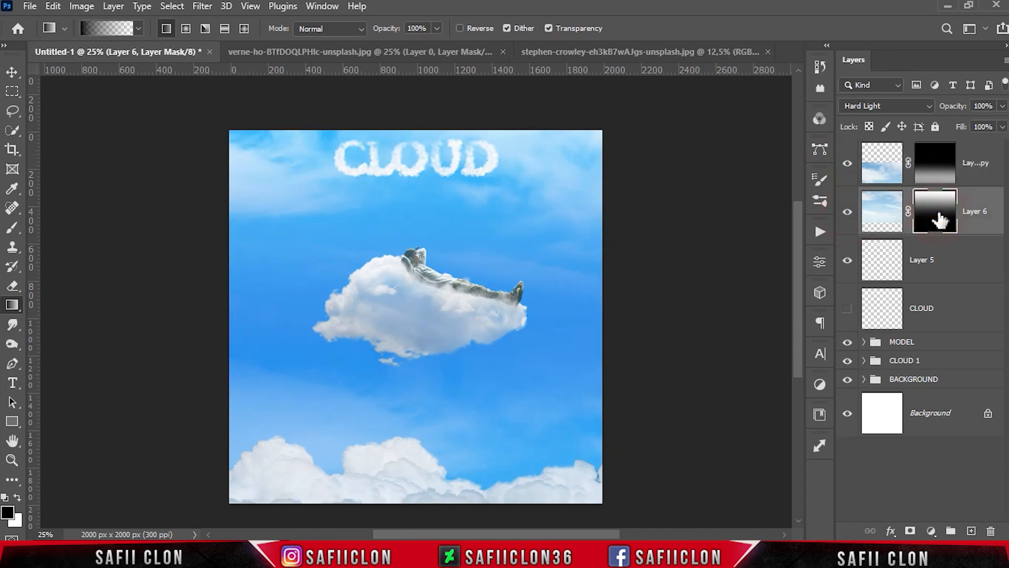
pyautogui.click(13, 227)
pyautogui.click(105, 29)
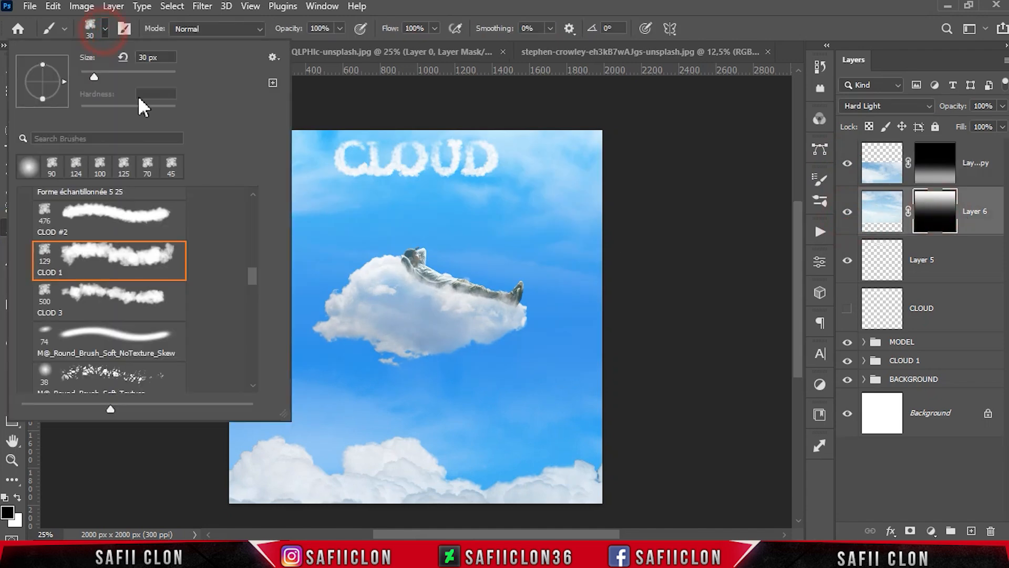
pyautogui.moveTo(251, 273); pyautogui.dragTo(225, 203)
pyautogui.click(173, 213)
pyautogui.click(105, 30)
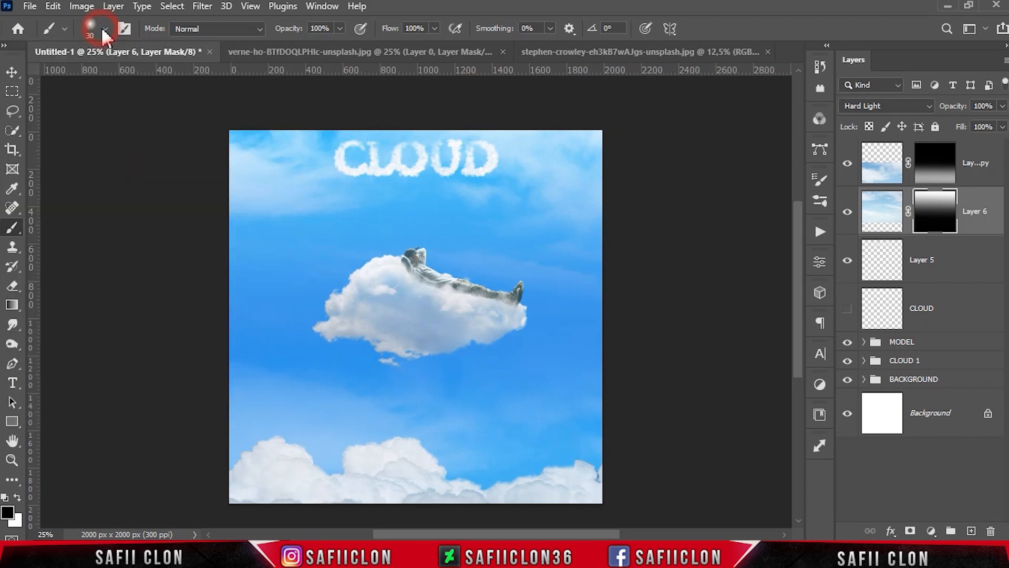
pyautogui.moveTo(279, 41); pyautogui.dragTo(278, 40)
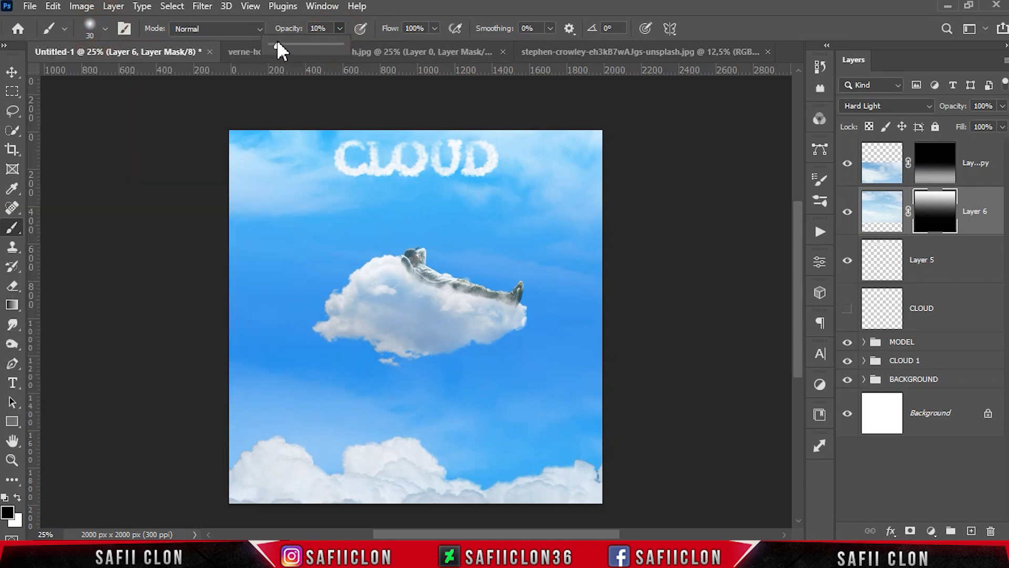
pyautogui.click(340, 29)
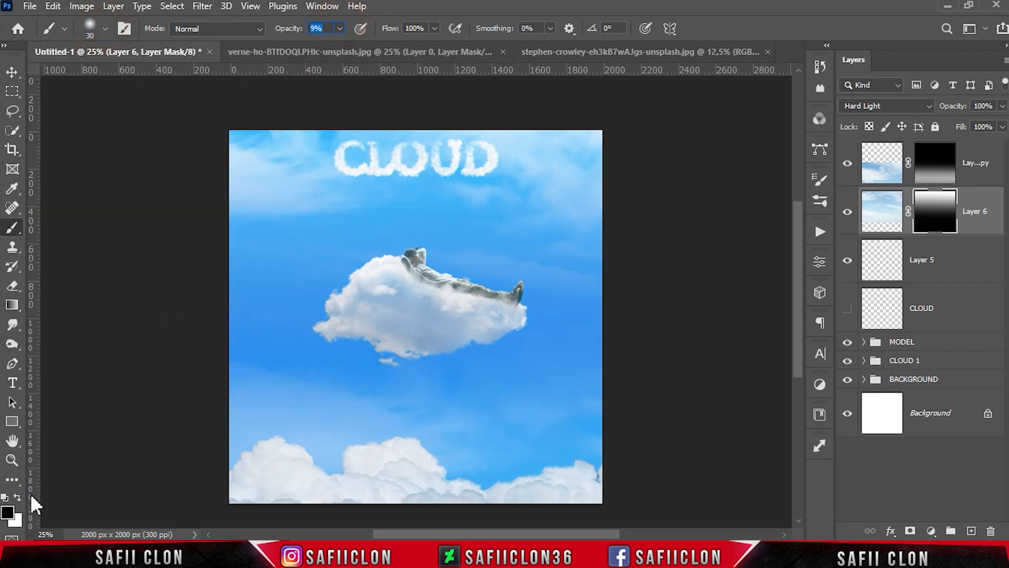
# Paint black at 9% opacity across the middle of Layer 6's mask with a large soft brush, up to 800 px, to fade the sky overlay.
pyautogui.press(']')
pyautogui.press(']')
pyautogui.press(']')
pyautogui.press(']')
pyautogui.hotkey('ctrl', '+')
pyautogui.moveTo(476, 266); pyautogui.dragTo(475, 279)
pyautogui.press(']')
pyautogui.press(']')
pyautogui.press(']')
pyautogui.moveTo(256, 278); pyautogui.dragTo(454, 280)
pyautogui.moveTo(392, 266); pyautogui.dragTo(598, 306)
pyautogui.moveTo(656, 265); pyautogui.dragTo(521, 280)
pyautogui.moveTo(394, 280)
pyautogui.mouseDown()
pyautogui.moveTo(490, 316)
pyautogui.moveTo(702, 329)
pyautogui.mouseUp()
pyautogui.moveTo(420, 301)
pyautogui.mouseDown()
pyautogui.moveTo(308, 301)
pyautogui.moveTo(369, 287)
pyautogui.mouseUp()
pyautogui.moveTo(433, 354); pyautogui.dragTo(581, 367)
pyautogui.press(']')
pyautogui.press(']')
pyautogui.moveTo(222, 205)
pyautogui.mouseDown()
pyautogui.moveTo(339, 278)
pyautogui.moveTo(581, 217)
pyautogui.mouseUp()
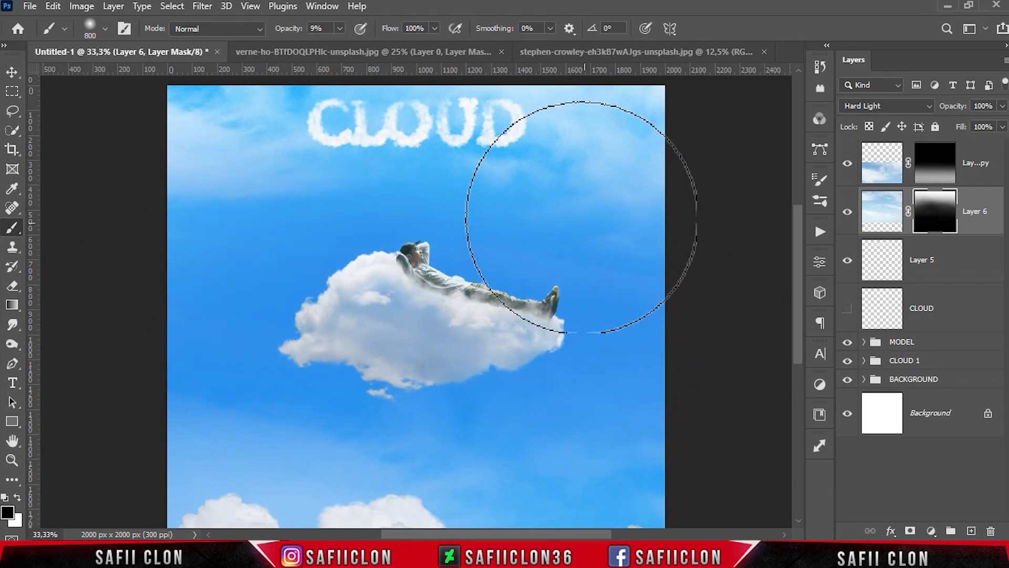
pyautogui.hotkey('ctrl', '-')
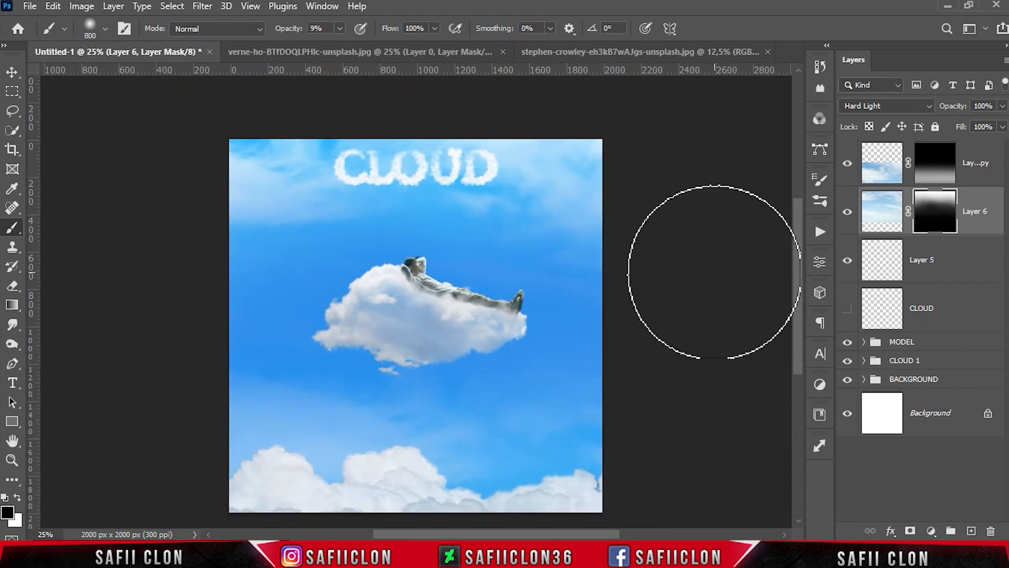
pyautogui.click(848, 212)
pyautogui.click(847, 209)
pyautogui.click(843, 168)
# Group Layer 6 and Layer 6 copy together and name the group CLOUD 2.
pyautogui.click(973, 213)
pyautogui.keyDown('shift'); pyautogui.click(978, 162); pyautogui.keyUp('shift')
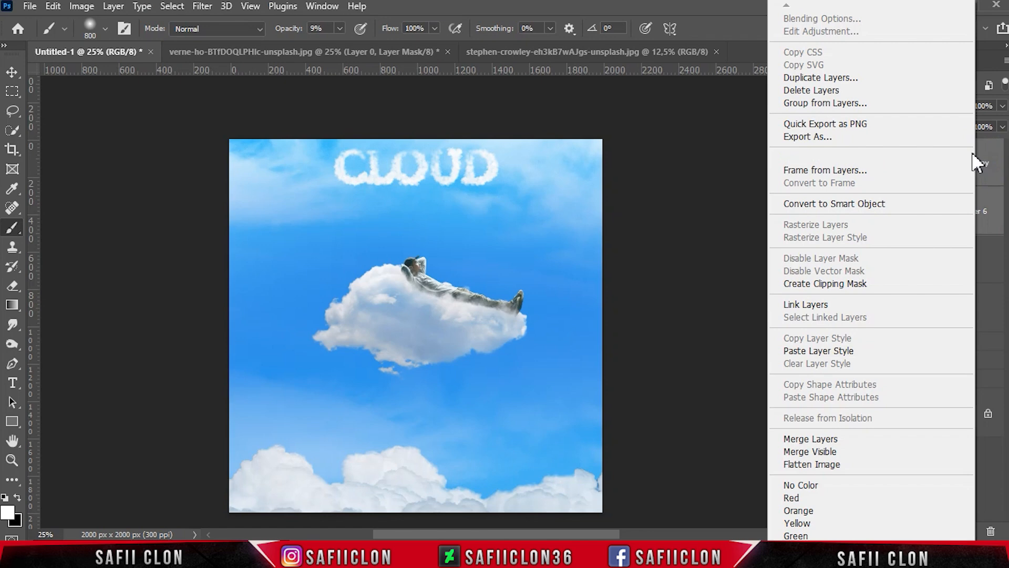
pyautogui.click(822, 104)
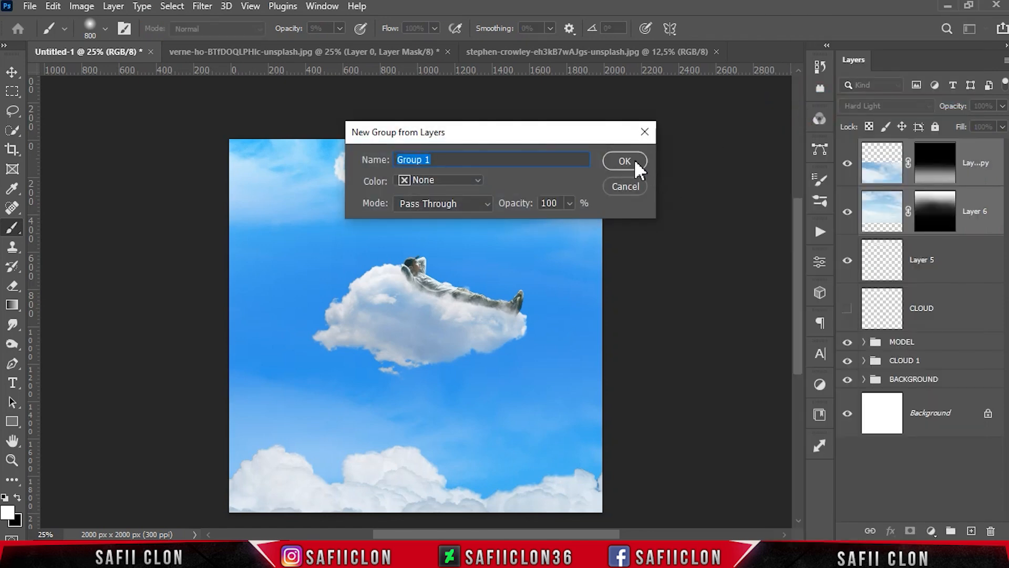
pyautogui.click(638, 165)
pyautogui.doubleClick(896, 151)
pyautogui.write('CLOUD 2')
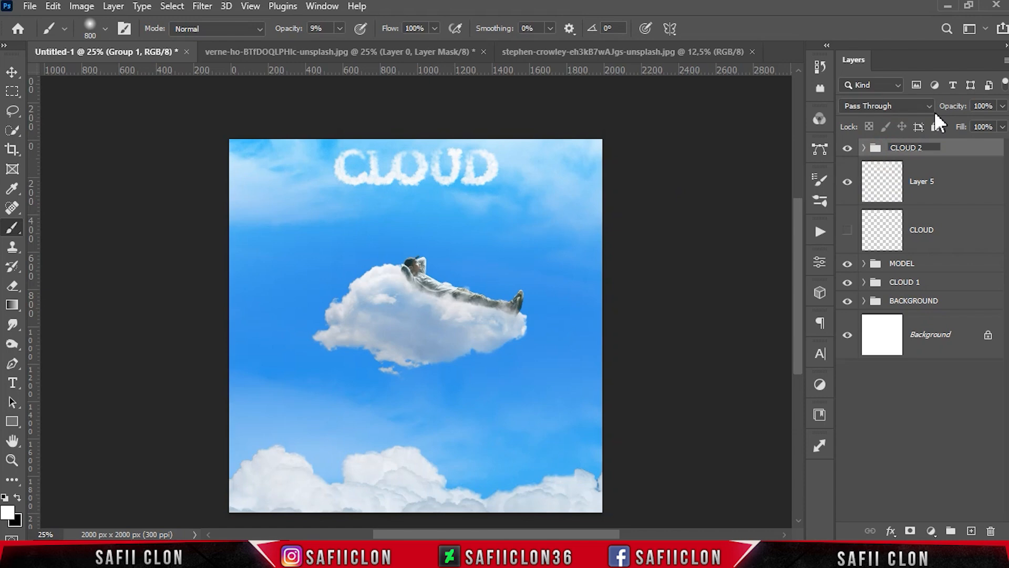
pyautogui.click(965, 148)
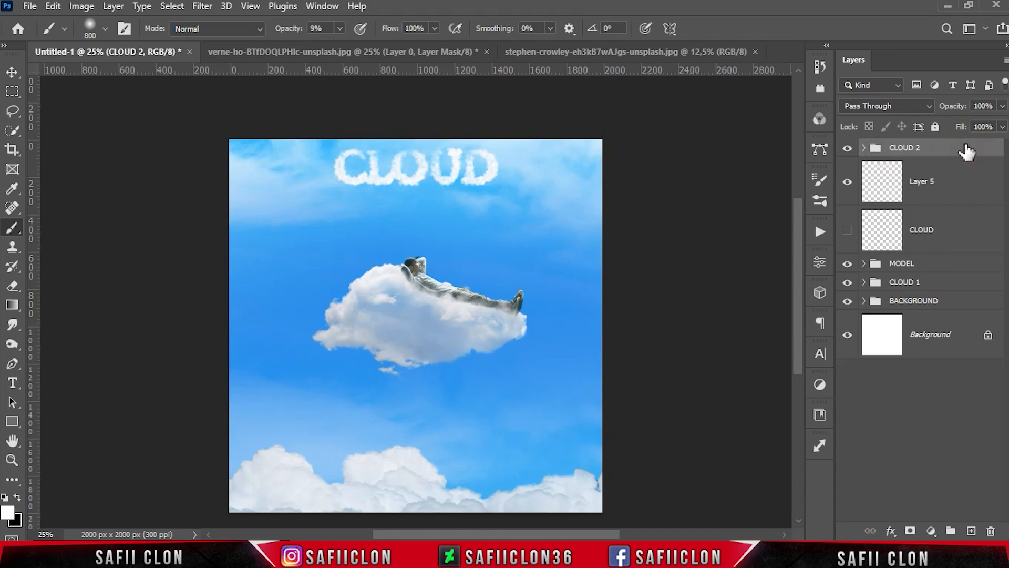
# Add a Levels adjustment clipped to CLOUD 2 with black input 29 and midtones 0,62, and compare the image with and without it.
pyautogui.click(931, 531)
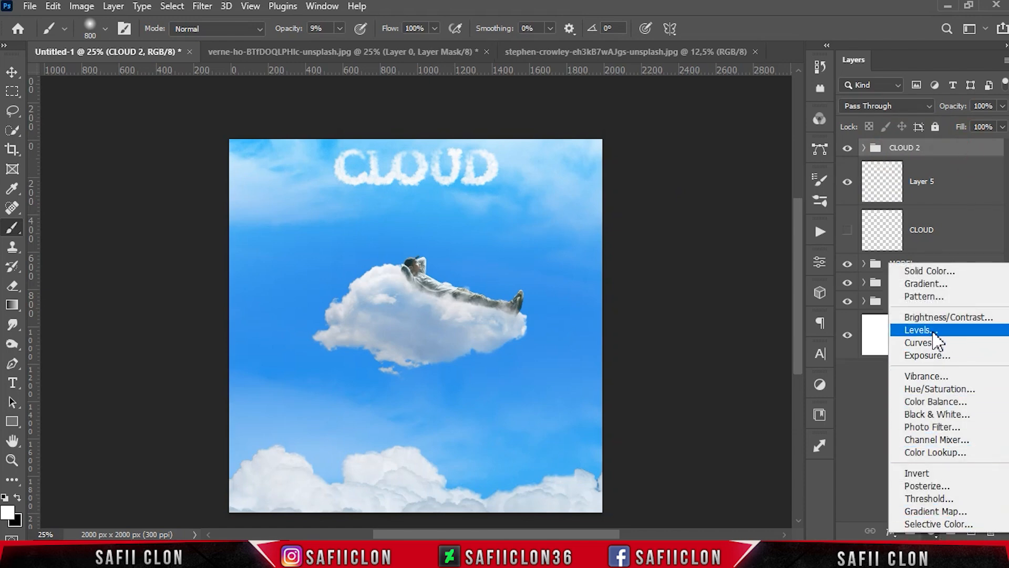
pyautogui.click(931, 336)
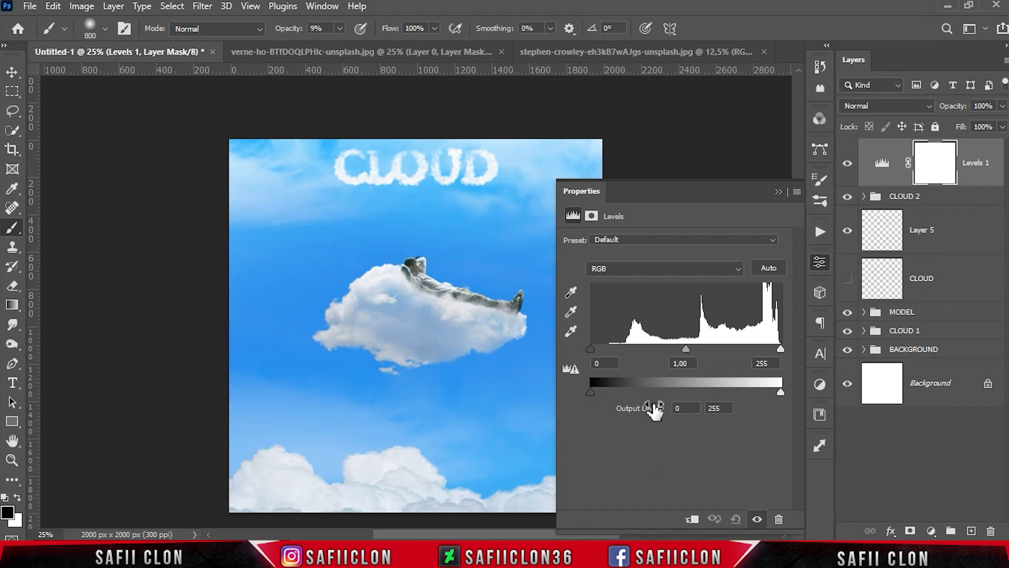
pyautogui.click(692, 520)
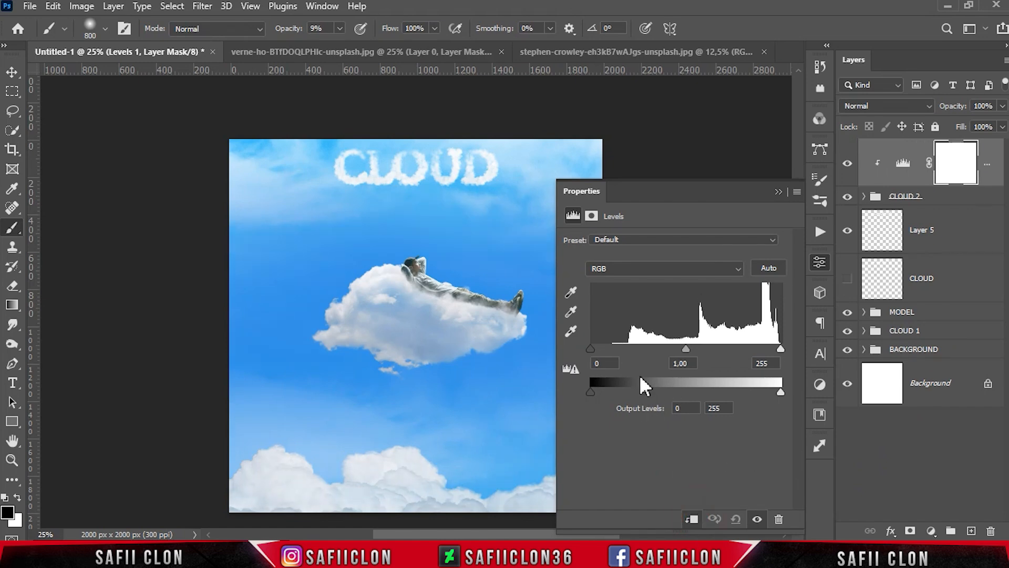
pyautogui.moveTo(617, 346); pyautogui.dragTo(613, 345)
pyautogui.moveTo(698, 349); pyautogui.dragTo(718, 347)
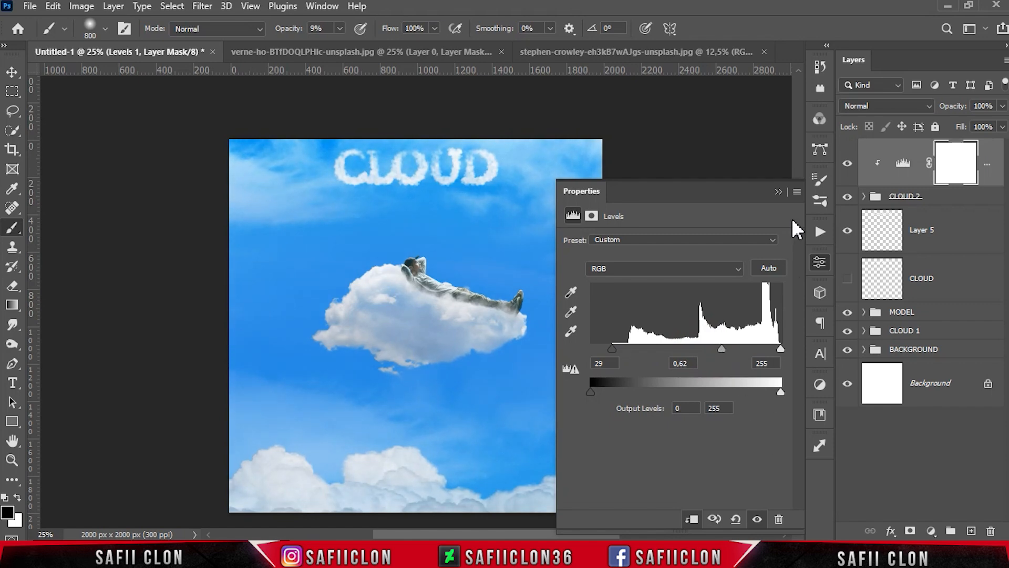
pyautogui.click(779, 192)
pyautogui.click(847, 163)
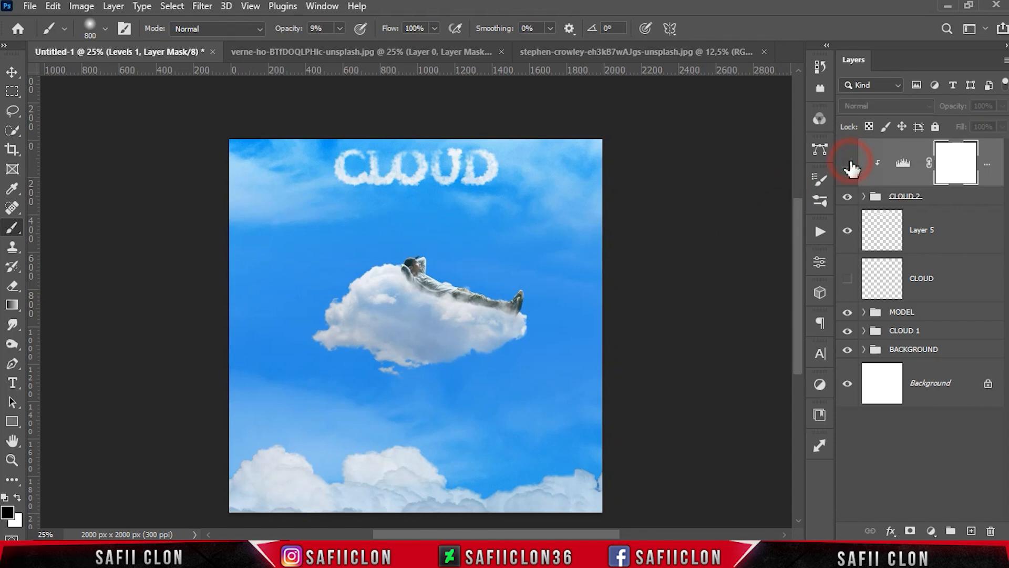
pyautogui.click(847, 165)
pyautogui.click(847, 165)
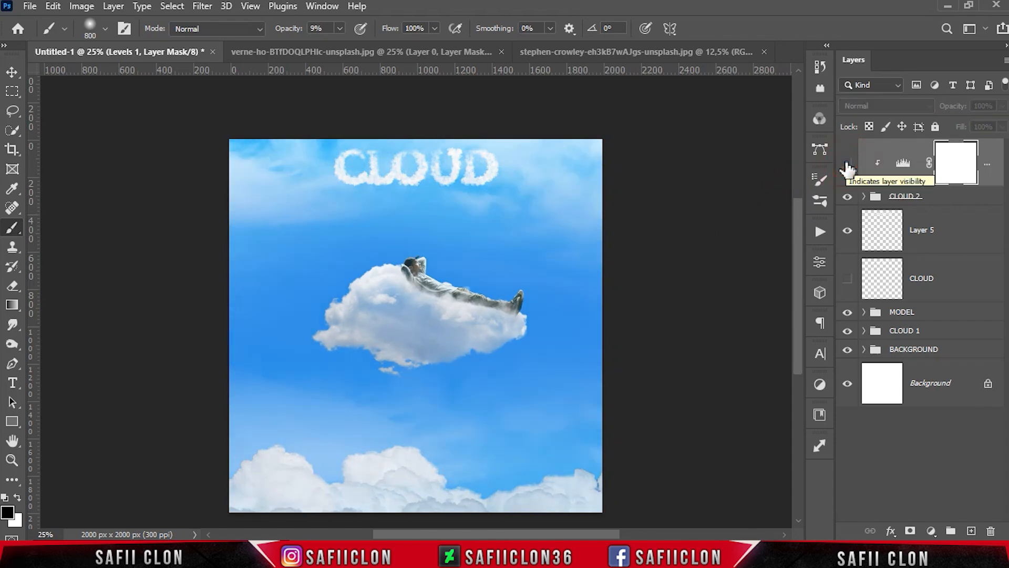
pyautogui.click(847, 165)
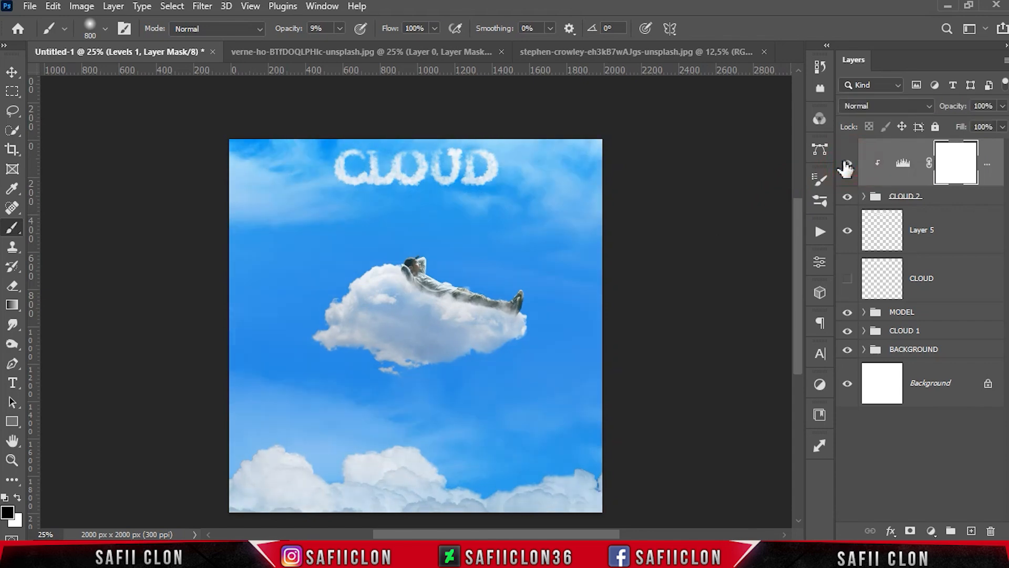
# Group the Levels adjustment, CLOUD 2, Layer 5 and CLOUD as TEXT & TEXTURE, and check the group's effect on the image.
pyautogui.click(955, 169)
pyautogui.keyDown('shift'); pyautogui.click(954, 284); pyautogui.keyUp('shift')
pyautogui.rightClick(954, 280)
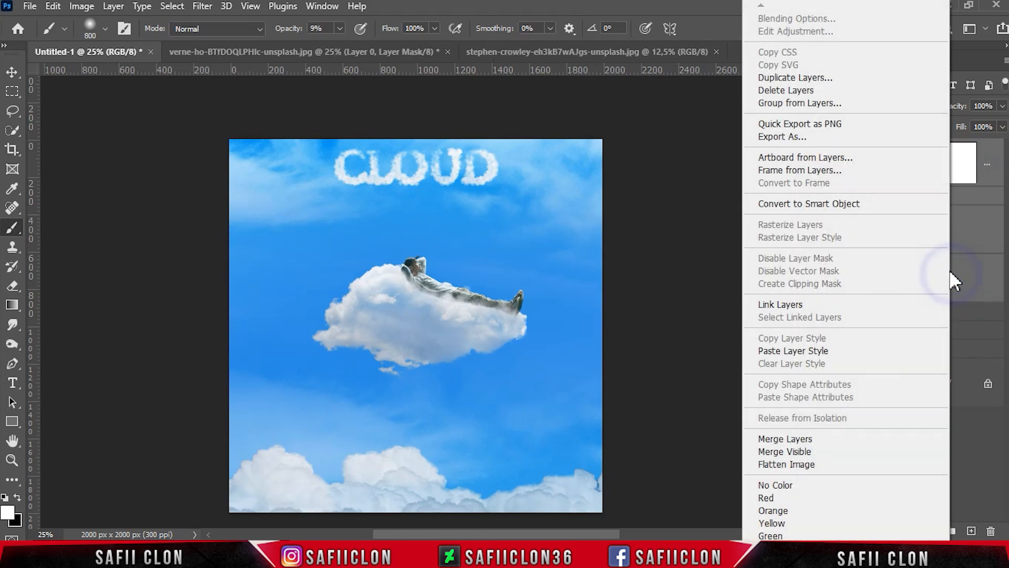
pyautogui.click(794, 103)
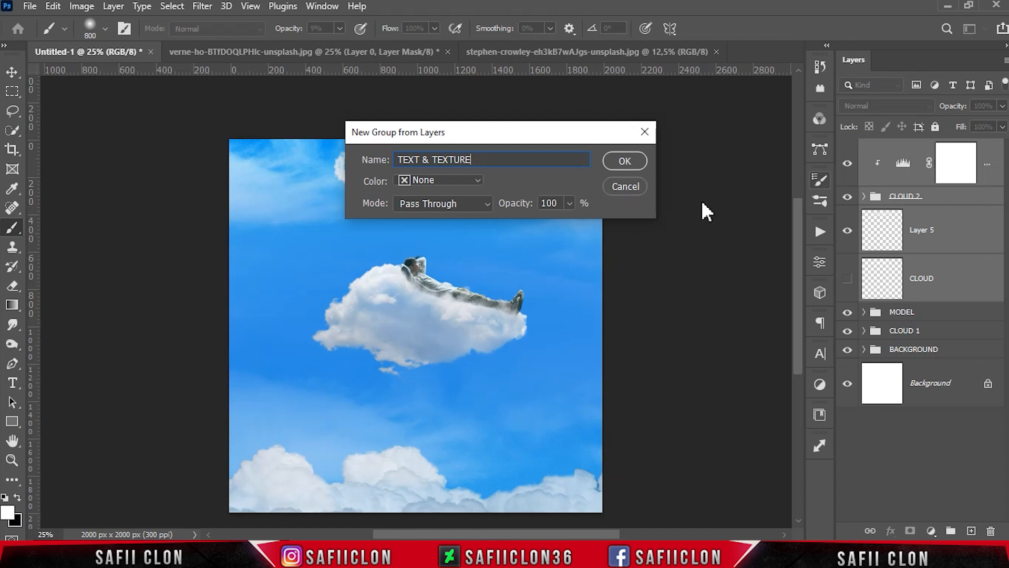
pyautogui.click(626, 161)
pyautogui.click(847, 149)
pyautogui.click(847, 149)
pyautogui.click(848, 149)
pyautogui.click(848, 149)
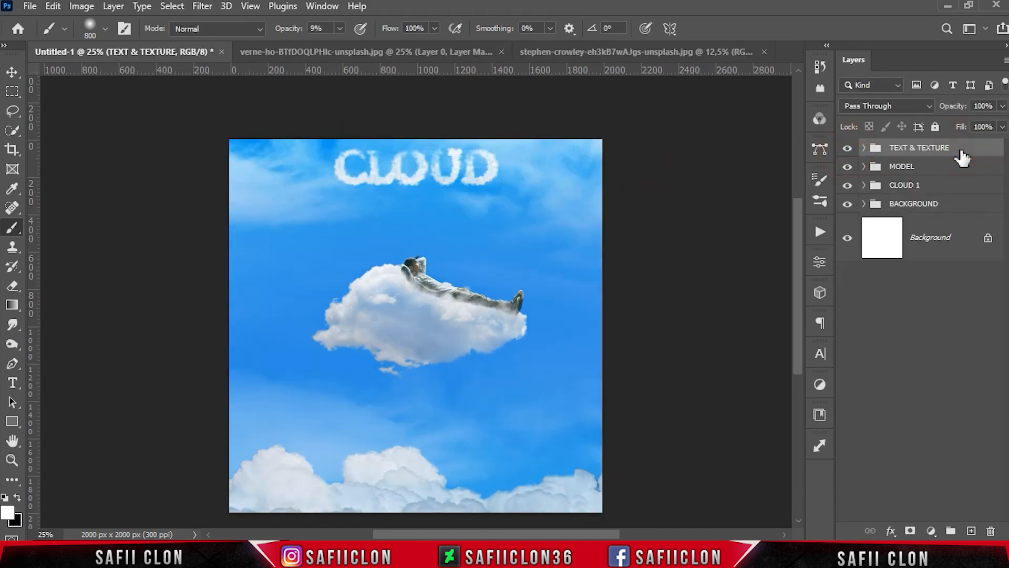
# Add a Brightness/Contrast adjustment above TEXT & TEXTURE with brightness 7 and contrast 19, and compare the image with and without it.
pyautogui.click(931, 531)
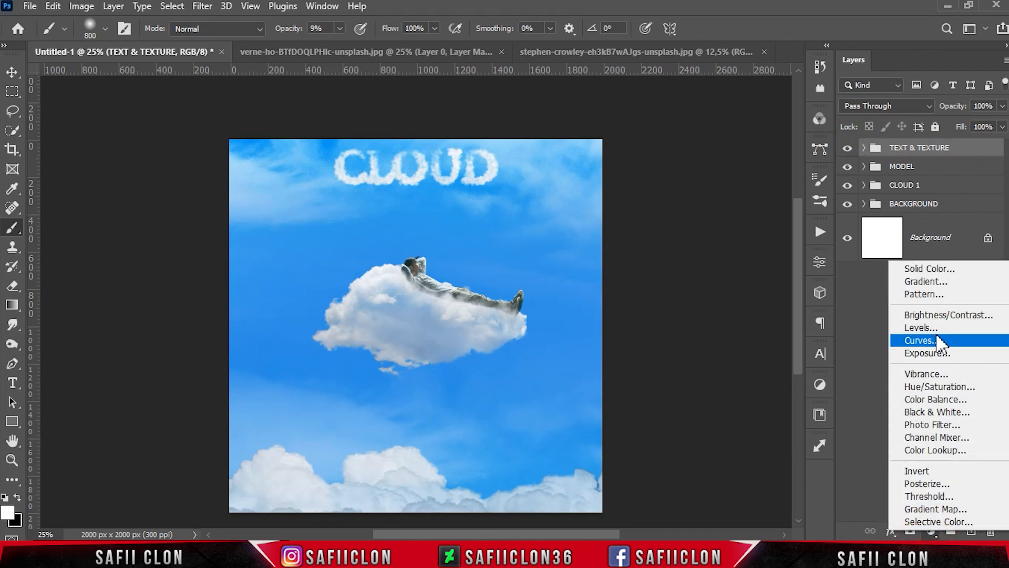
pyautogui.click(941, 316)
pyautogui.moveTo(673, 274); pyautogui.dragTo(694, 309)
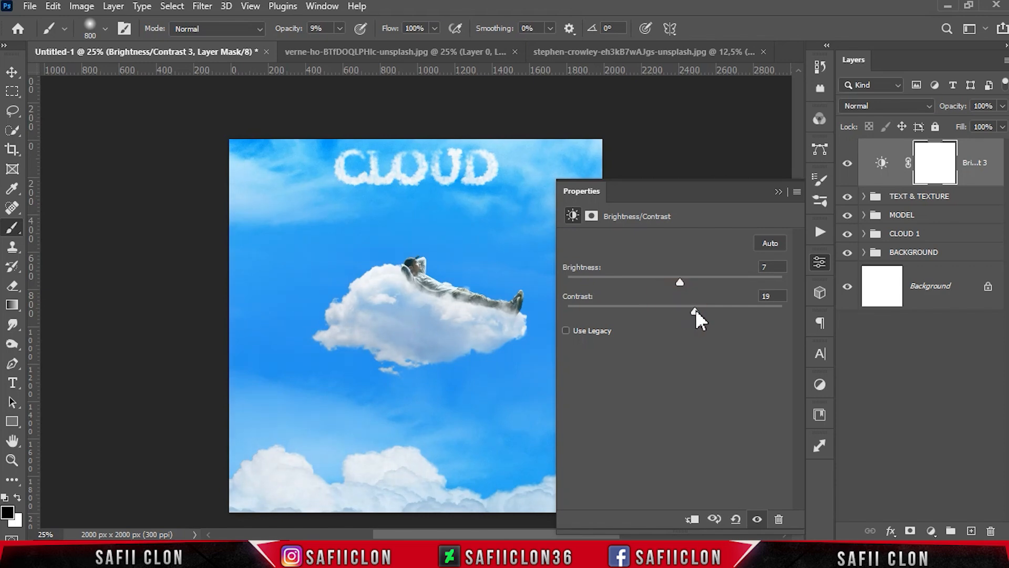
pyautogui.click(779, 191)
pyautogui.click(848, 162)
pyautogui.click(848, 163)
# Add a Curves adjustment above the Brightness/Contrast layer with a midtone point at input 133, output 116.
pyautogui.click(931, 531)
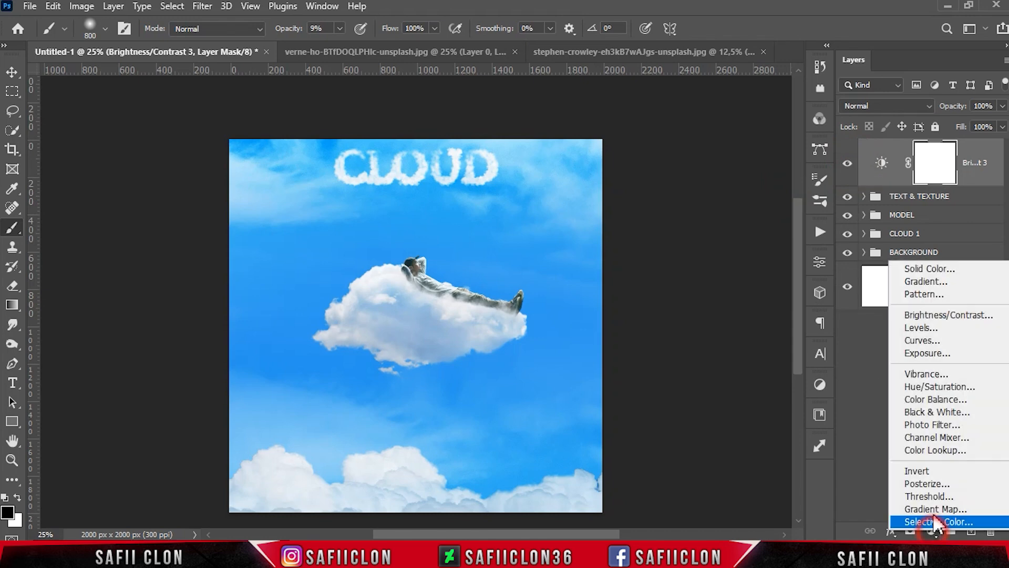
pyautogui.click(921, 340)
pyautogui.click(689, 367)
pyautogui.doubleClick(657, 483)
pyautogui.write('133')
pyautogui.doubleClick(733, 483)
pyautogui.write('116')
# Add a shadow point at input 64, output 43 to the curve, and move its black point to input 15.
pyautogui.moveTo(659, 406); pyautogui.dragTo(659, 440)
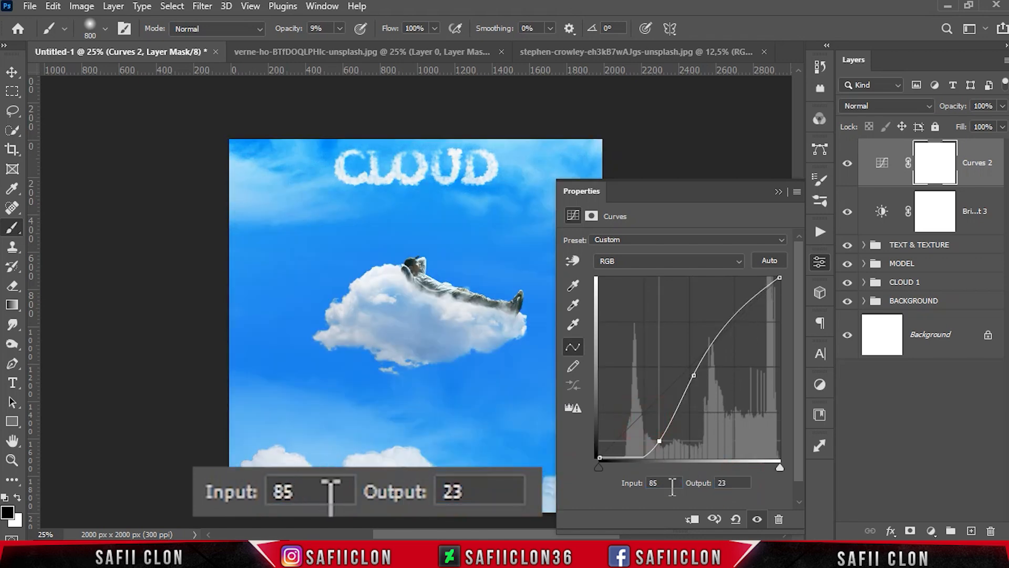
pyautogui.doubleClick(660, 482)
pyautogui.write('64')
pyautogui.doubleClick(725, 483)
pyautogui.write('43')
pyautogui.click(600, 458)
pyautogui.doubleClick(663, 483)
pyautogui.write('15')
# Add a highlight point at input 196, output 187 to the curve, and compare the image with and without the adjustment.
pyautogui.click(734, 327)
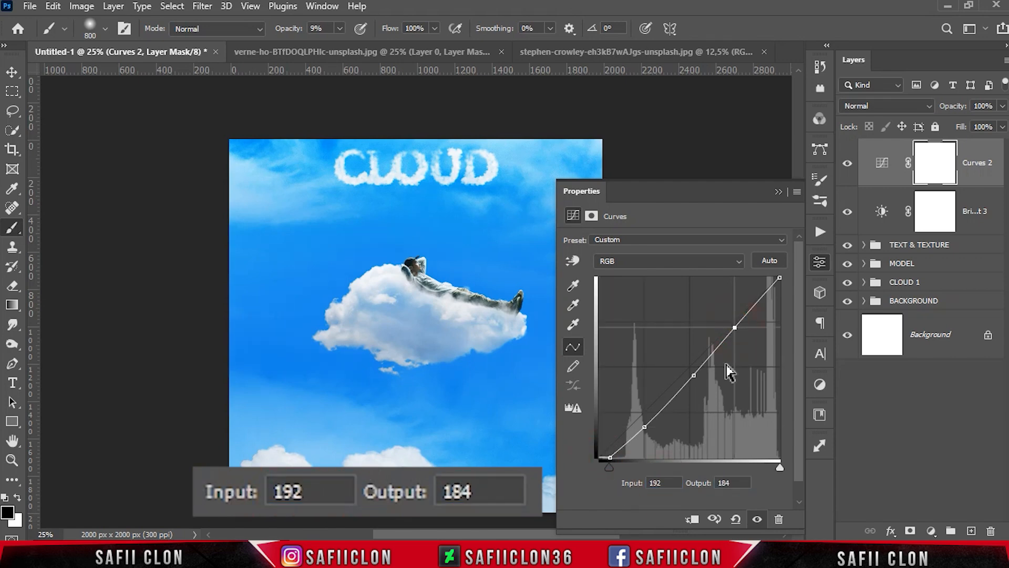
pyautogui.doubleClick(664, 482)
pyautogui.write('196')
pyautogui.doubleClick(736, 483)
pyautogui.write('187')
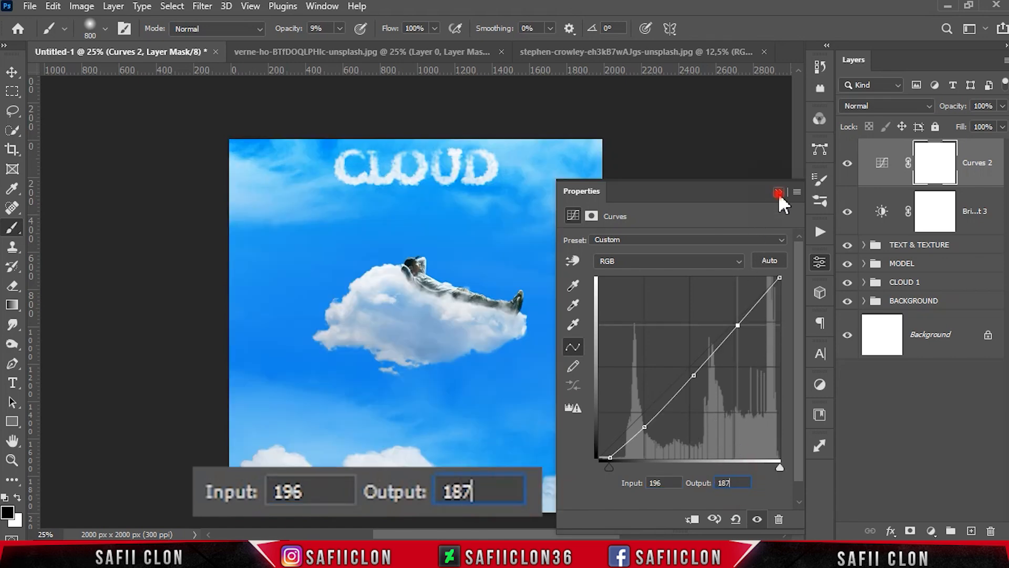
pyautogui.click(779, 193)
pyautogui.click(848, 164)
pyautogui.click(848, 163)
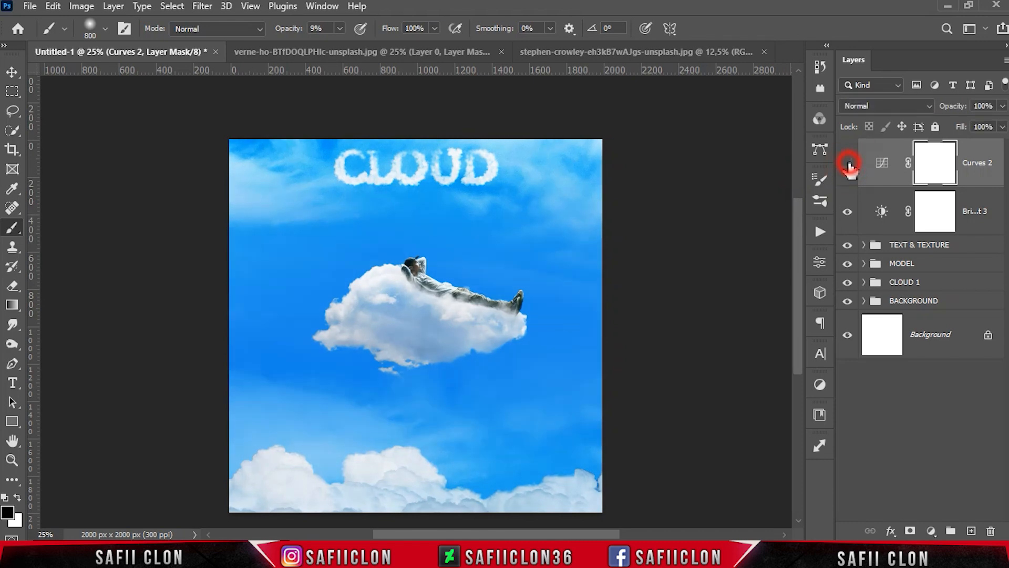
pyautogui.click(848, 163)
pyautogui.click(848, 164)
# Add a Selective Color adjustment on top and, for Blues, set cyan to +17% and adjust magenta and black.
pyautogui.click(932, 531)
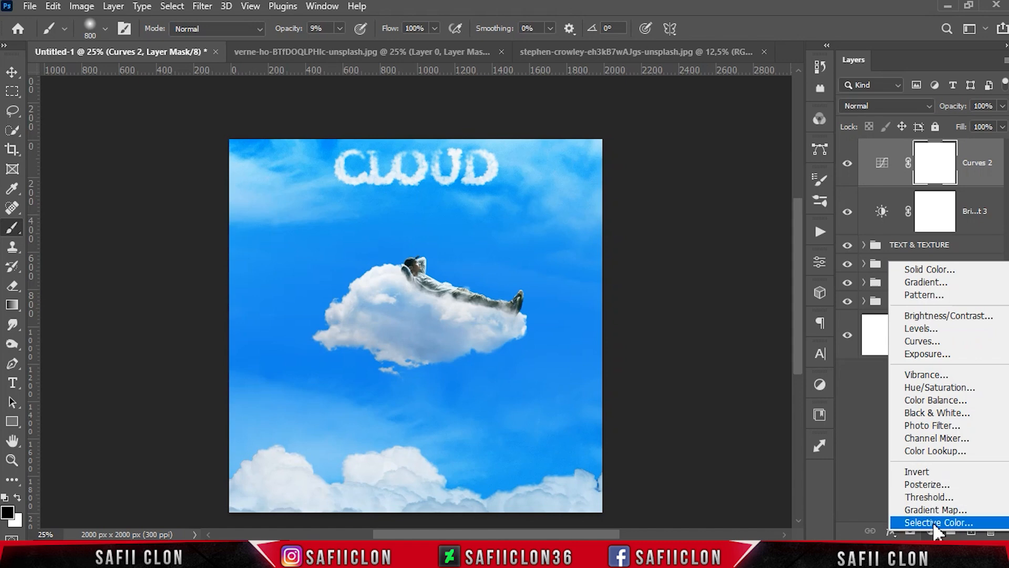
pyautogui.click(941, 522)
pyautogui.click(678, 256)
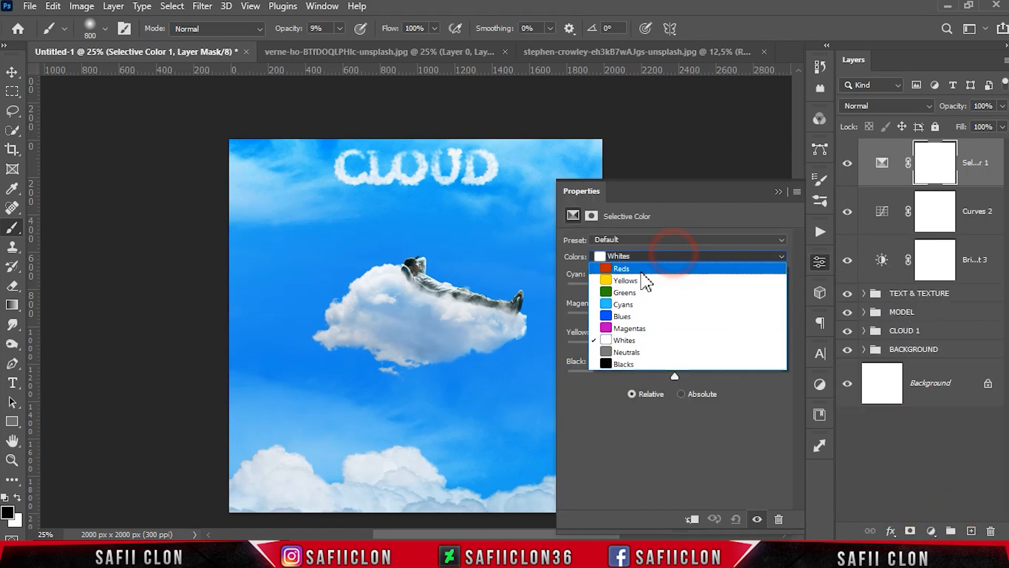
pyautogui.click(634, 311)
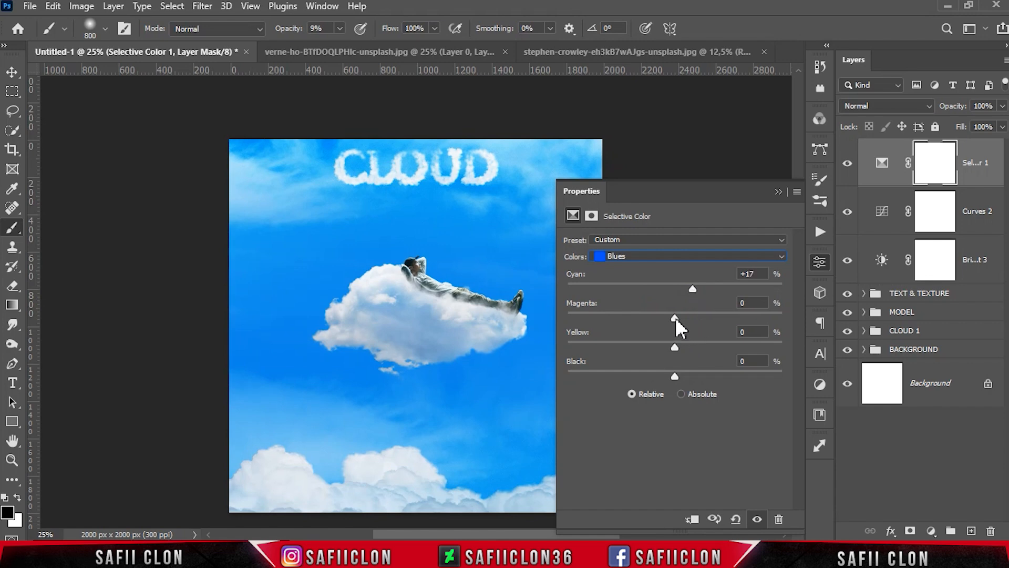
pyautogui.moveTo(676, 317); pyautogui.dragTo(690, 376)
# For Whites in the Selective Color adjustment, set cyan to +6%, magenta to -10% and black to -8%, and compare before and after.
pyautogui.click(736, 255)
pyautogui.click(661, 339)
pyautogui.moveTo(675, 289); pyautogui.dragTo(661, 316)
pyautogui.moveTo(674, 374); pyautogui.dragTo(666, 374)
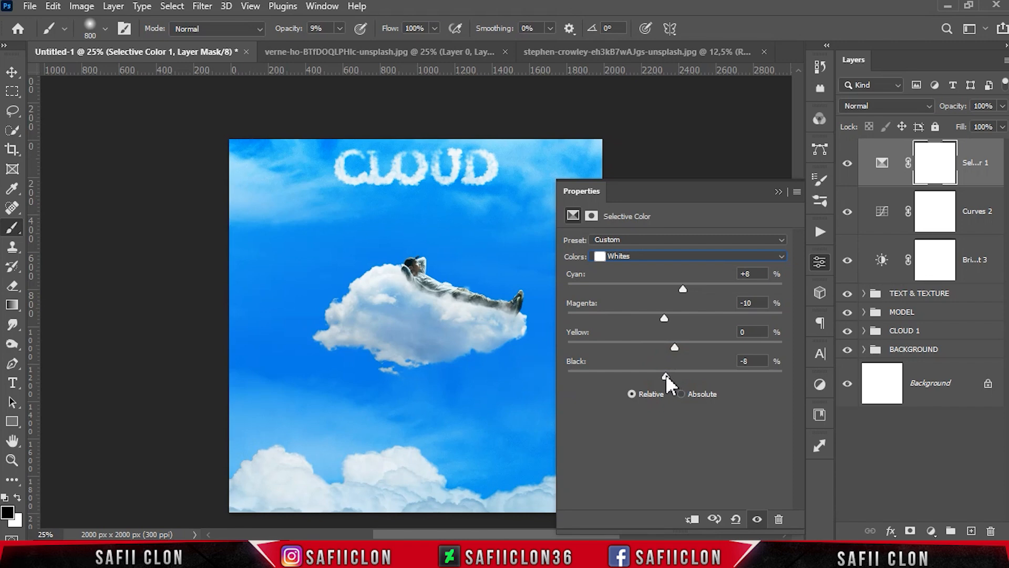
pyautogui.click(778, 192)
pyautogui.click(848, 164)
pyautogui.click(848, 164)
pyautogui.click(848, 164)
pyautogui.click(848, 164)
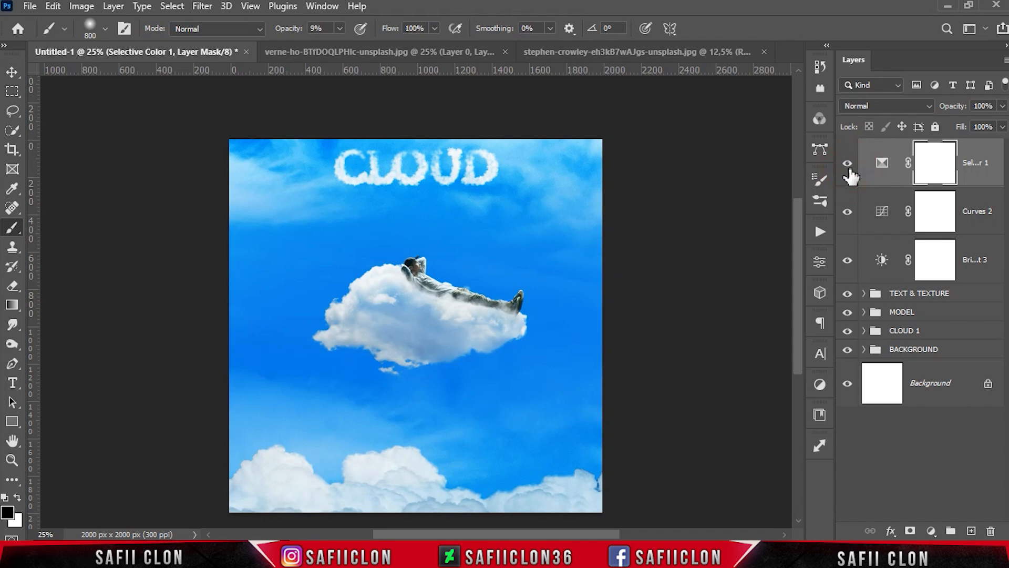
# Expand the MODEL group and add an Exposure adjustment directly above the masked Curves adjustment of the man.
pyautogui.click(934, 313)
pyautogui.click(864, 312)
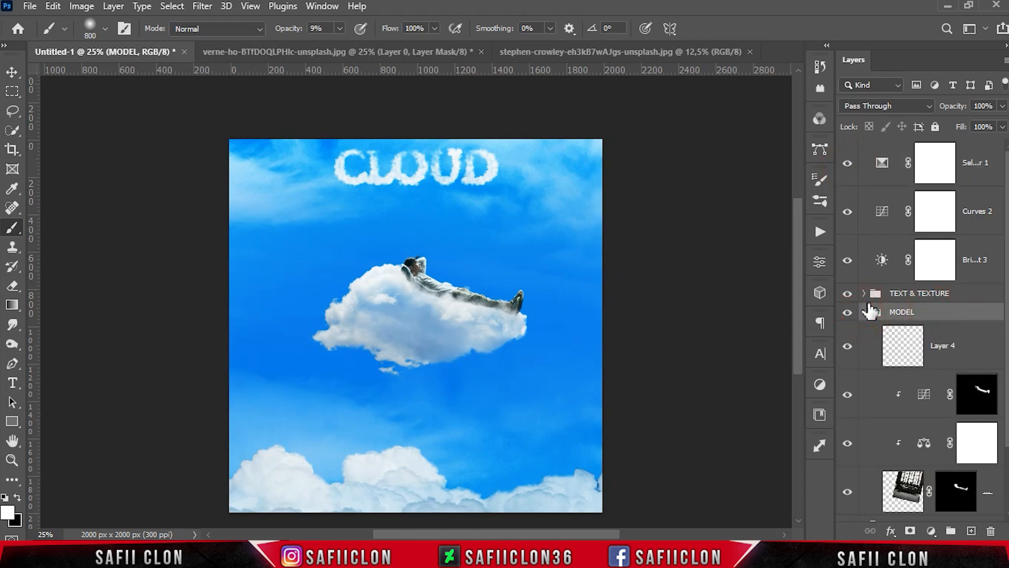
pyautogui.click(874, 389)
pyautogui.click(934, 533)
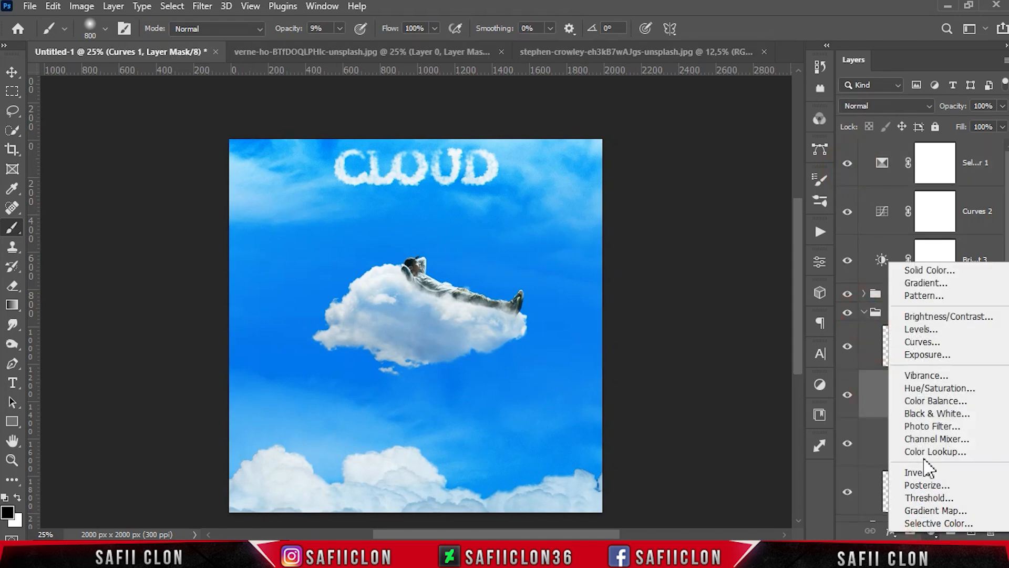
pyautogui.click(924, 353)
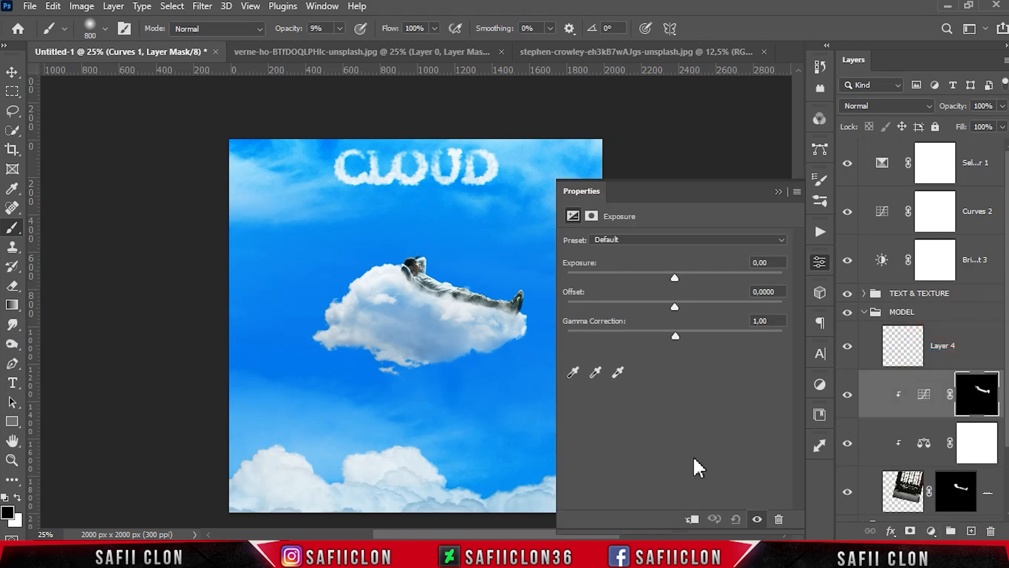
# Set the man's exposure to +0,09 and offset to +0,0313, fine-tune gamma, compare the effect, and return to the topmost Selective Color layer.
pyautogui.moveTo(678, 309); pyautogui.dragTo(677, 272)
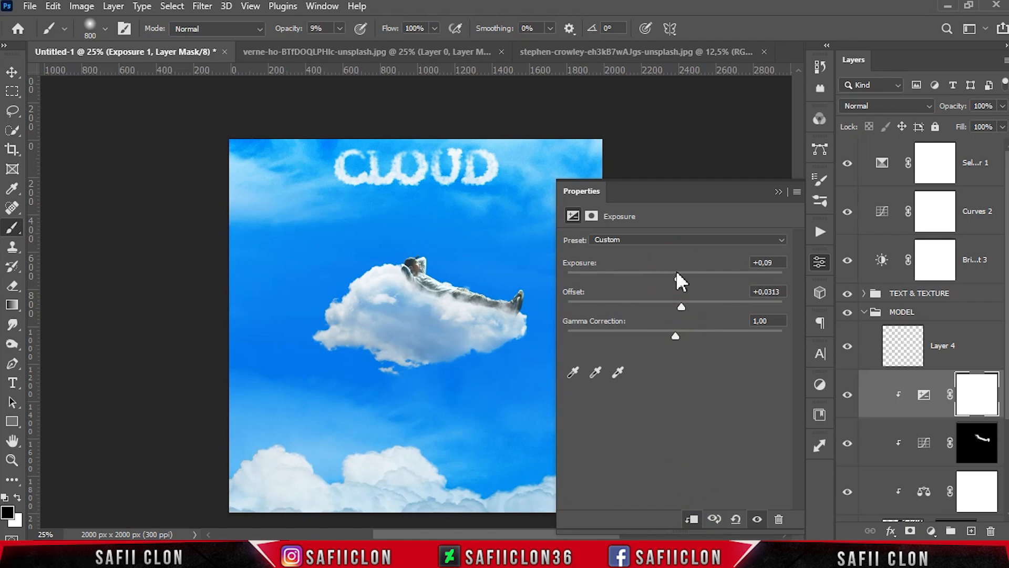
pyautogui.moveTo(677, 332)
pyautogui.mouseDown()
pyautogui.moveTo(686, 332)
pyautogui.moveTo(673, 330)
pyautogui.mouseUp()
pyautogui.click(777, 192)
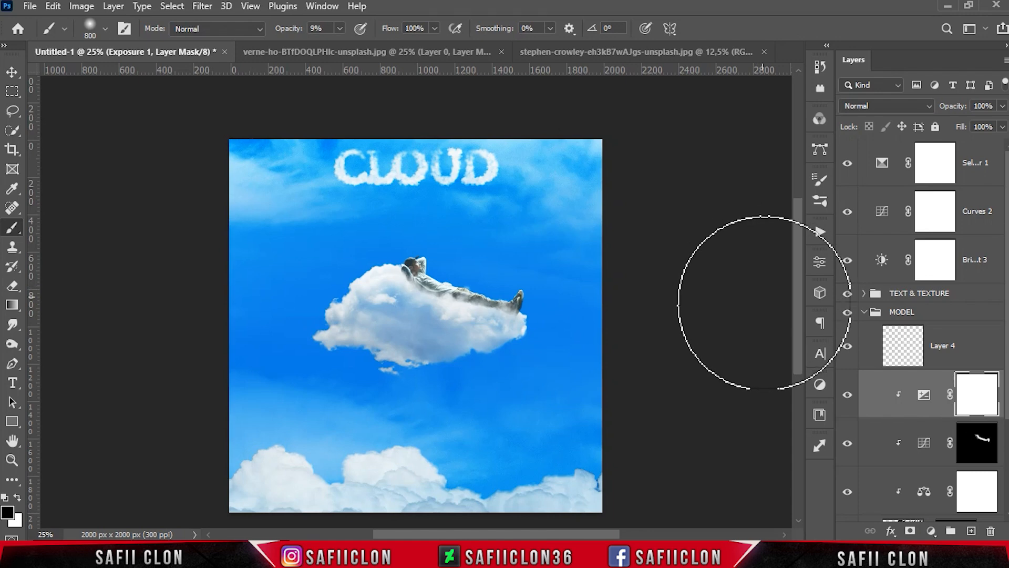
pyautogui.click(847, 395)
pyautogui.click(848, 395)
pyautogui.click(847, 395)
pyautogui.click(847, 395)
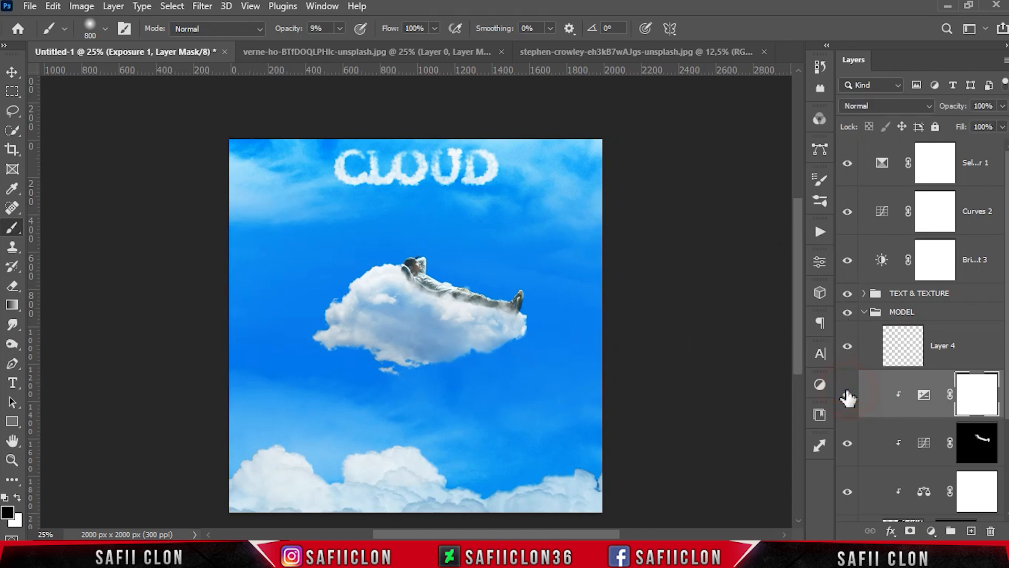
pyautogui.click(863, 312)
pyautogui.click(984, 158)
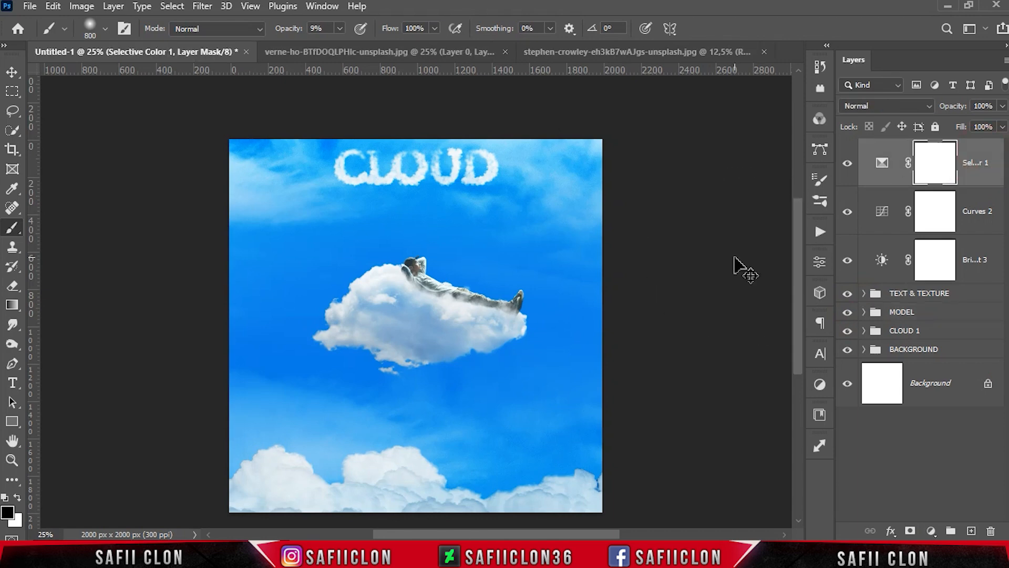
# Examine the man and the floating cloud up close, and check the composite as a whole.
pyautogui.hotkey('ctrl', '-')
pyautogui.hotkey('ctrl', '+')
pyautogui.hotkey('ctrl', '+')
pyautogui.hotkey('ctrl', '+')
pyautogui.hotkey('ctrl', '+')
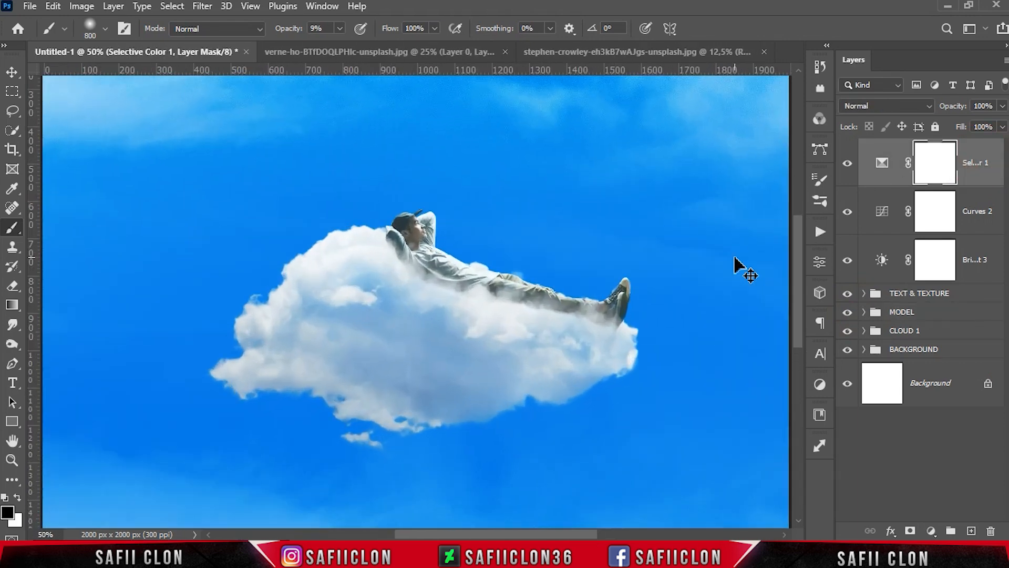
pyautogui.hotkey('ctrl', '-')
pyautogui.hotkey('ctrl', '-')
pyautogui.hotkey('ctrl', '-')
pyautogui.hotkey('ctrl', '+')
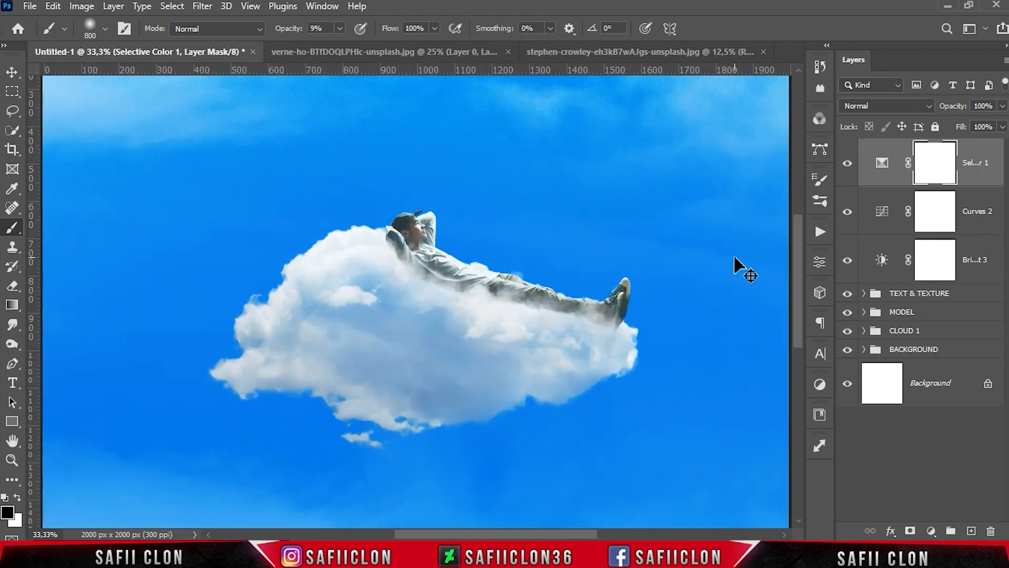
pyautogui.hotkey('ctrl', '-')
pyautogui.hotkey('ctrl', '-')
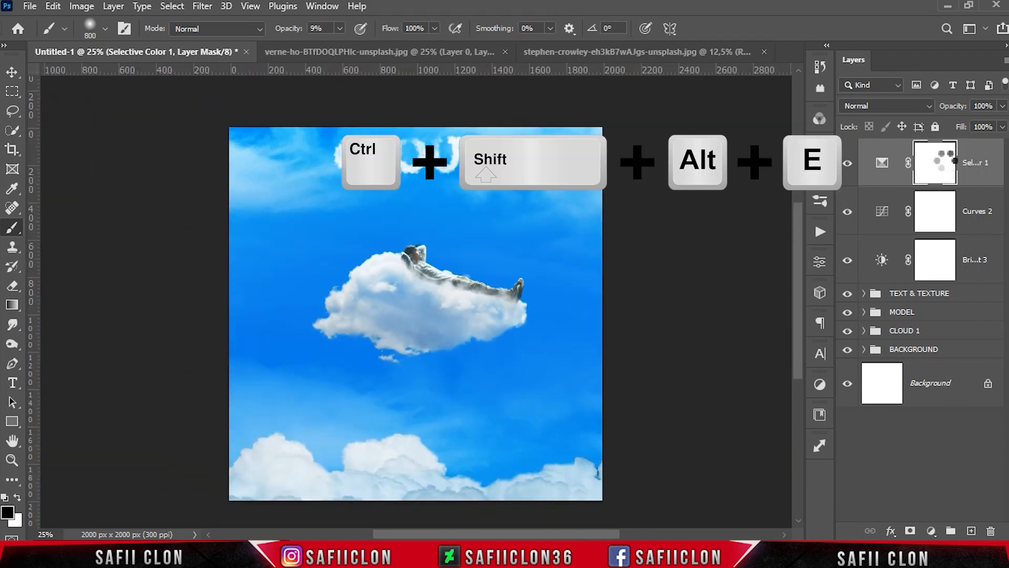
# Stamp all visible layers into a new top layer, convert it to a smart object and open it in the Camera Raw Filter.
pyautogui.rightClick(949, 162)
pyautogui.click(833, 209)
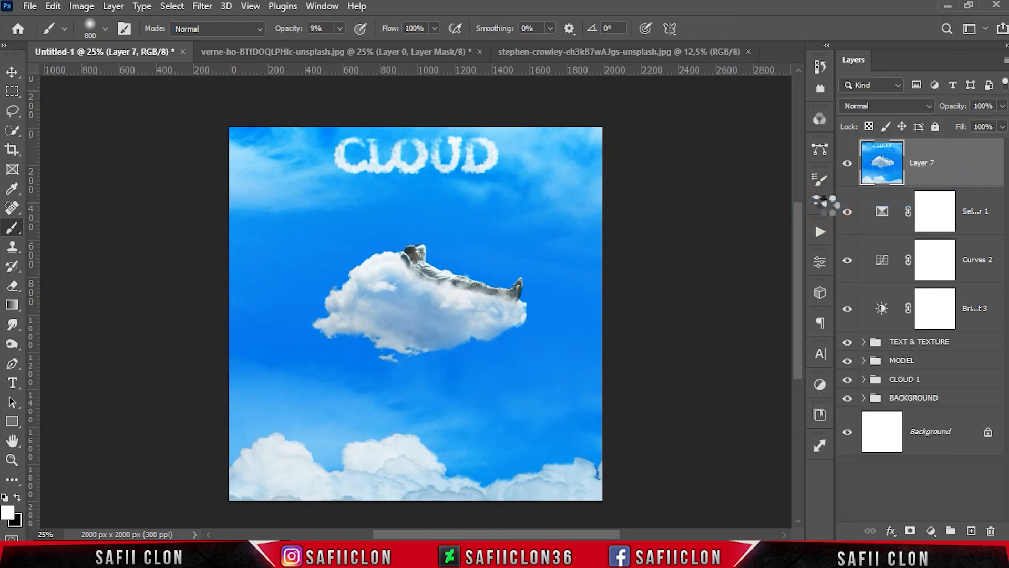
pyautogui.click(201, 6)
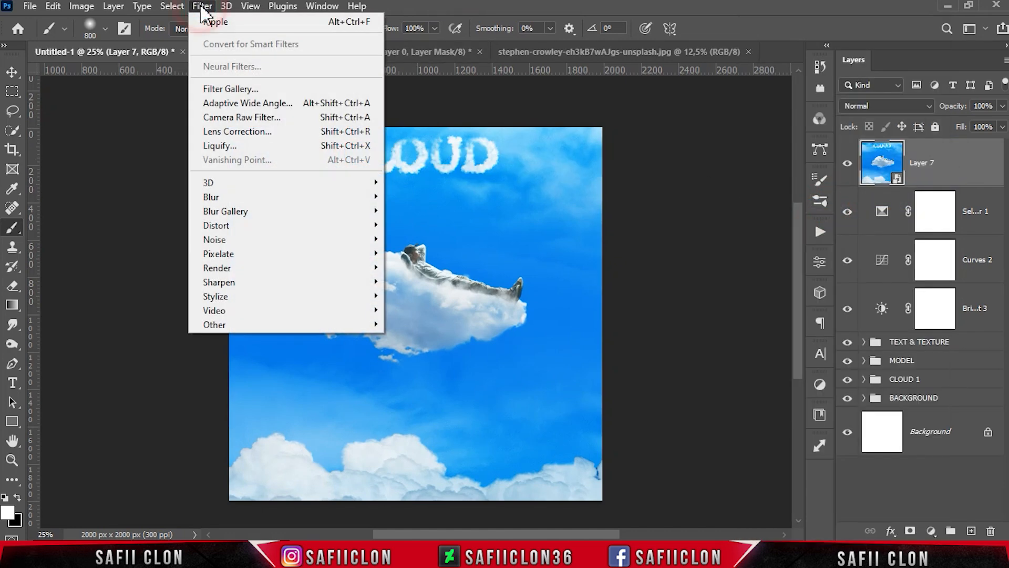
pyautogui.click(234, 115)
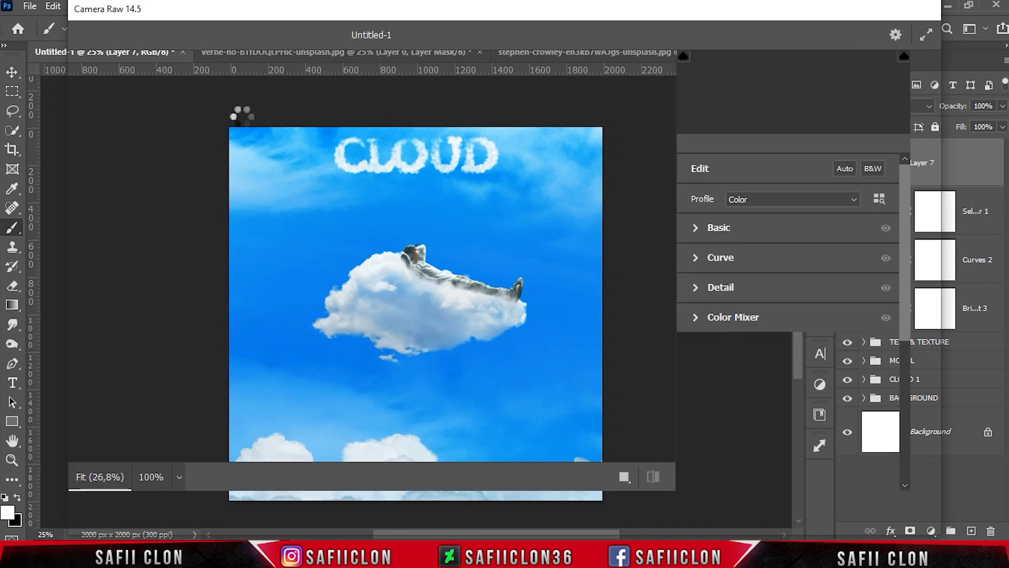
# Adjust the tone values in the Basic settings, and set texture to +11 and clarity to +6.
pyautogui.click(730, 231)
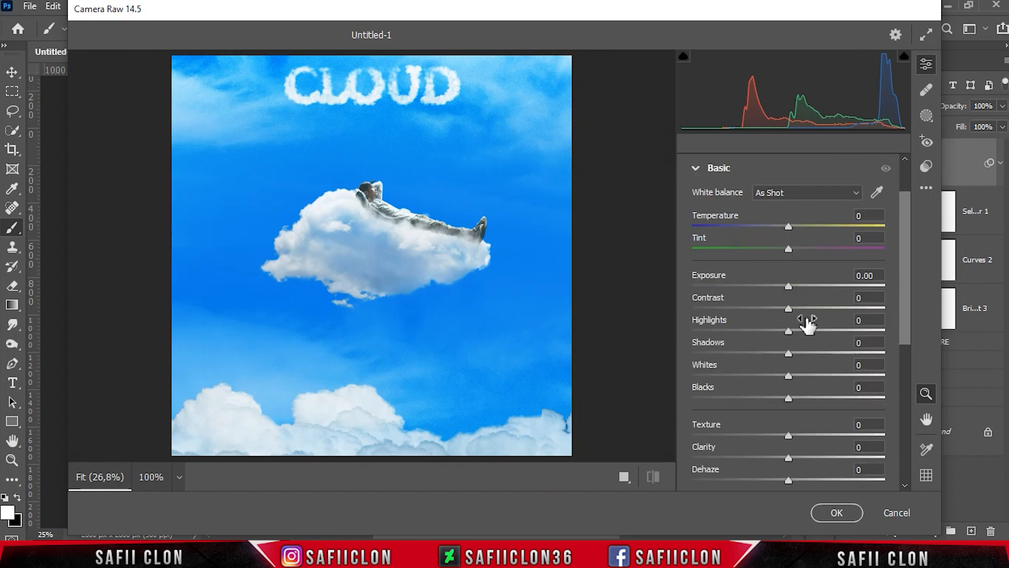
pyautogui.moveTo(790, 309); pyautogui.dragTo(795, 389)
pyautogui.click(789, 354)
pyautogui.scroll(-3, 894, 363)
pyautogui.moveTo(789, 351)
pyautogui.mouseDown()
pyautogui.moveTo(759, 357)
pyautogui.moveTo(833, 356)
pyautogui.moveTo(800, 359)
pyautogui.mouseUp()
pyautogui.moveTo(906, 361); pyautogui.dragTo(907, 445)
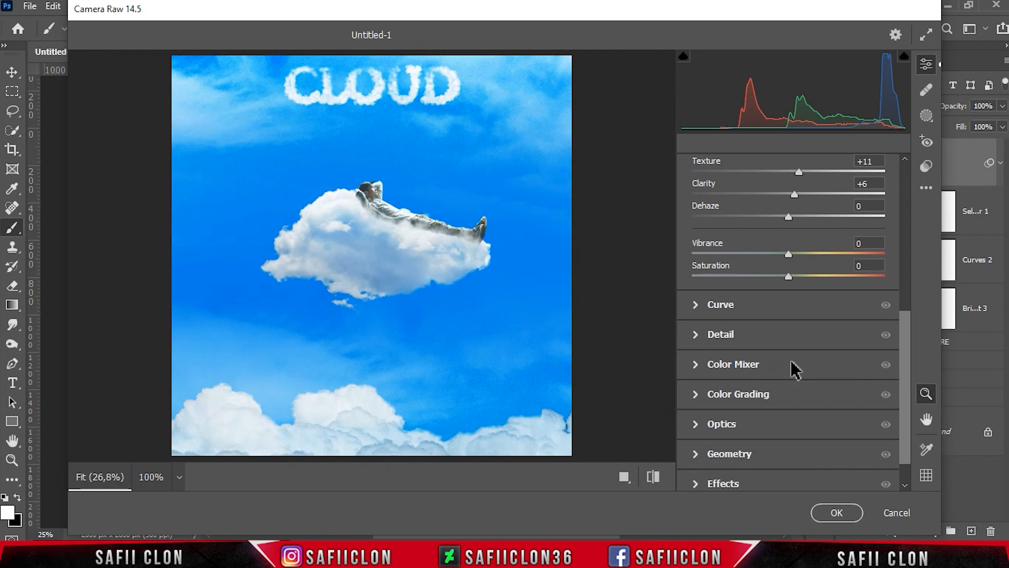
# Add a small amount of sharpening in the Detail settings.
pyautogui.click(728, 336)
pyautogui.moveTo(693, 323); pyautogui.dragTo(714, 324)
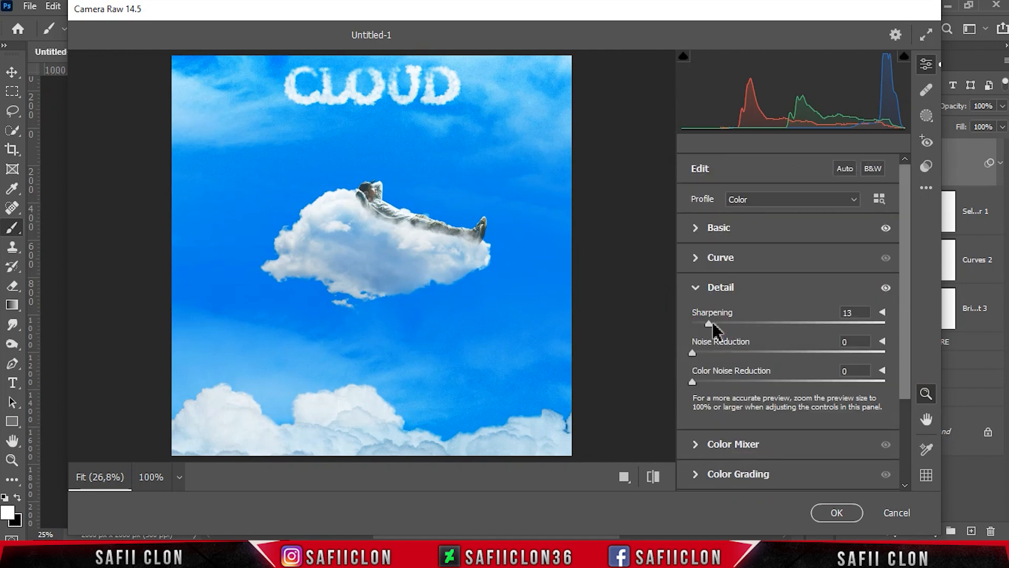
pyautogui.moveTo(711, 323); pyautogui.dragTo(699, 322)
# In the Color Mixer, fine-tune the hues of the aquas, blues, greens and yellows.
pyautogui.moveTo(905, 385); pyautogui.dragTo(904, 415)
pyautogui.click(749, 401)
pyautogui.click(699, 248)
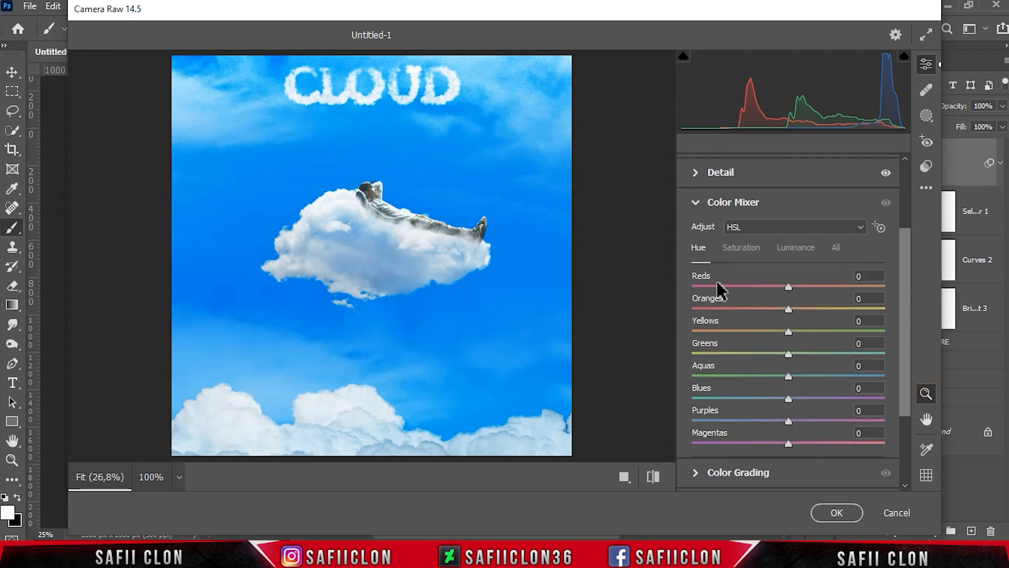
pyautogui.moveTo(788, 377); pyautogui.dragTo(779, 395)
pyautogui.moveTo(789, 354)
pyautogui.mouseDown()
pyautogui.moveTo(870, 354)
pyautogui.moveTo(687, 361)
pyautogui.moveTo(800, 368)
pyautogui.mouseUp()
pyautogui.moveTo(790, 332)
pyautogui.mouseDown()
pyautogui.moveTo(894, 331)
pyautogui.moveTo(799, 330)
pyautogui.mouseUp()
# Lower the saturation of the aquas and yellows in the Color Mixer, and bring up the luminance values.
pyautogui.click(741, 247)
pyautogui.moveTo(789, 376); pyautogui.dragTo(762, 392)
pyautogui.moveTo(790, 331)
pyautogui.mouseDown()
pyautogui.moveTo(857, 331)
pyautogui.moveTo(766, 339)
pyautogui.moveTo(783, 339)
pyautogui.mouseUp()
pyautogui.moveTo(791, 406)
pyautogui.mouseDown()
pyautogui.moveTo(879, 396)
pyautogui.moveTo(735, 396)
pyautogui.moveTo(793, 401)
pyautogui.moveTo(833, 377)
pyautogui.moveTo(895, 386)
pyautogui.moveTo(743, 383)
pyautogui.moveTo(850, 386)
pyautogui.moveTo(770, 404)
pyautogui.moveTo(789, 406)
pyautogui.mouseUp()
pyautogui.click(795, 253)
# In the Effects settings, set grain to 27 with size 26 and vignetting to -10.
pyautogui.moveTo(902, 305); pyautogui.dragTo(903, 418)
pyautogui.click(750, 445)
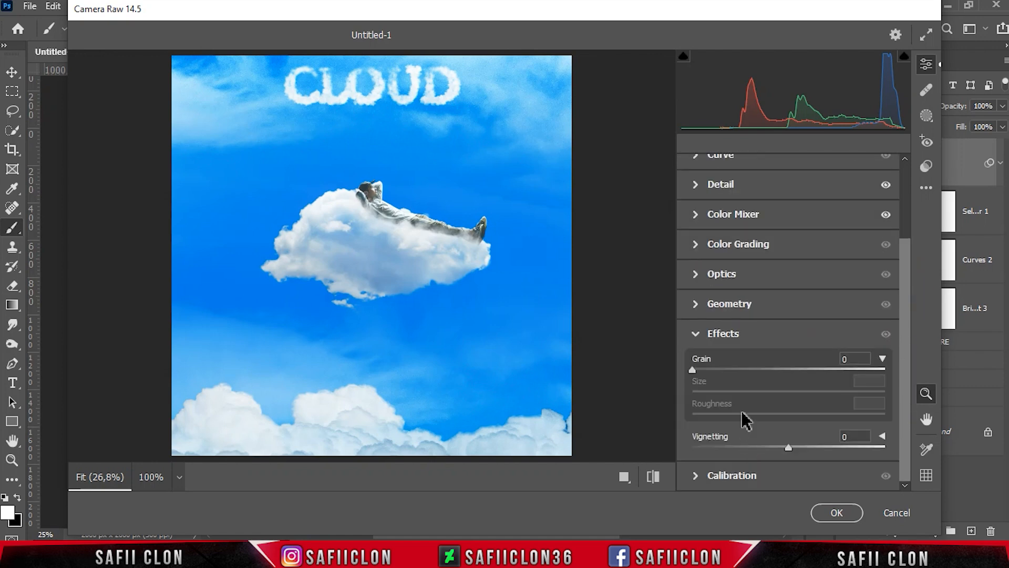
pyautogui.moveTo(694, 370); pyautogui.dragTo(744, 370)
pyautogui.click(742, 393)
pyautogui.moveTo(795, 446)
pyautogui.mouseDown()
pyautogui.moveTo(766, 447)
pyautogui.moveTo(779, 446)
pyautogui.mouseUp()
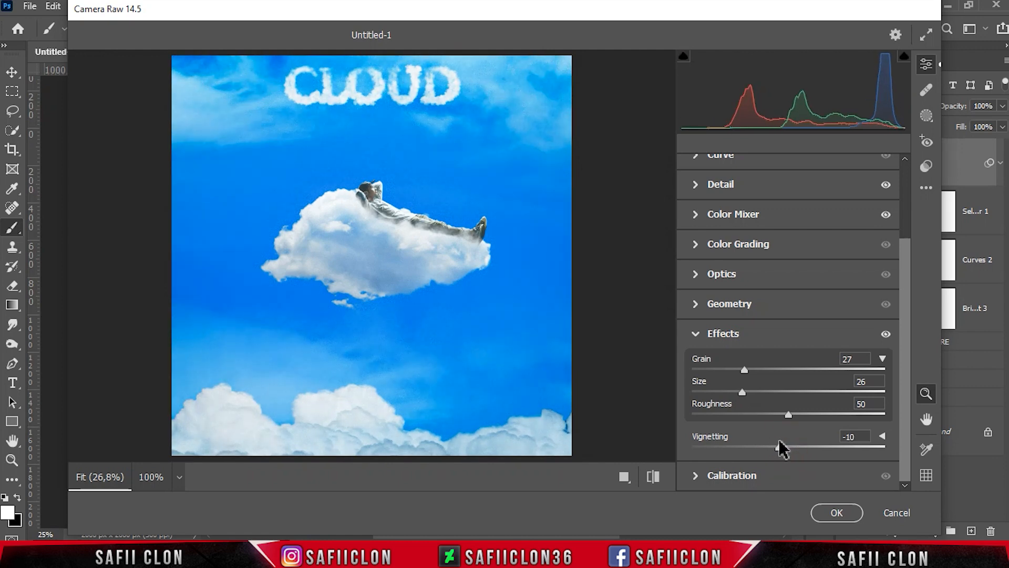
# Create a radial gradient mask and stretch its ellipse to surround the man and the floating cloud with room to spare.
pyautogui.click(925, 116)
pyautogui.click(724, 311)
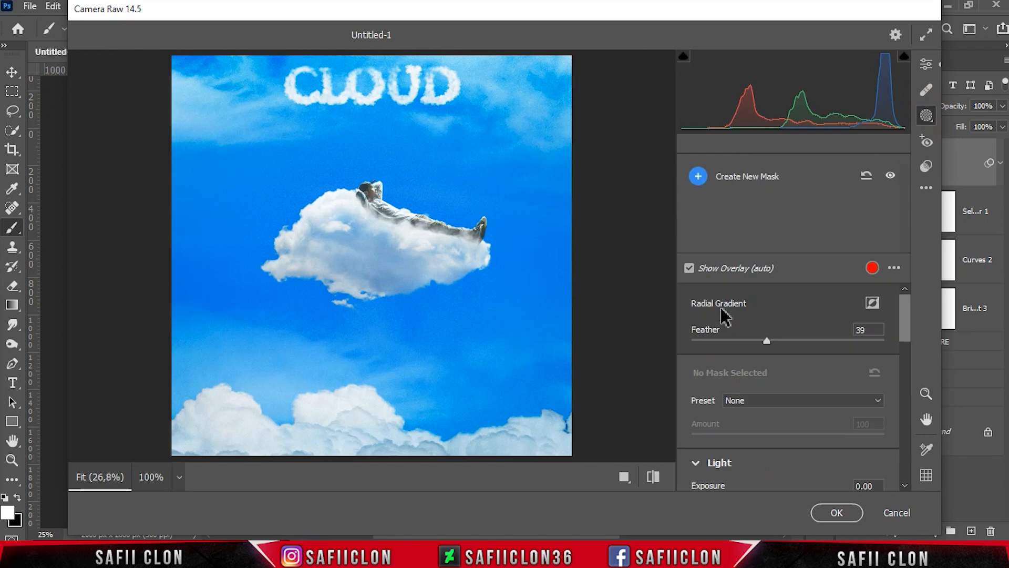
pyautogui.moveTo(391, 217); pyautogui.dragTo(426, 289)
pyautogui.moveTo(512, 241); pyautogui.dragTo(545, 242)
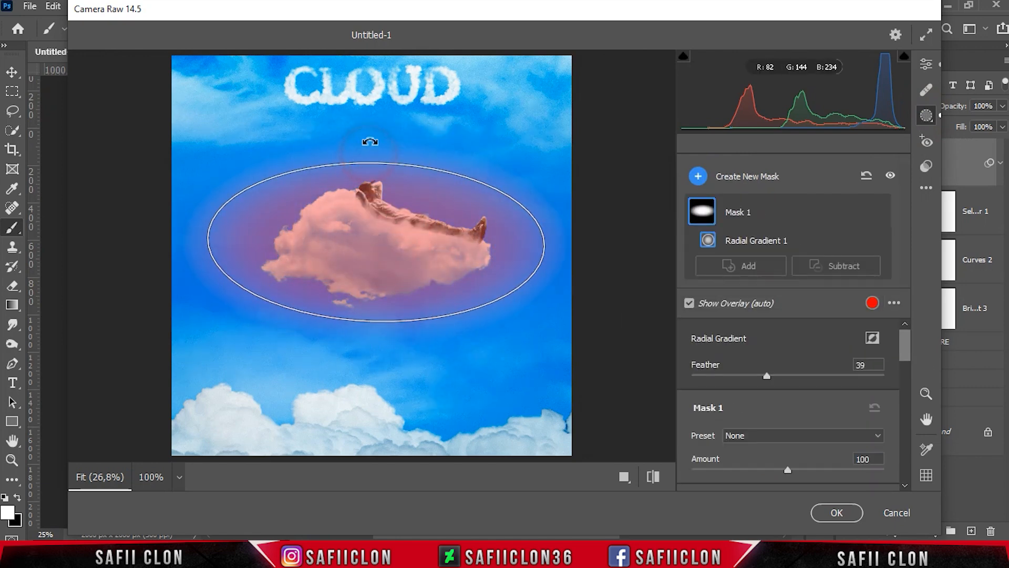
pyautogui.moveTo(378, 163); pyautogui.dragTo(377, 134)
# For the radial mask, set exposure to +0.15, highlights to +15, whites to +2 and blacks to +5.
pyautogui.scroll(-5, 803, 374)
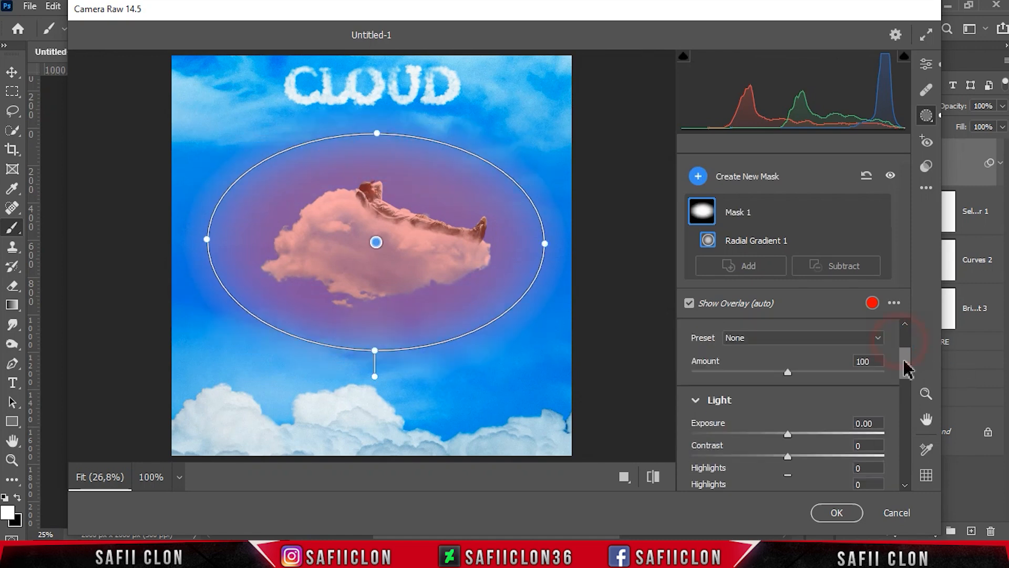
pyautogui.moveTo(794, 331); pyautogui.dragTo(889, 380)
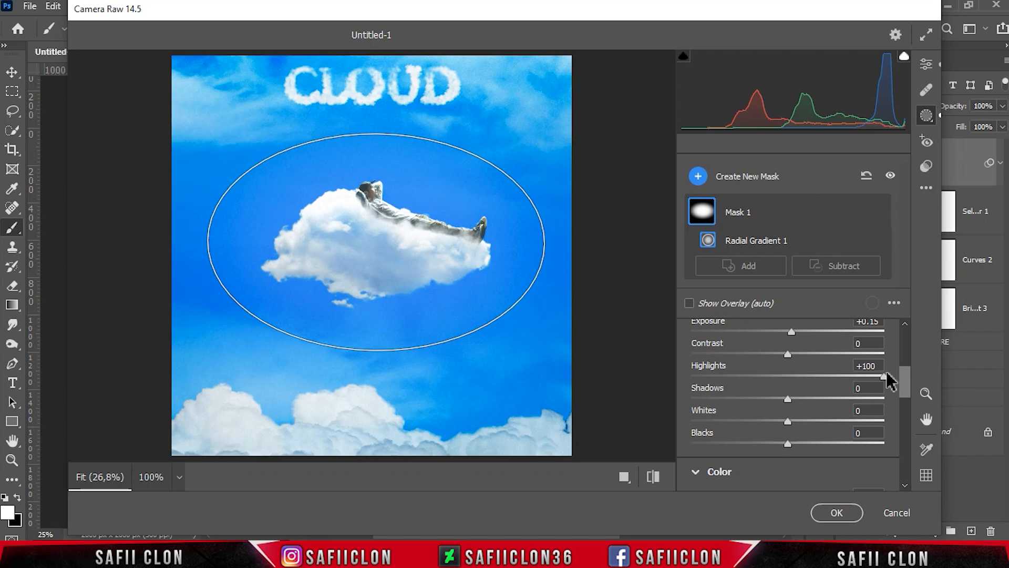
pyautogui.moveTo(804, 374); pyautogui.dragTo(801, 377)
pyautogui.moveTo(787, 423)
pyautogui.mouseDown()
pyautogui.moveTo(851, 427)
pyautogui.moveTo(716, 427)
pyautogui.moveTo(789, 430)
pyautogui.moveTo(782, 440)
pyautogui.moveTo(810, 442)
pyautogui.moveTo(792, 443)
pyautogui.mouseUp()
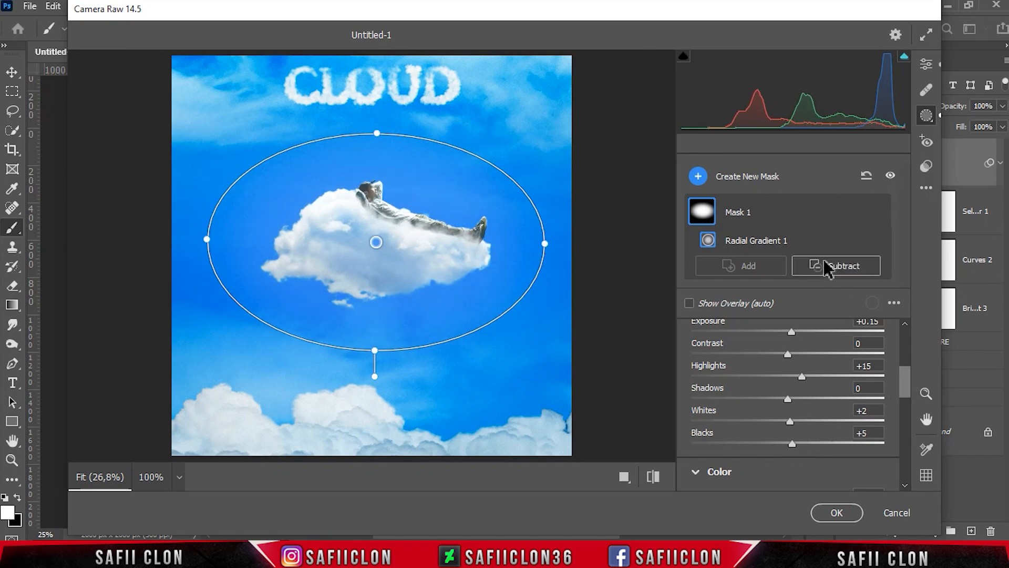
# Browse the Modern profiles, apply Modern 04 with an amount of 123, and return to the edit settings.
pyautogui.click(929, 67)
pyautogui.moveTo(902, 260); pyautogui.dragTo(905, 169)
pyautogui.click(840, 201)
pyautogui.click(752, 241)
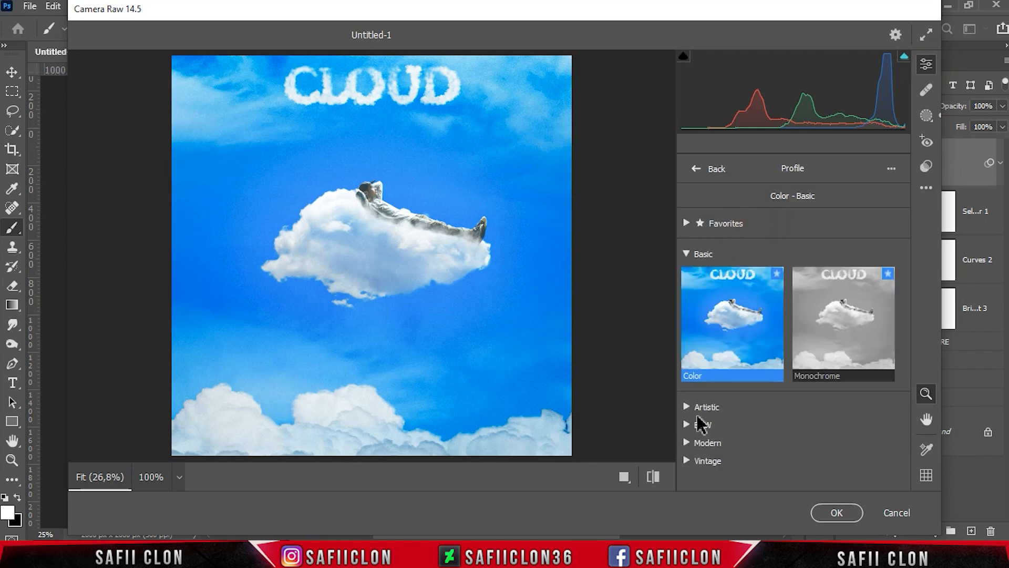
pyautogui.click(708, 443)
pyautogui.moveTo(907, 266); pyautogui.dragTo(912, 320)
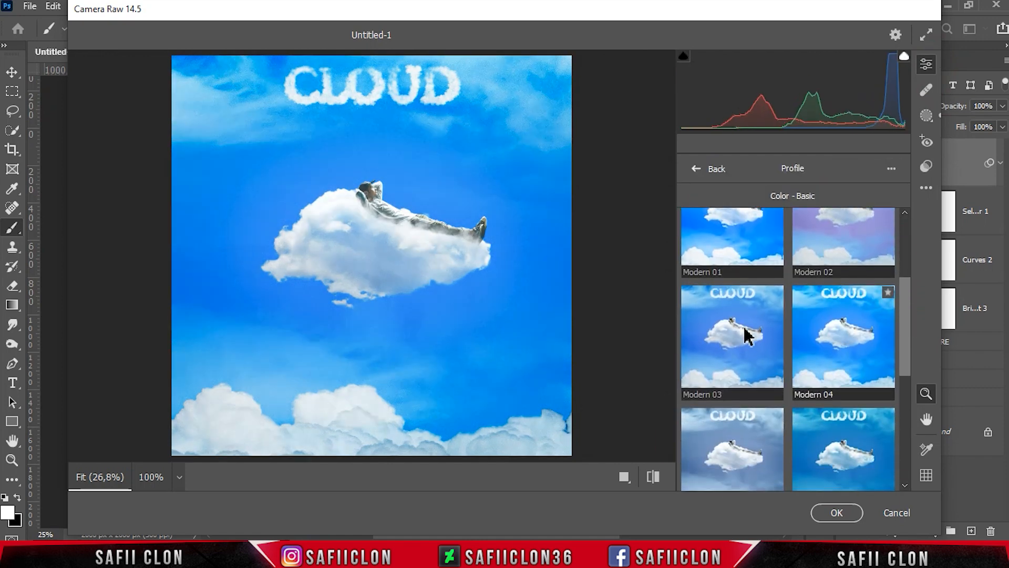
pyautogui.click(755, 337)
pyautogui.click(751, 247)
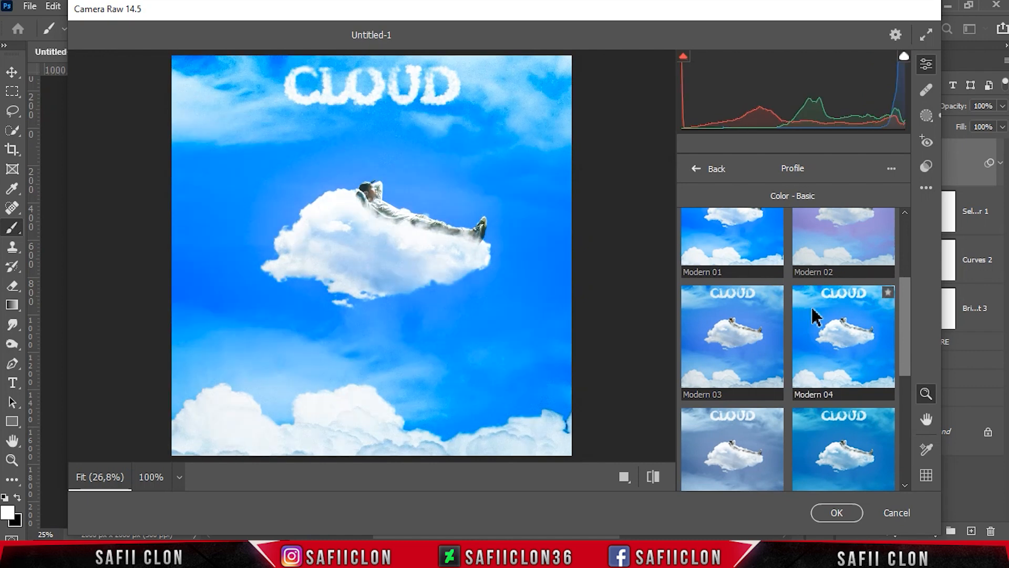
pyautogui.click(825, 324)
pyautogui.moveTo(838, 434)
pyautogui.mouseDown()
pyautogui.moveTo(844, 428)
pyautogui.moveTo(828, 431)
pyautogui.mouseUp()
pyautogui.click(696, 169)
# Compare the before and after views, return to the single view, and apply the Camera Raw Filter.
pyautogui.click(625, 477)
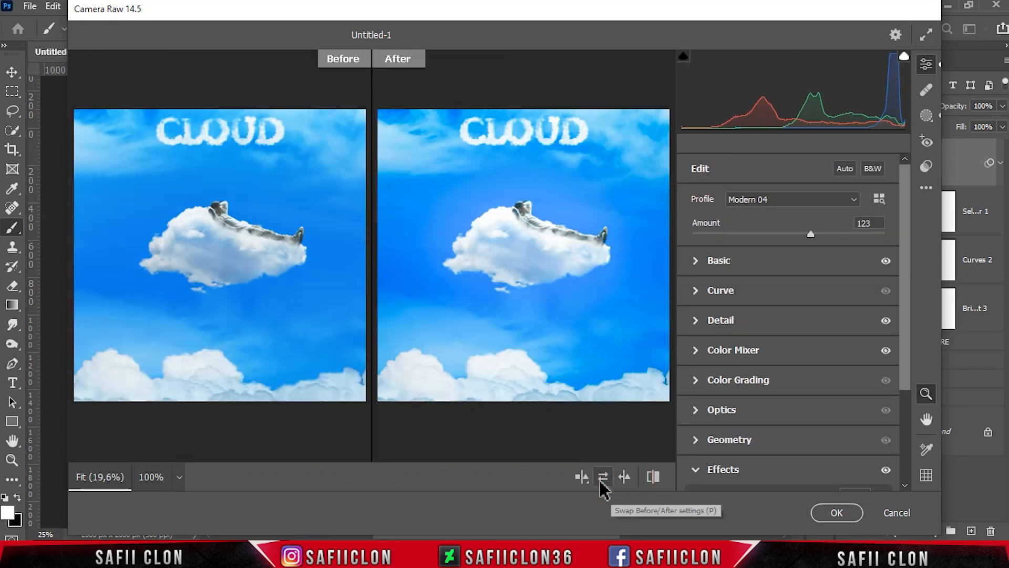
pyautogui.click(582, 477)
pyautogui.click(582, 476)
pyautogui.click(582, 476)
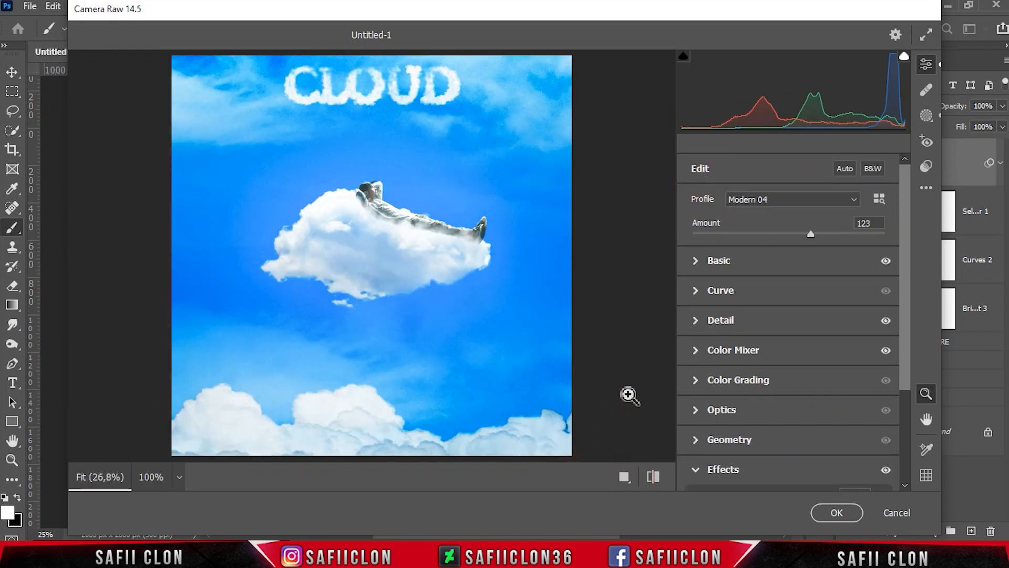
pyautogui.click(857, 518)
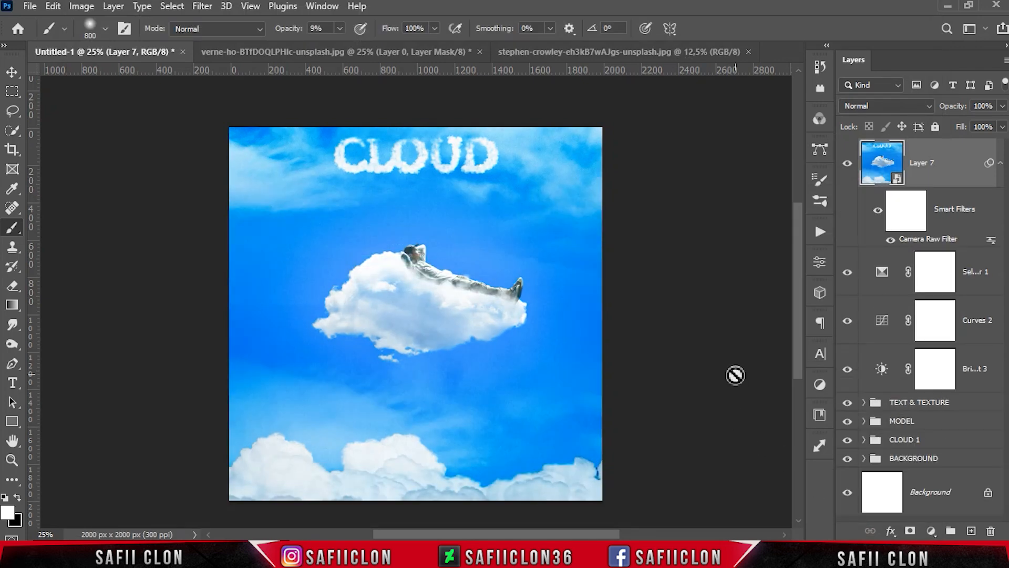
# Compare the composite with and without the filtered smart object layer.
pyautogui.click(847, 163)
pyautogui.click(847, 163)
pyautogui.click(847, 163)
pyautogui.click(848, 163)
# Examine the final graded composite as a whole and up close around the man and cloud.
pyautogui.hotkey('ctrl', '-')
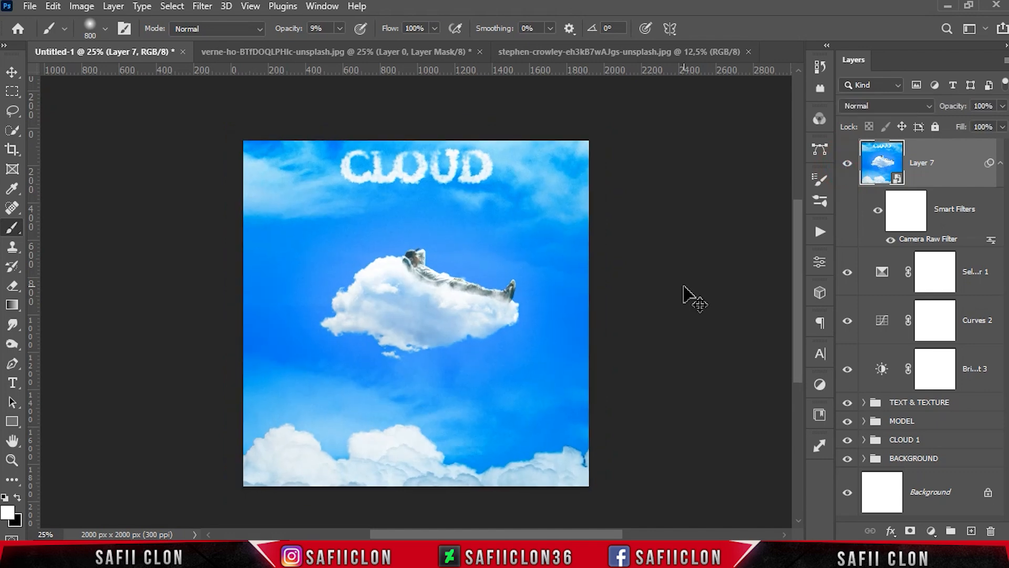
pyautogui.hotkey('ctrl', '+')
pyautogui.hotkey('ctrl', '+')
pyautogui.hotkey('ctrl', '+')
pyautogui.hotkey('ctrl', '+')
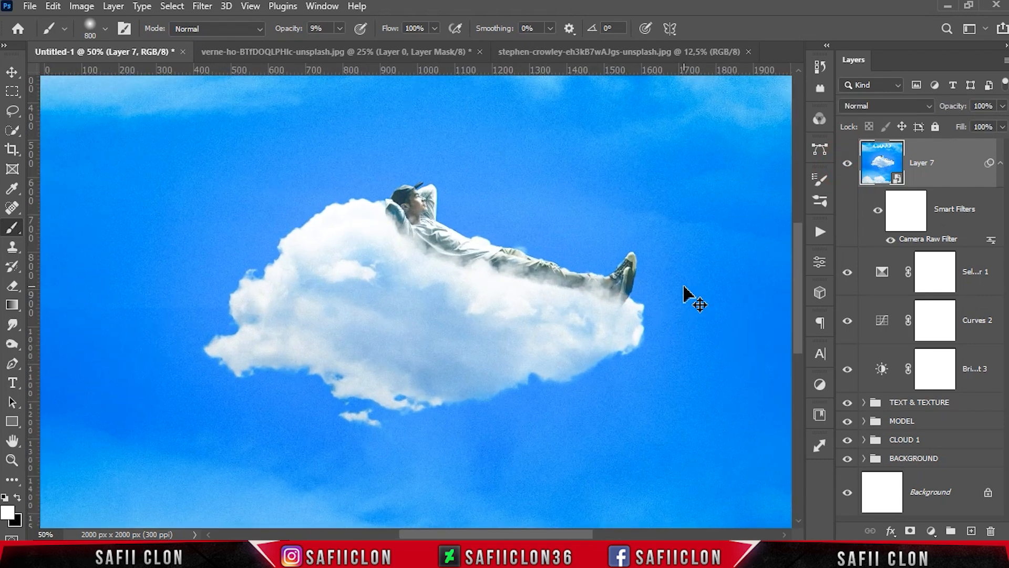
pyautogui.hotkey('ctrl', '-')
pyautogui.hotkey('ctrl', '-')
pyautogui.hotkey('ctrl', '-')
pyautogui.hotkey('ctrl', '-')
pyautogui.hotkey('ctrl', '-')
pyautogui.hotkey('ctrl', '+')
pyautogui.hotkey('ctrl', '+')
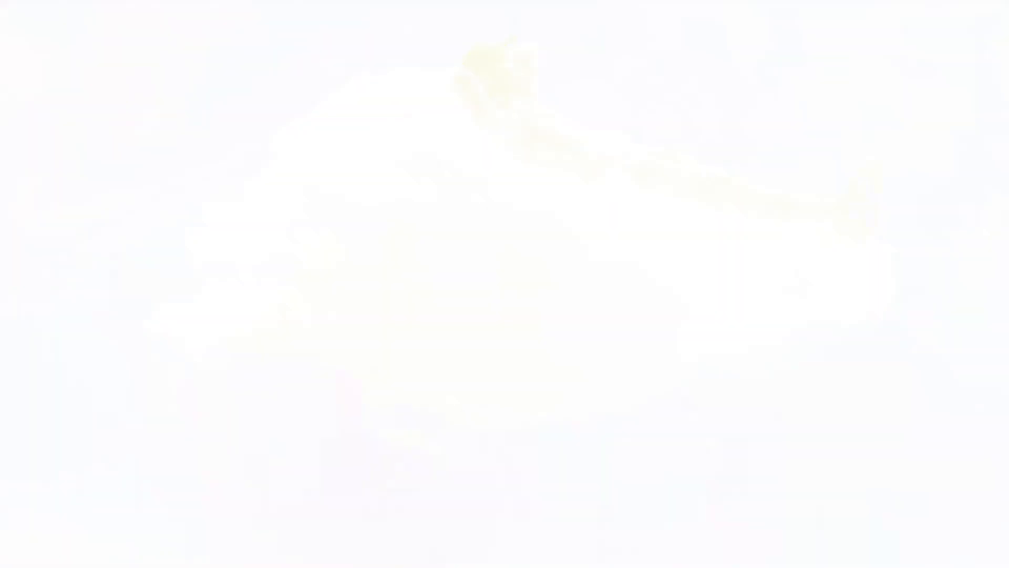